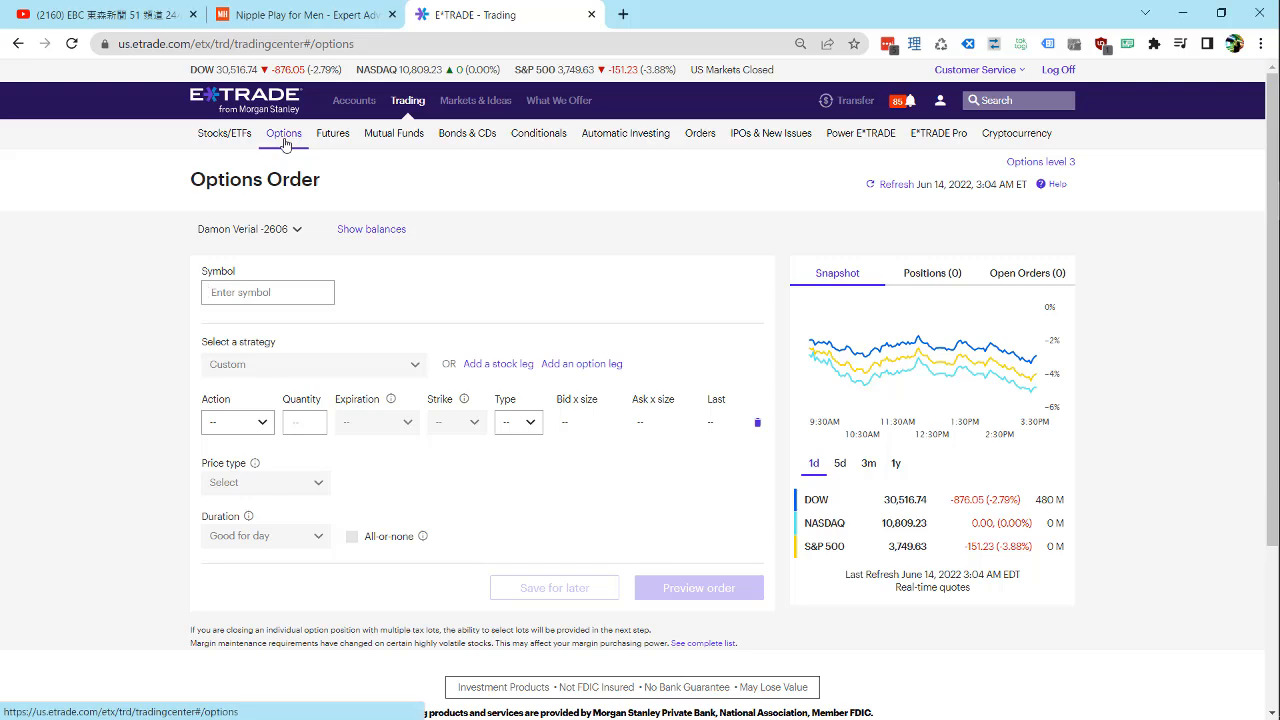
Open the options order form and load the QQQ quote (Invesco QQQ Trust).
left_click(284, 140)
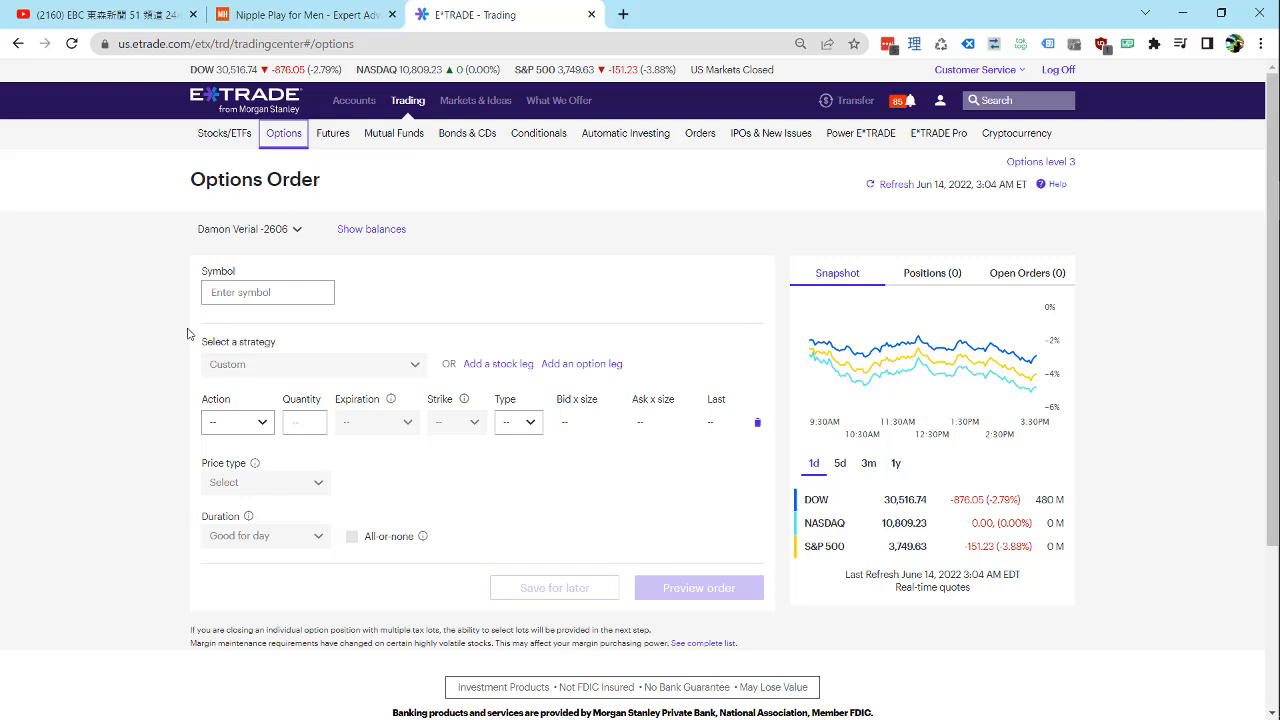
left_click(264, 290)
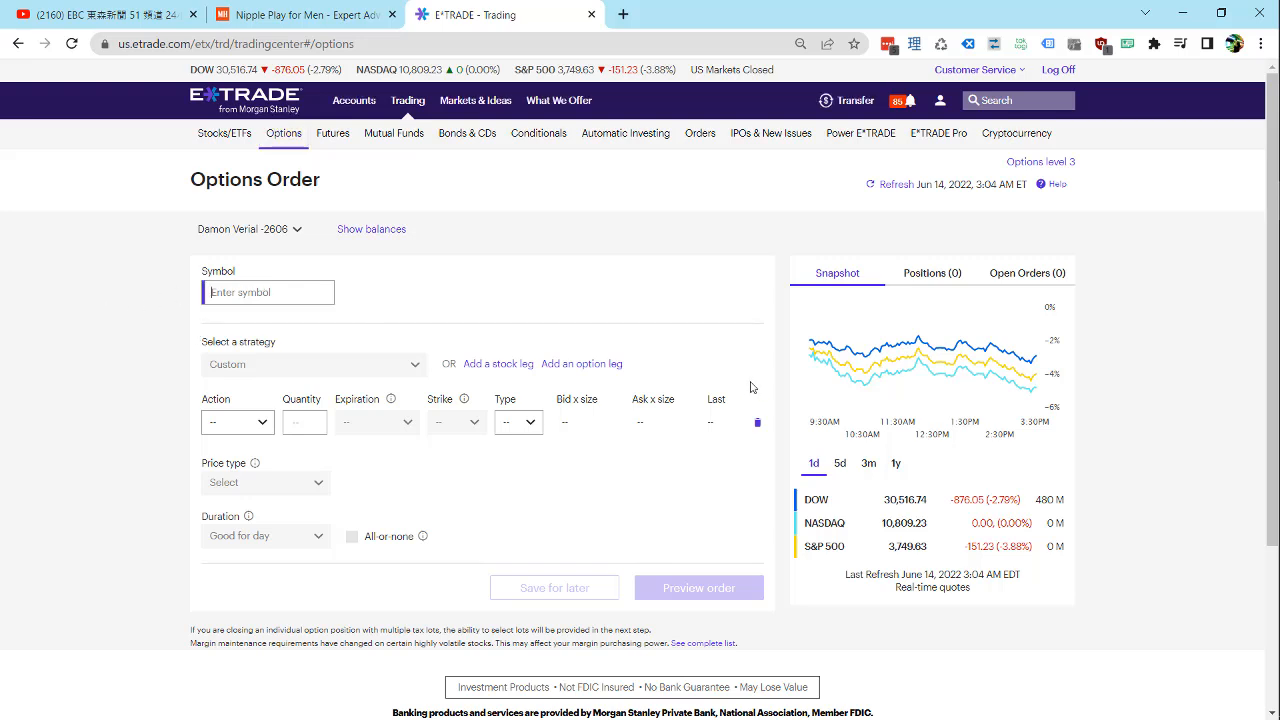
type("QQQ")
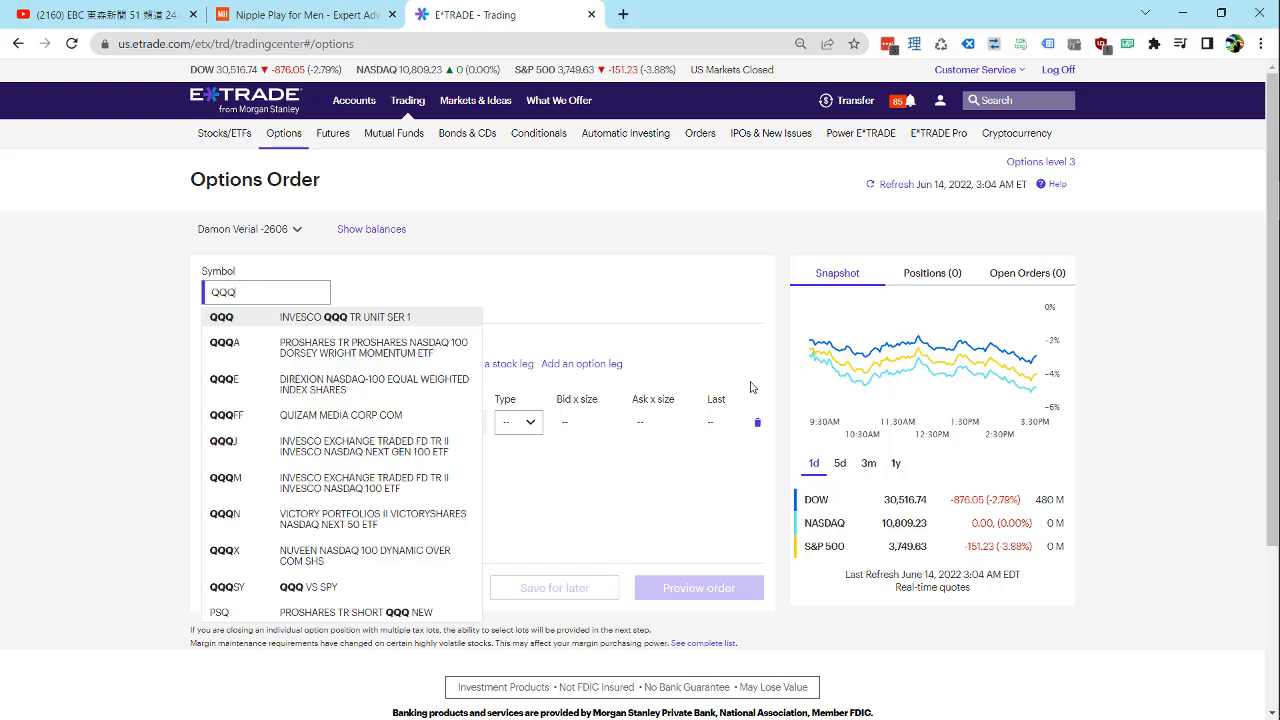
left_click(340, 317)
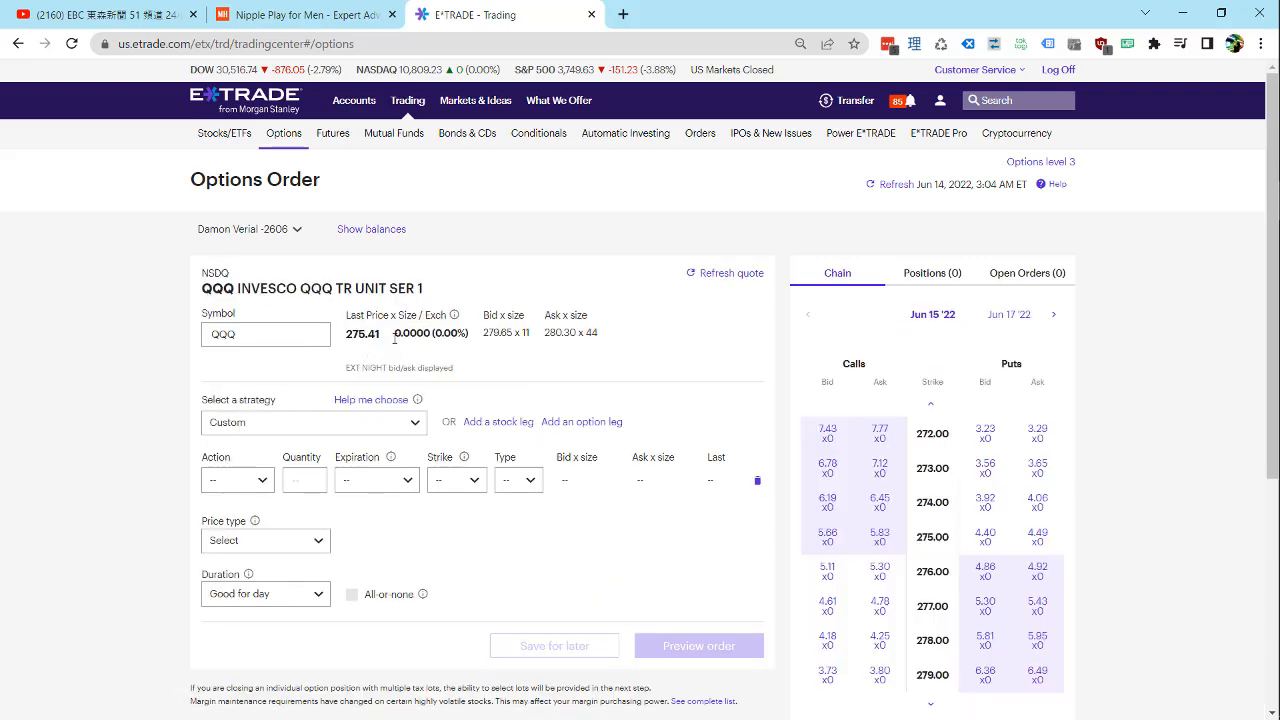
scroll(395, 340, "up", 5, "ctrl")
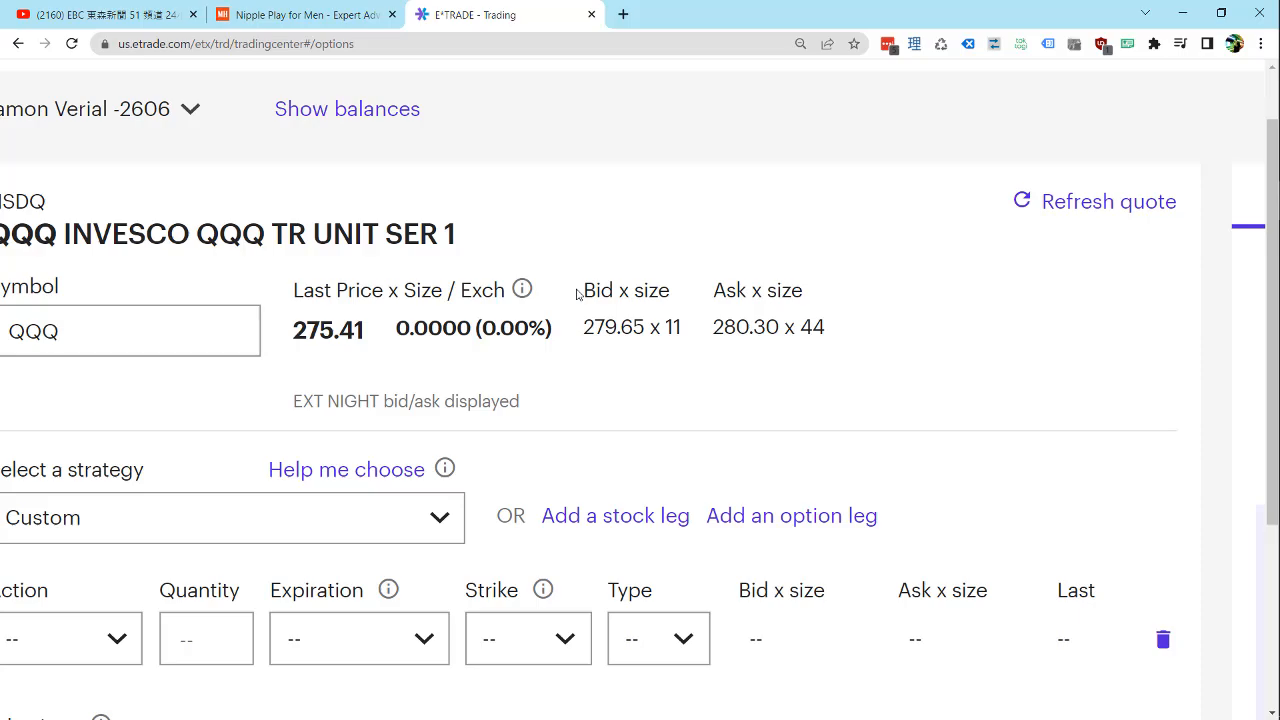
scroll(576, 294, "down", 5, "ctrl")
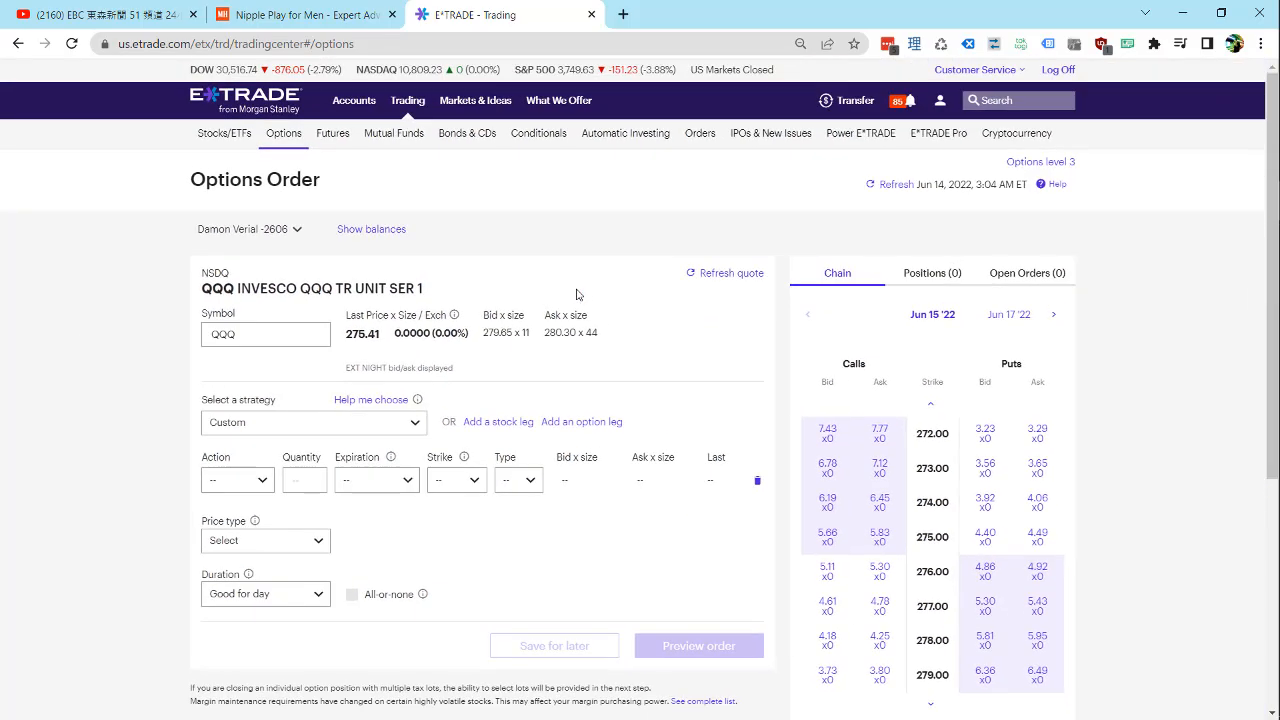
Choose the Call strategy for the QQQ order and select the quantity value.
scroll(512, 408, "down", 1)
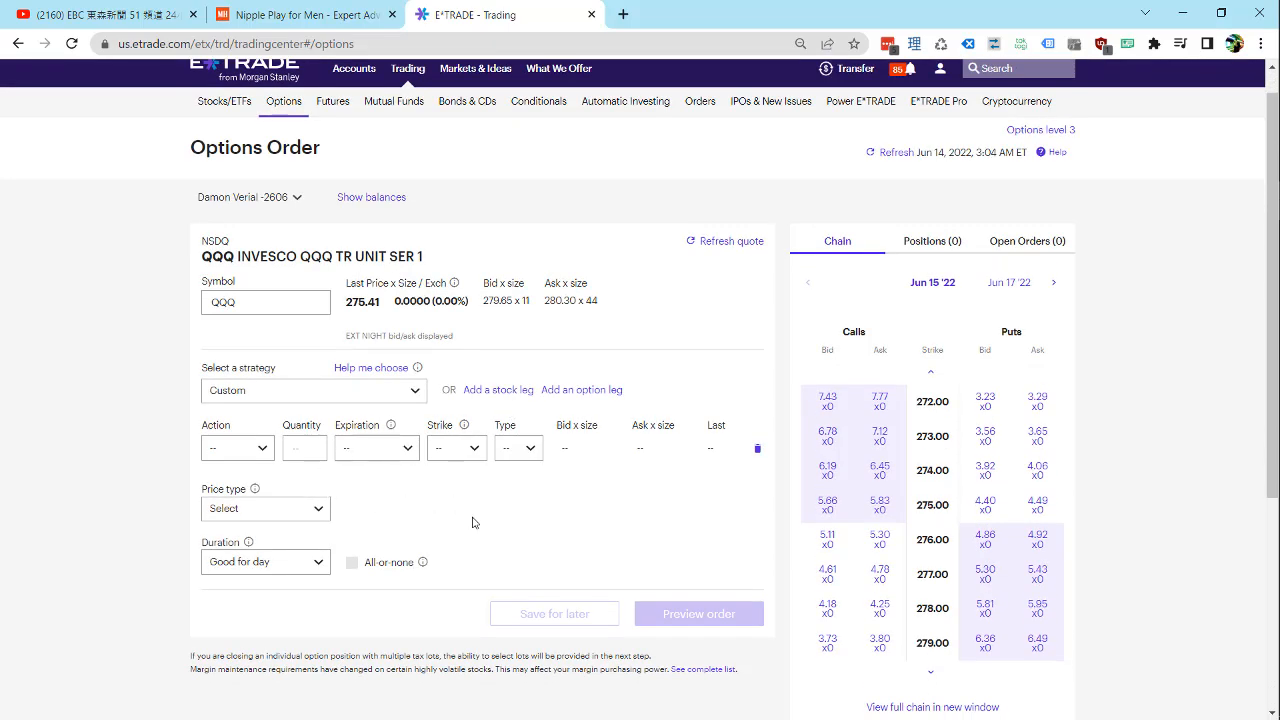
left_click(404, 393)
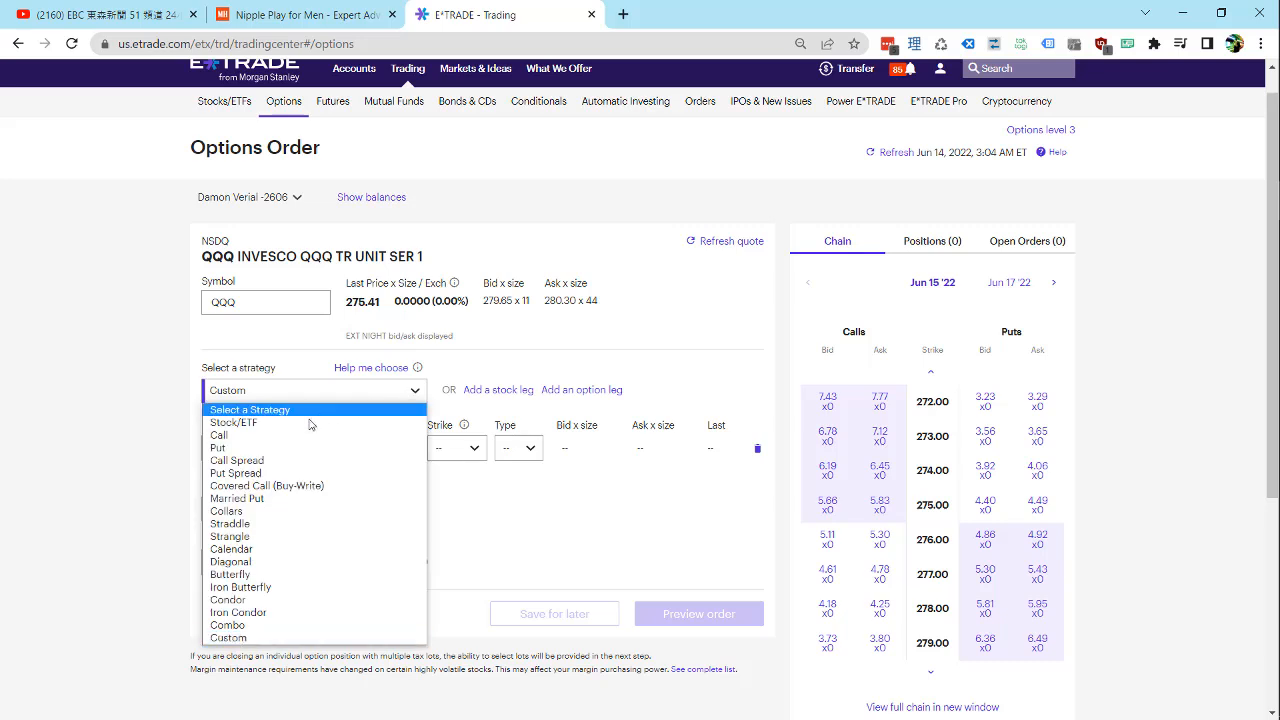
left_click(281, 436)
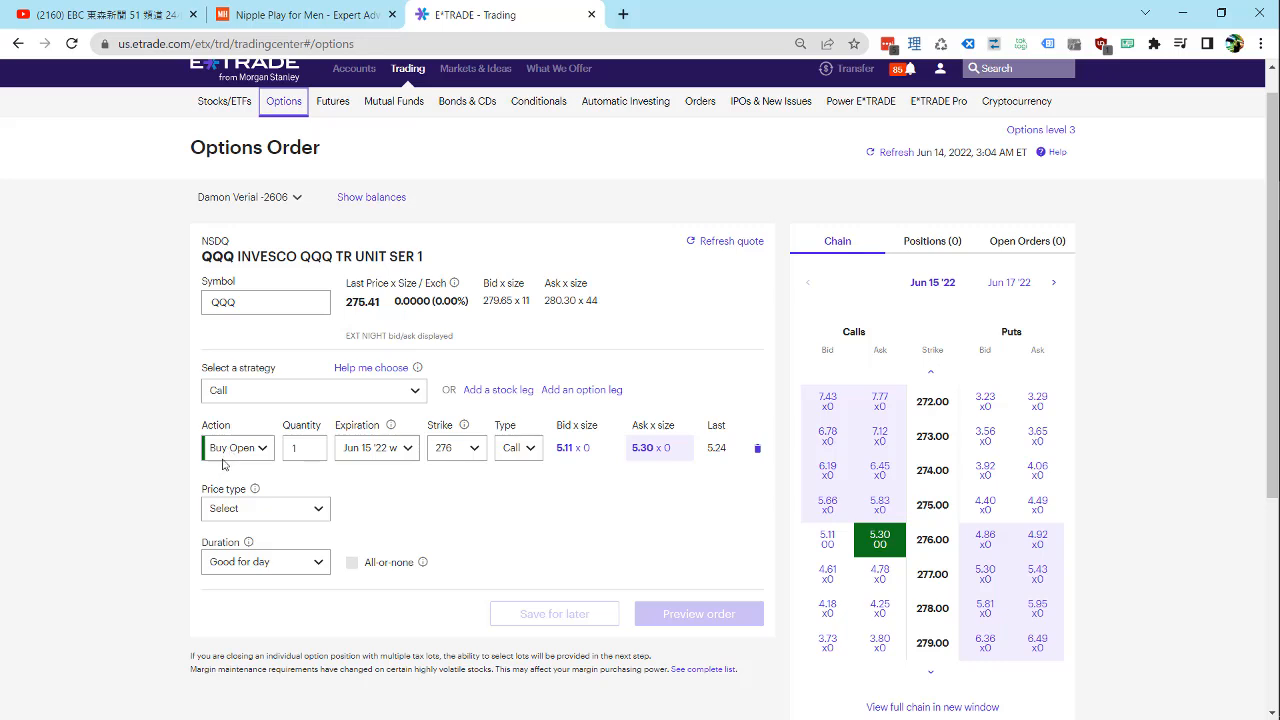
left_click(300, 448)
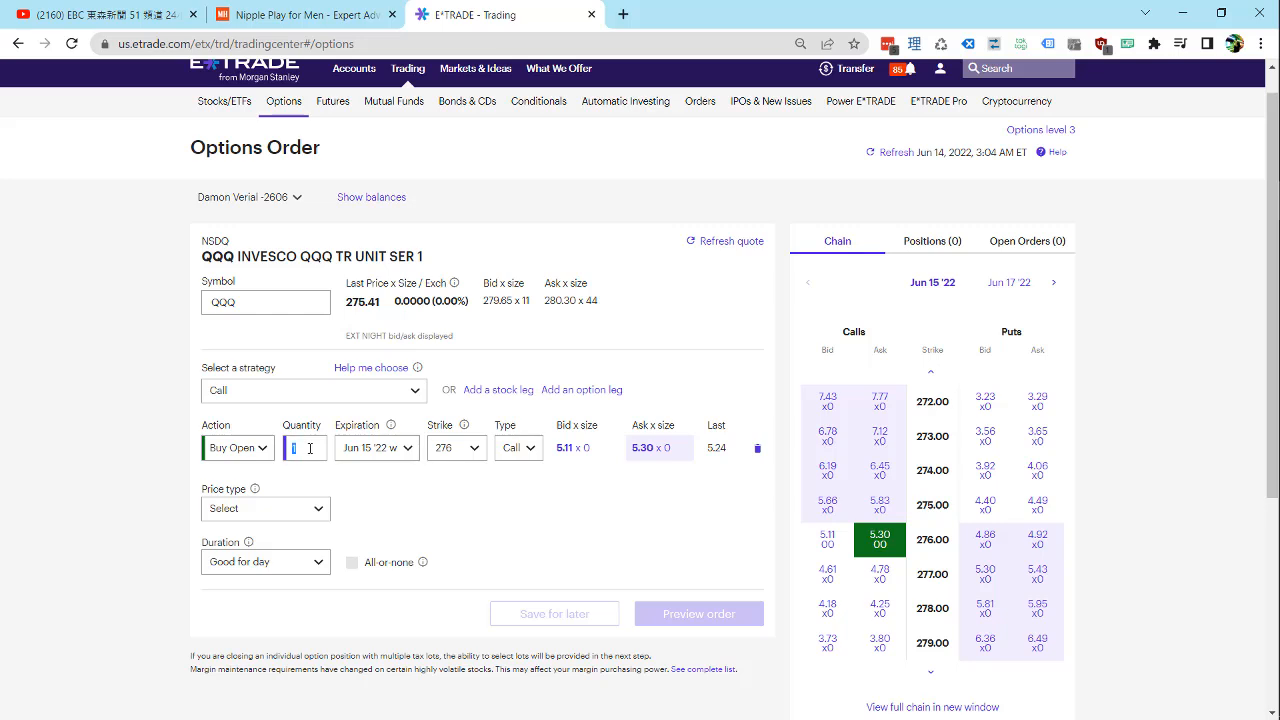
Set the call's expiration to Jul 15 '22, switch it to Jun 17 '22, and view the available expiration dates.
left_click(394, 452)
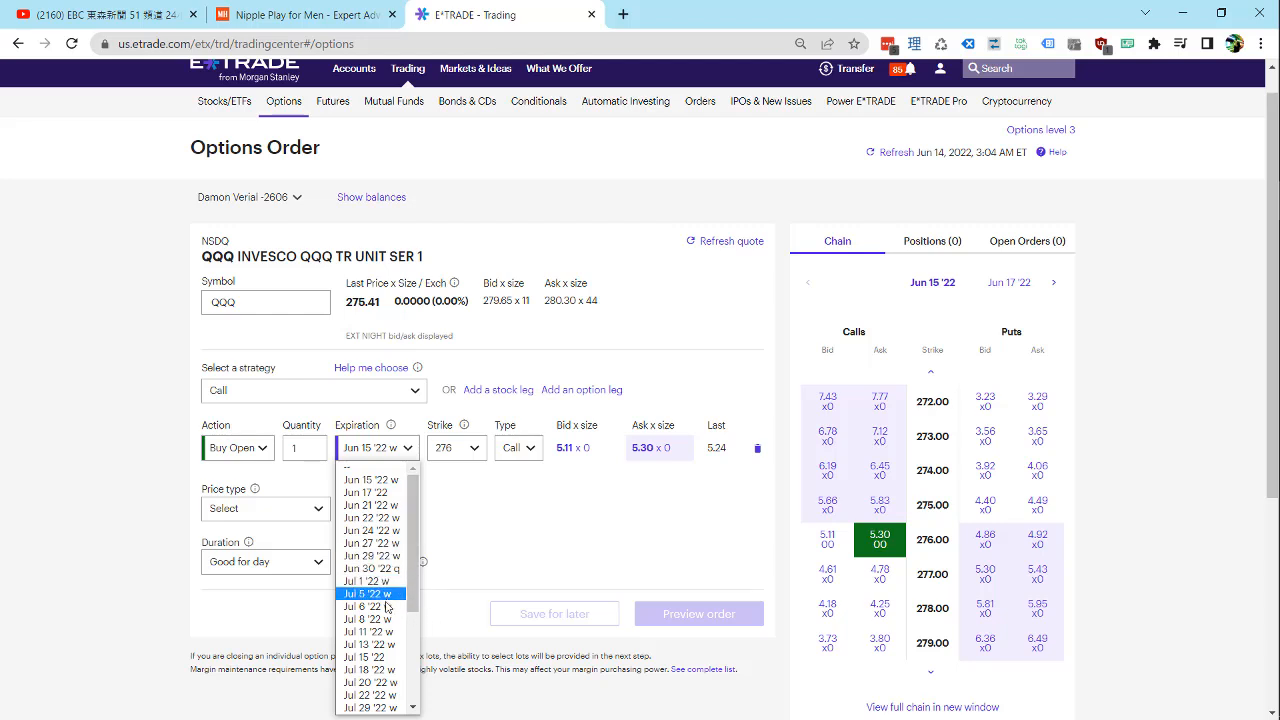
left_click(364, 657)
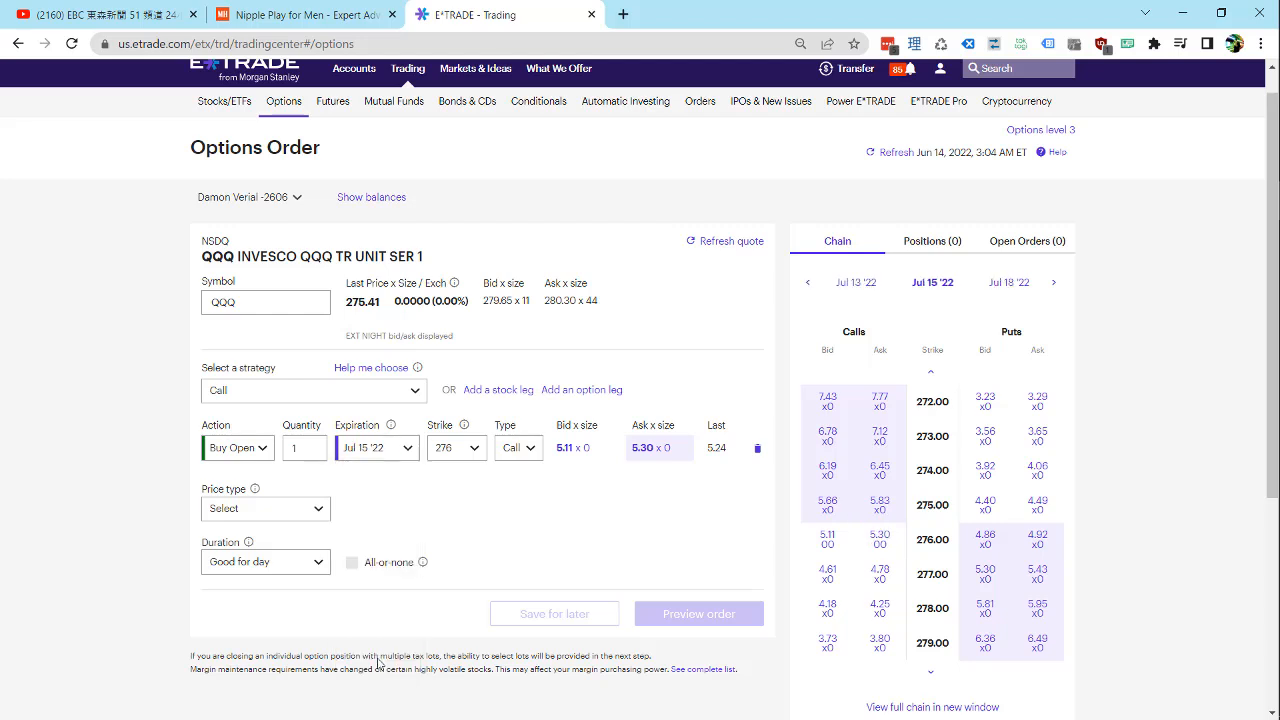
left_click(398, 452)
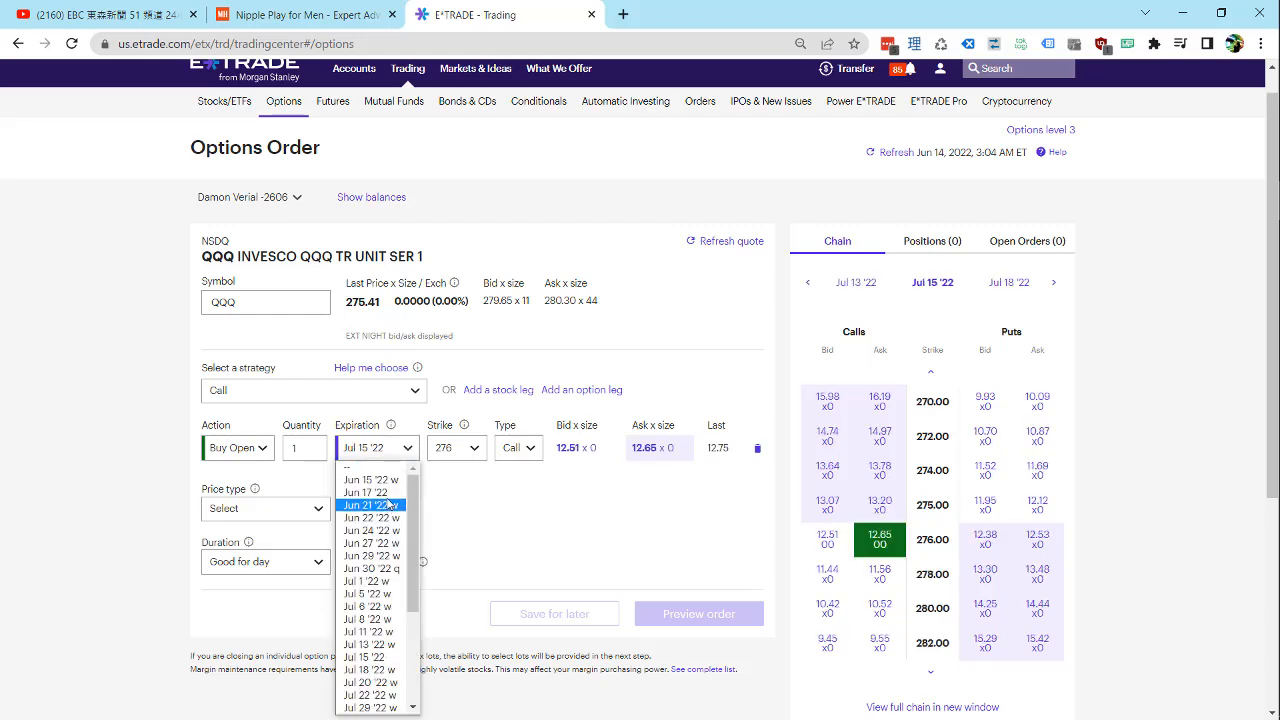
left_click(388, 494)
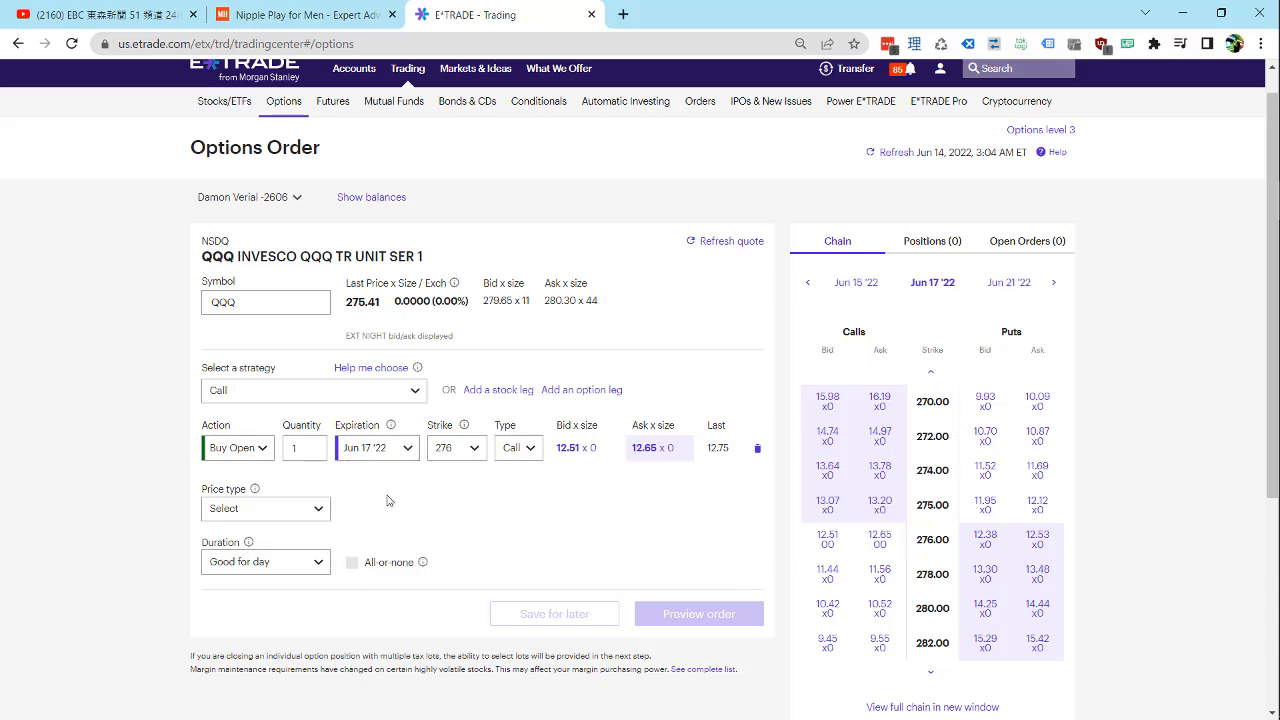
left_click(390, 444)
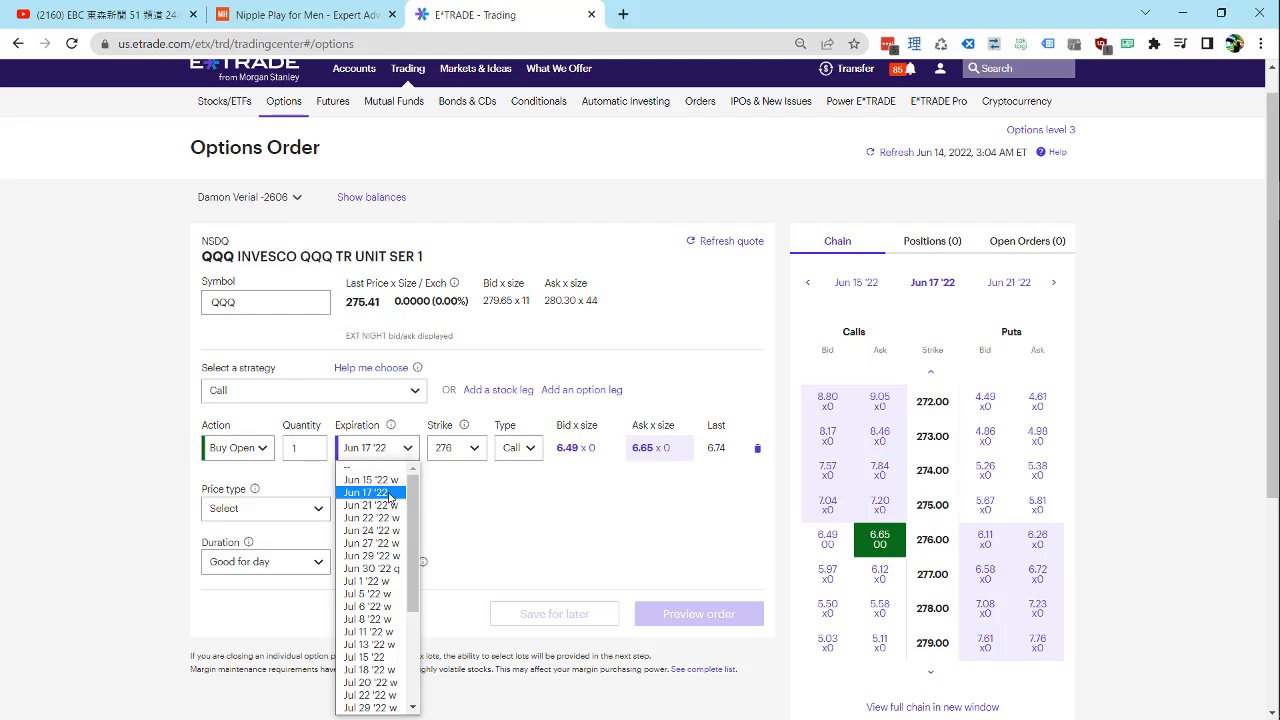
Replace the order's symbol with EPAC and load its quote.
left_click(260, 312)
double_click(260, 312)
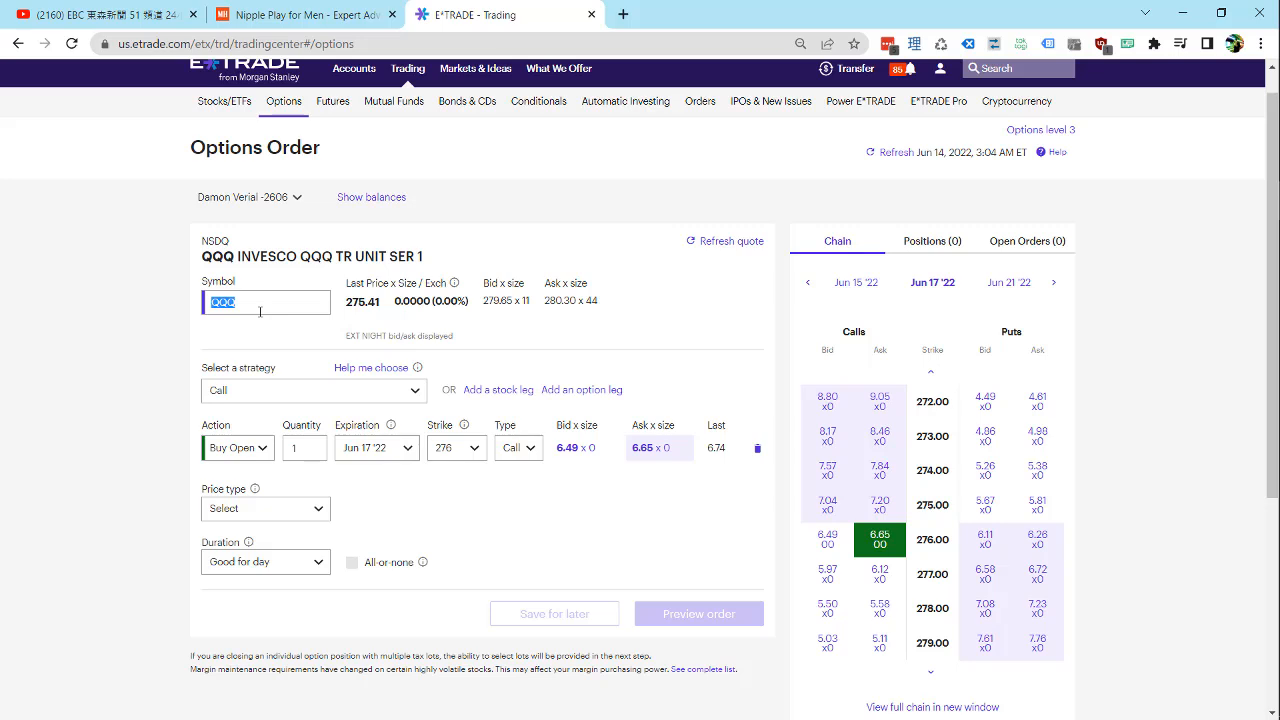
type("epac")
key("Return")
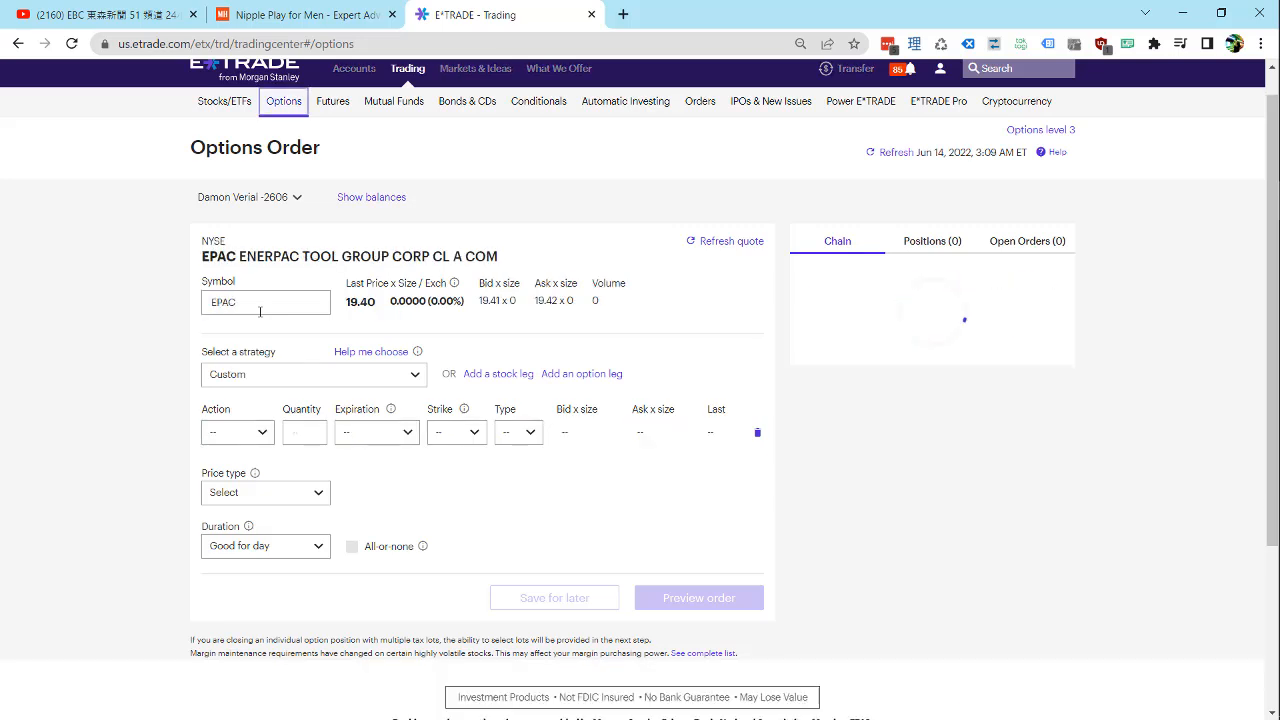
Choose the Call strategy for EPAC and view its available expiration dates.
left_click(293, 373)
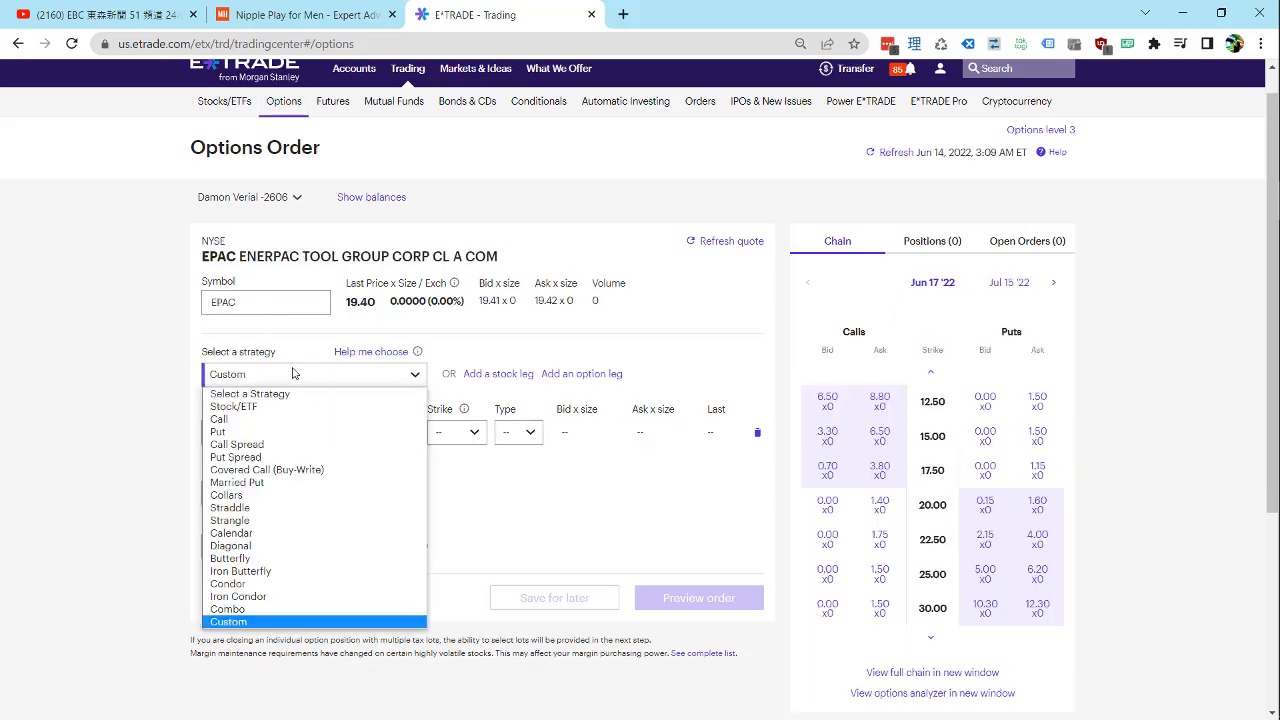
left_click(266, 420)
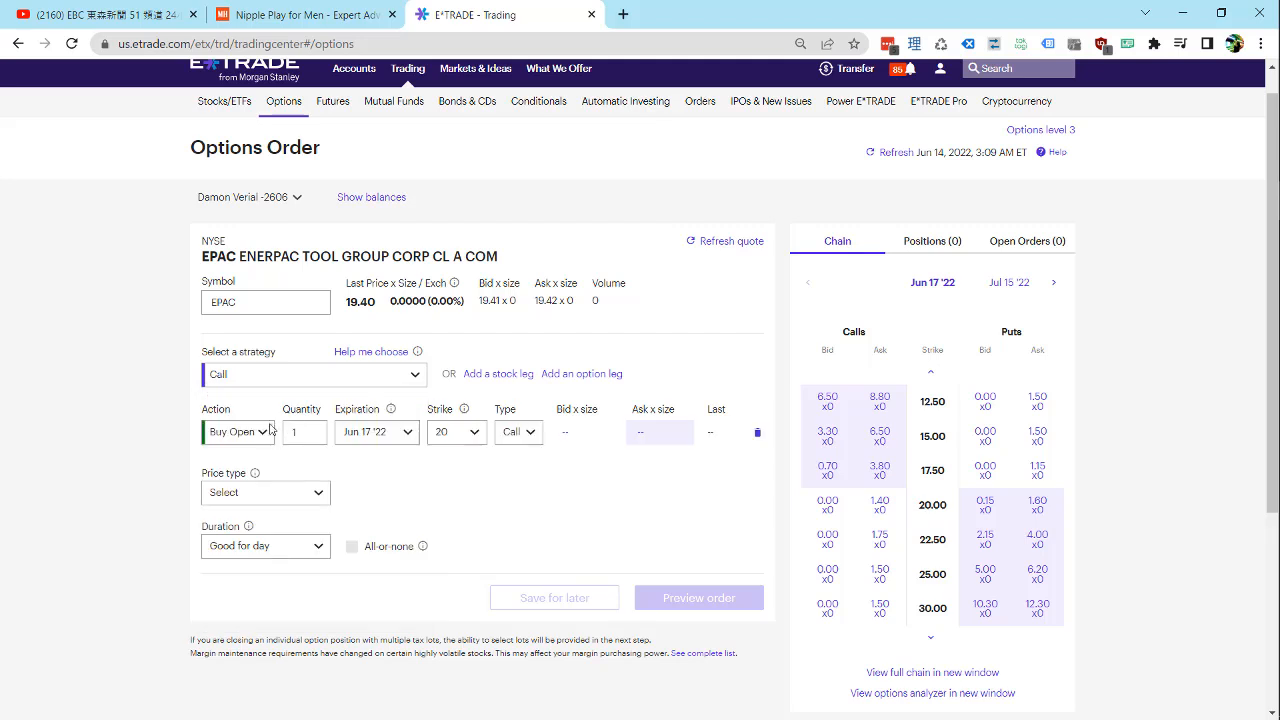
left_click(377, 433)
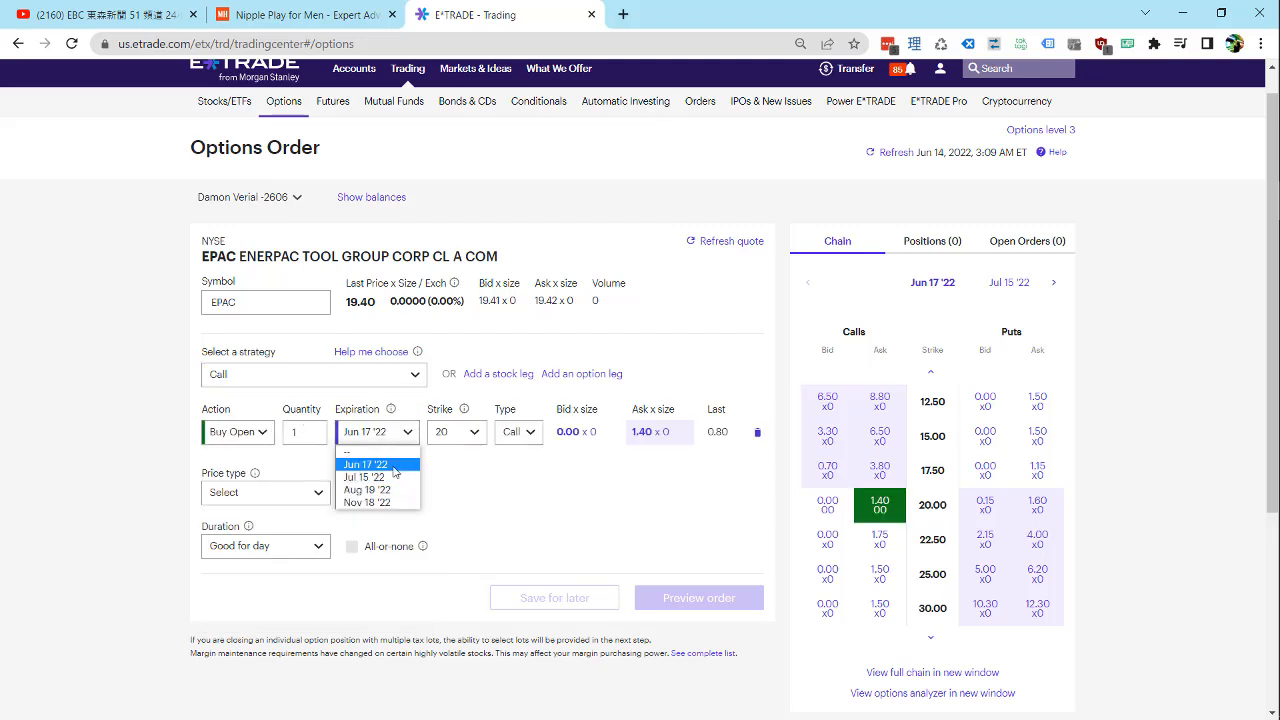
Change the order's symbol back to QQQ and load its quote.
double_click(264, 298)
type("qq")
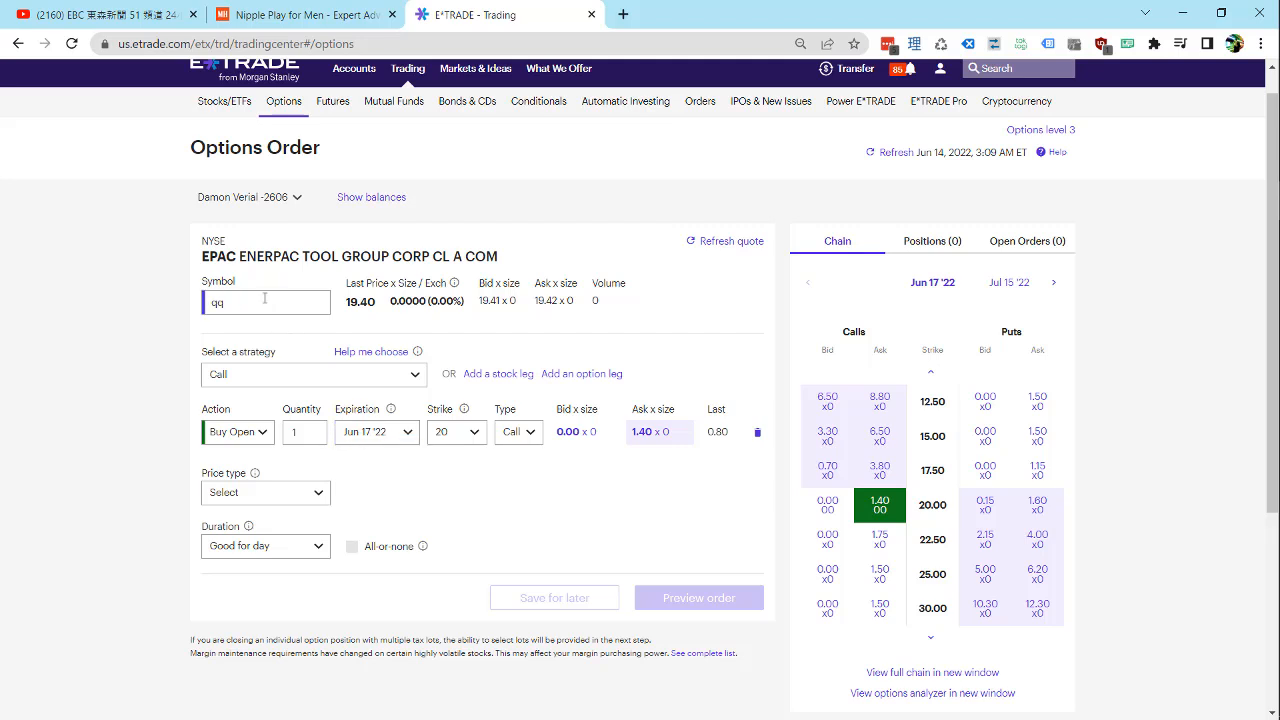
key("Return")
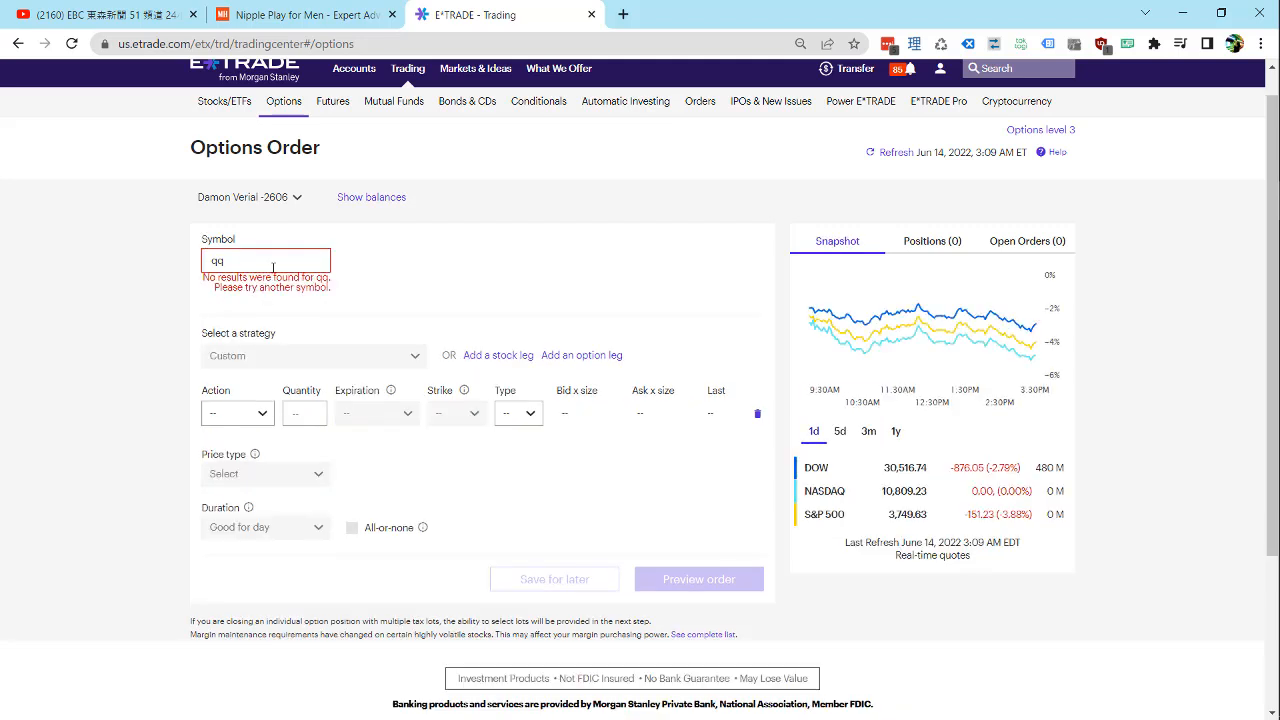
type("q")
key("Return")
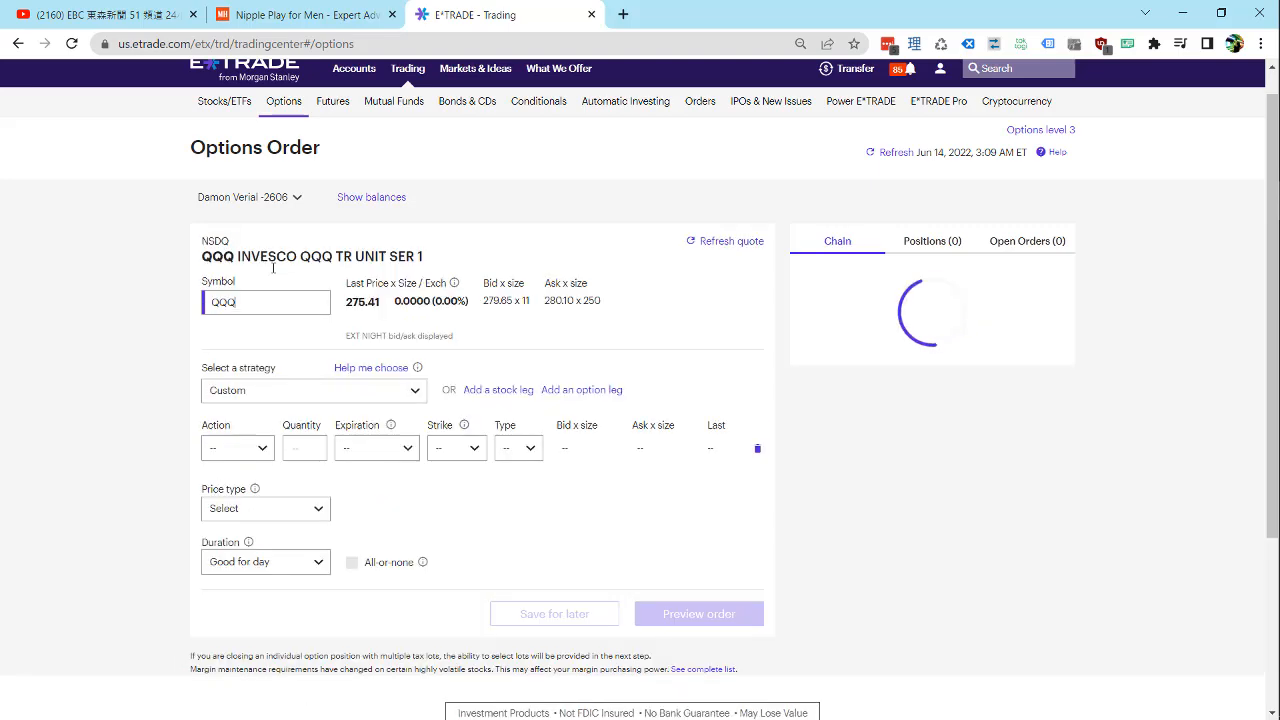
Choose the Call strategy for QQQ and set the expiration to Jul 15 '22.
left_click(273, 396)
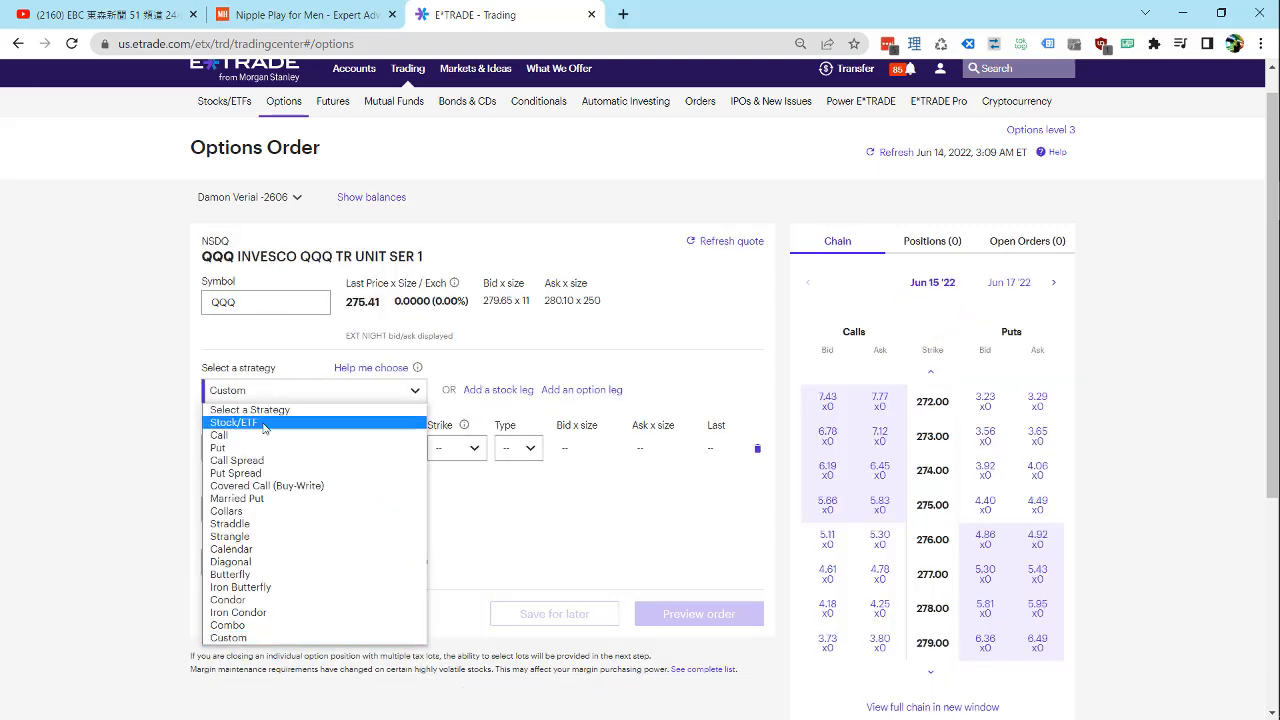
left_click(258, 437)
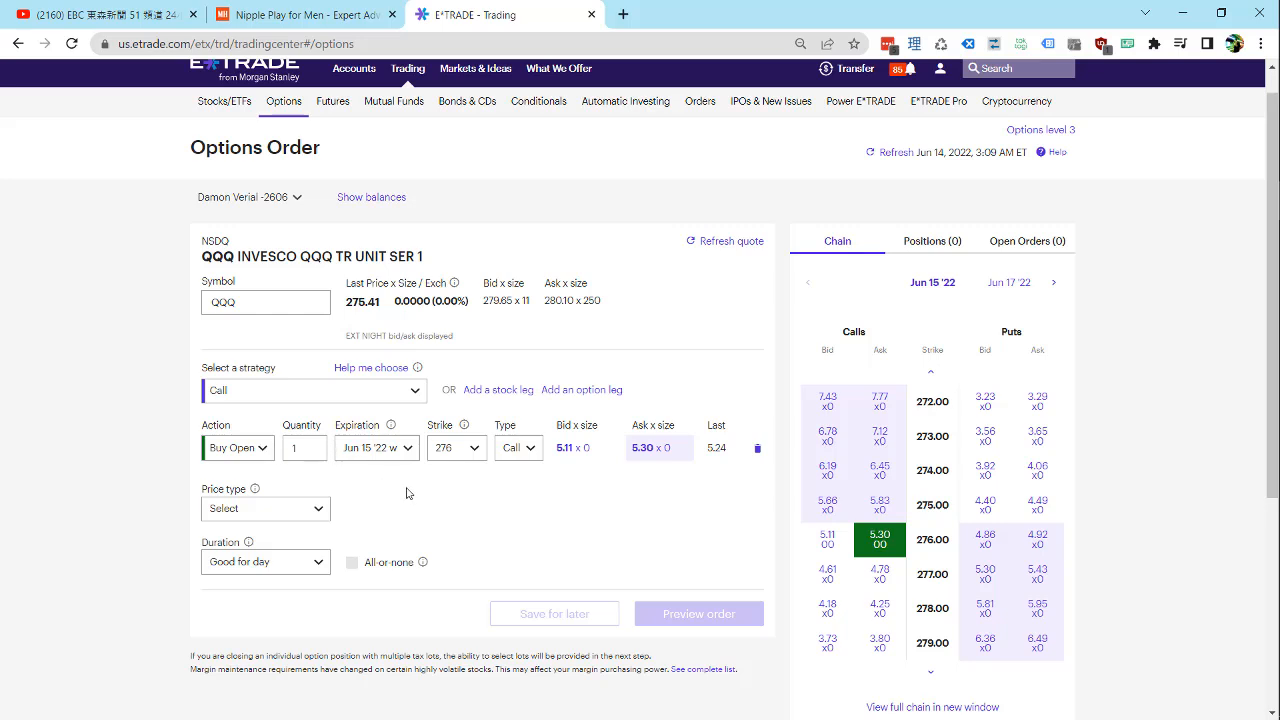
left_click(401, 455)
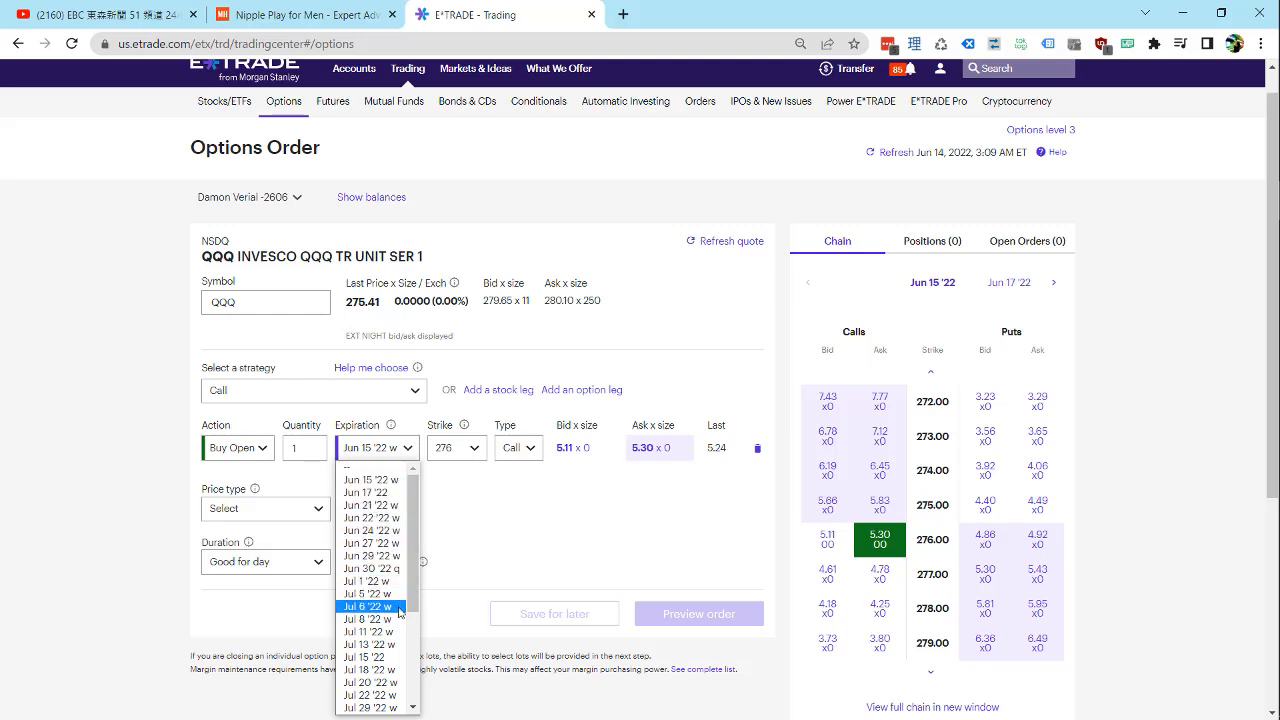
left_click(390, 659)
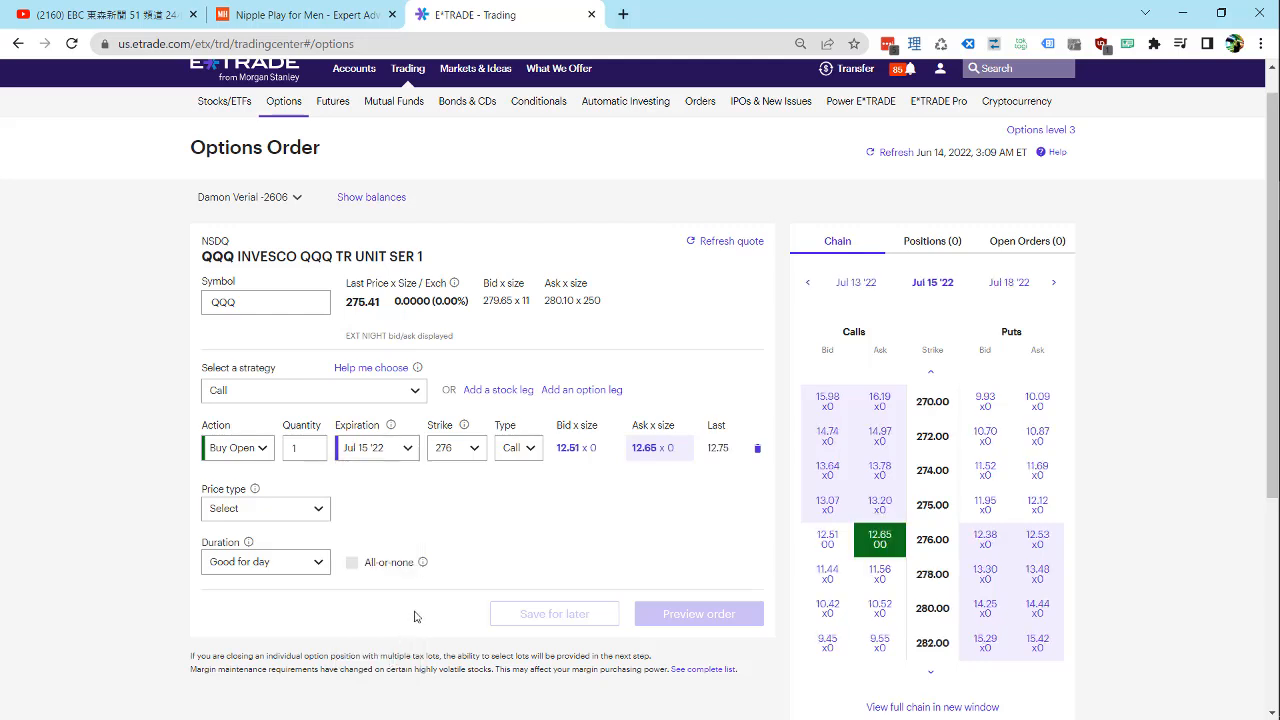
Look through the available strike prices for the Jul 15 '22 QQQ call, keeping 276 selected.
left_click(469, 456)
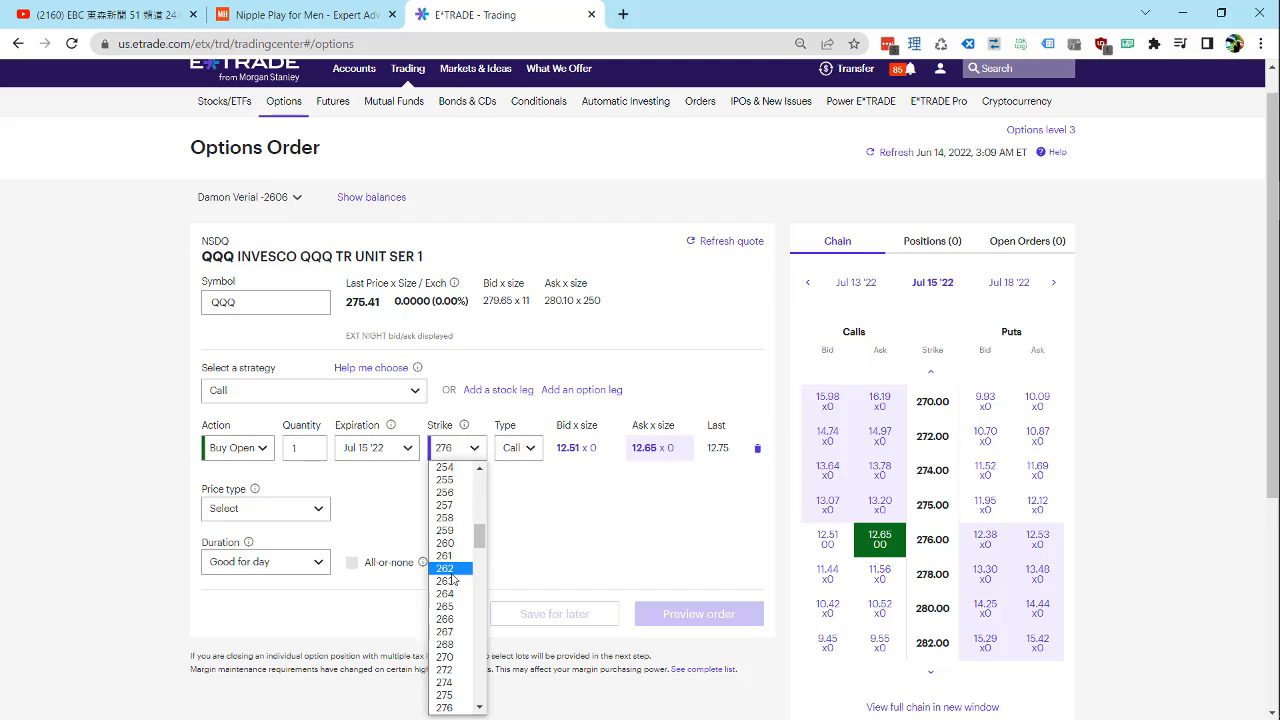
scroll(455, 578, "down", 3)
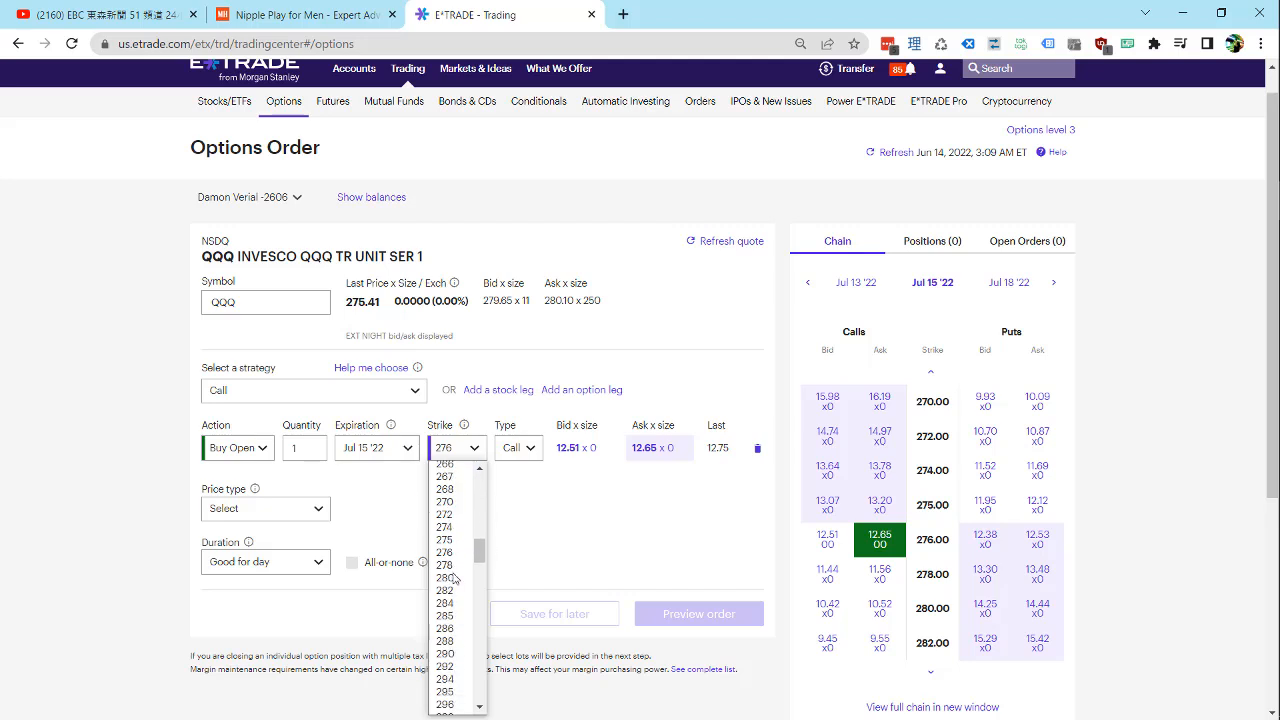
left_click(645, 525)
left_click(468, 454)
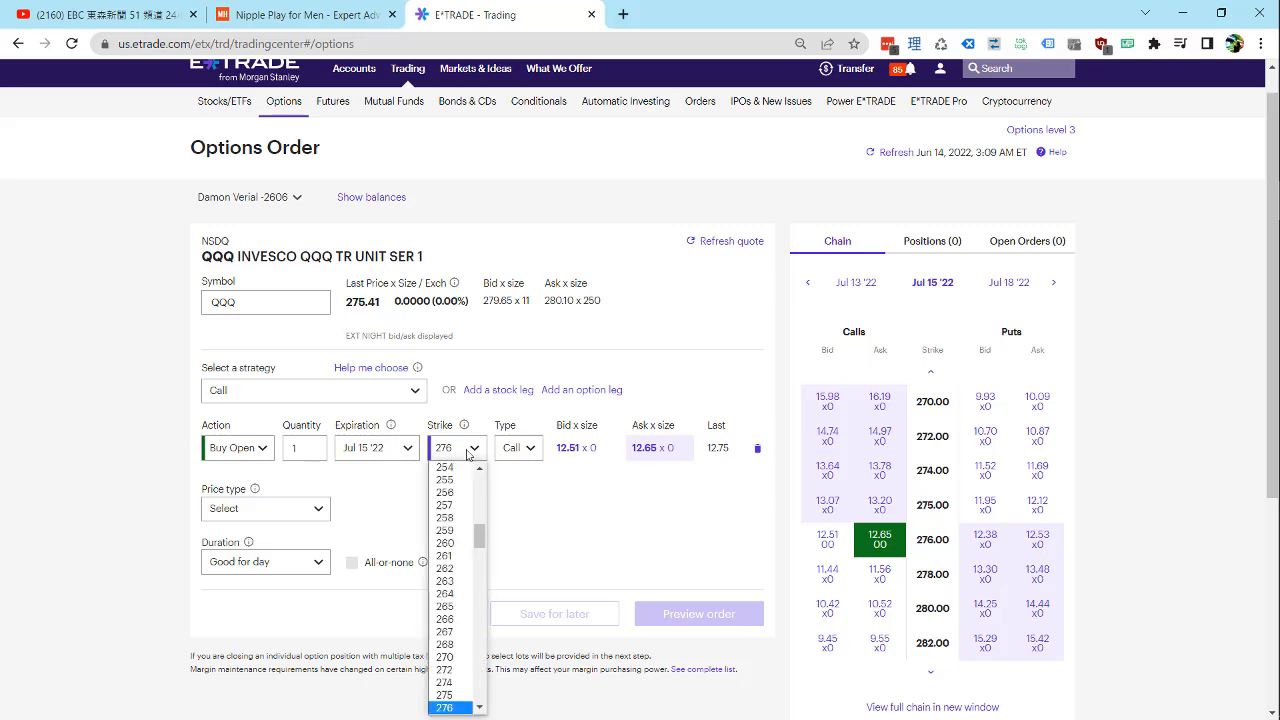
left_click(468, 454)
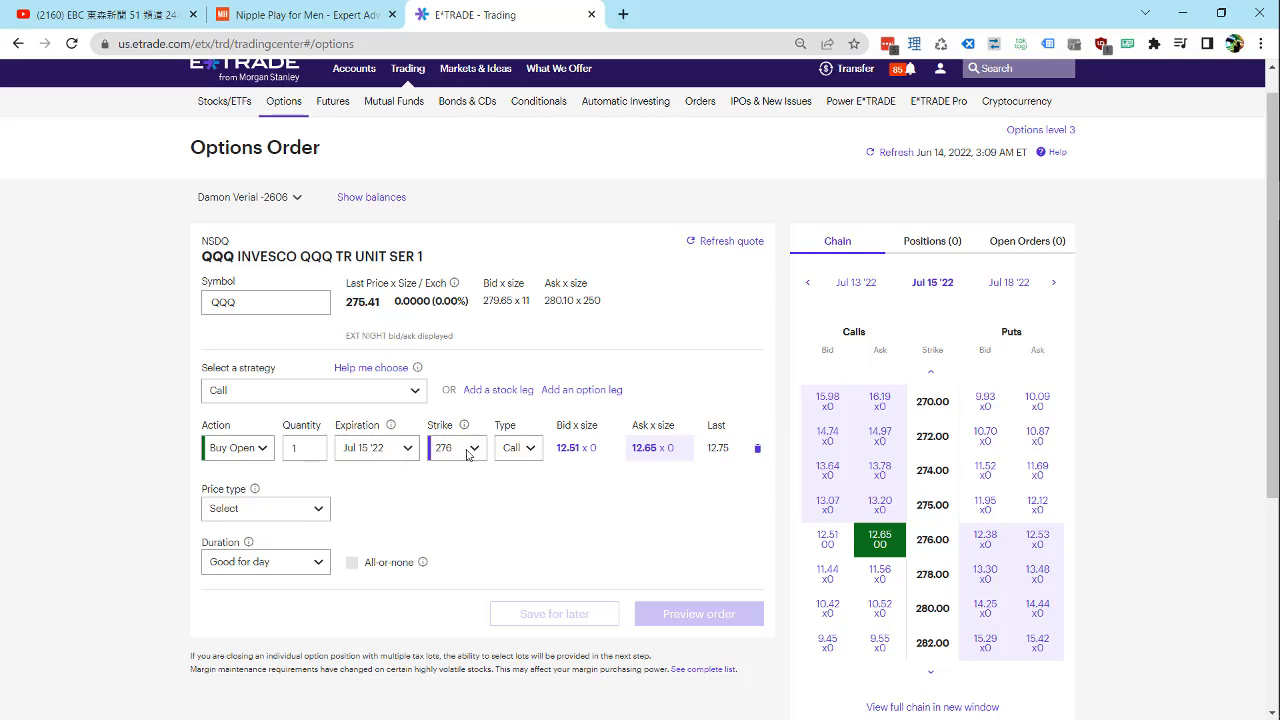
left_click(468, 454)
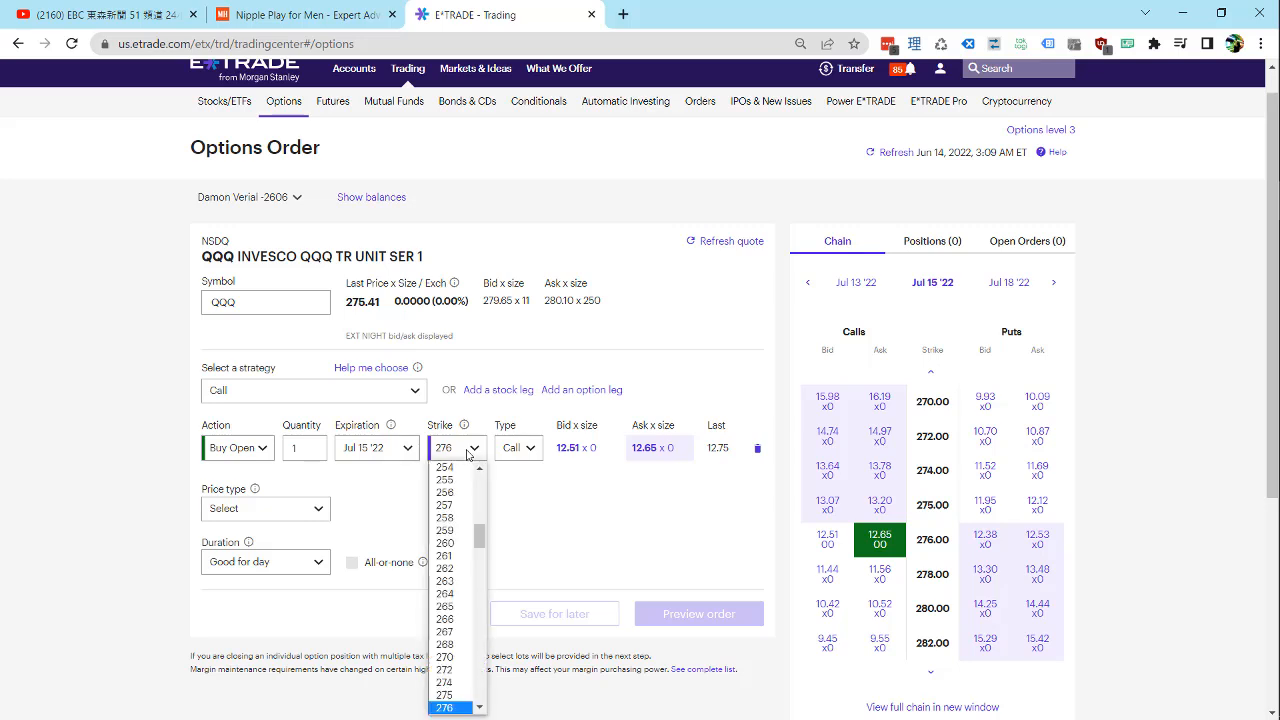
left_click(446, 708)
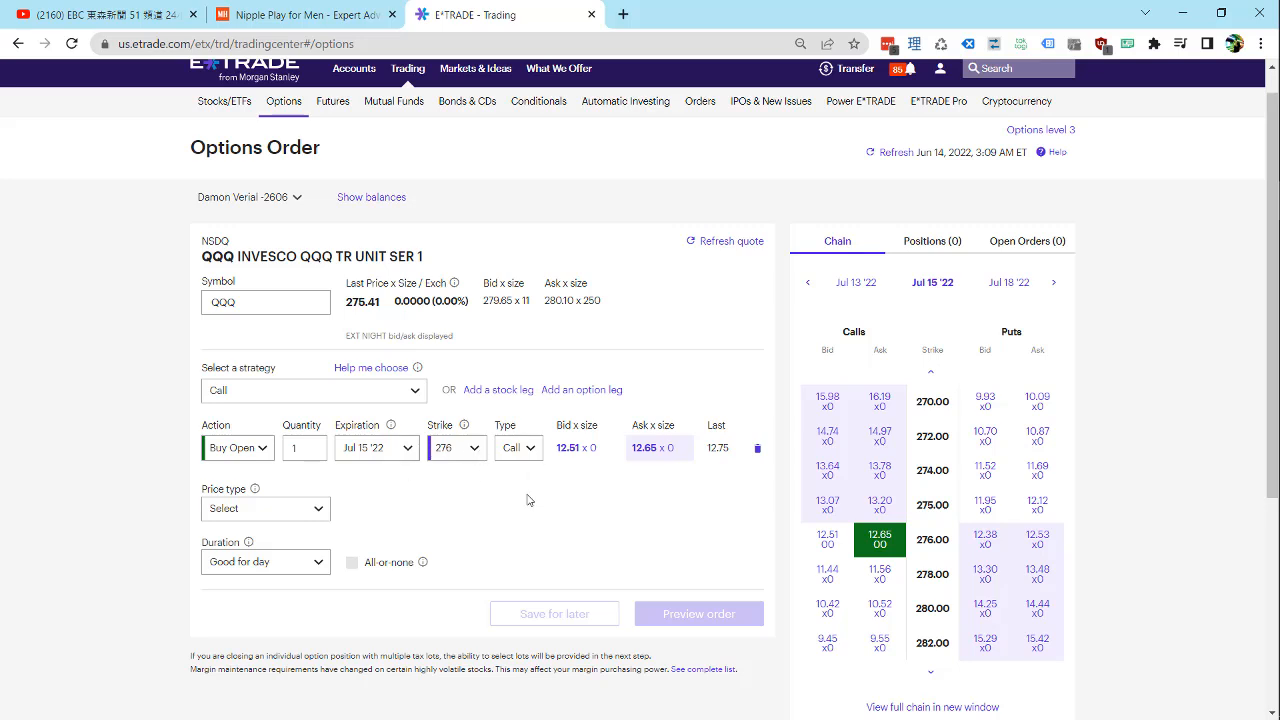
Set the strike price of the QQQ call to 275.
left_click(475, 450)
left_click(476, 451)
left_click(475, 450)
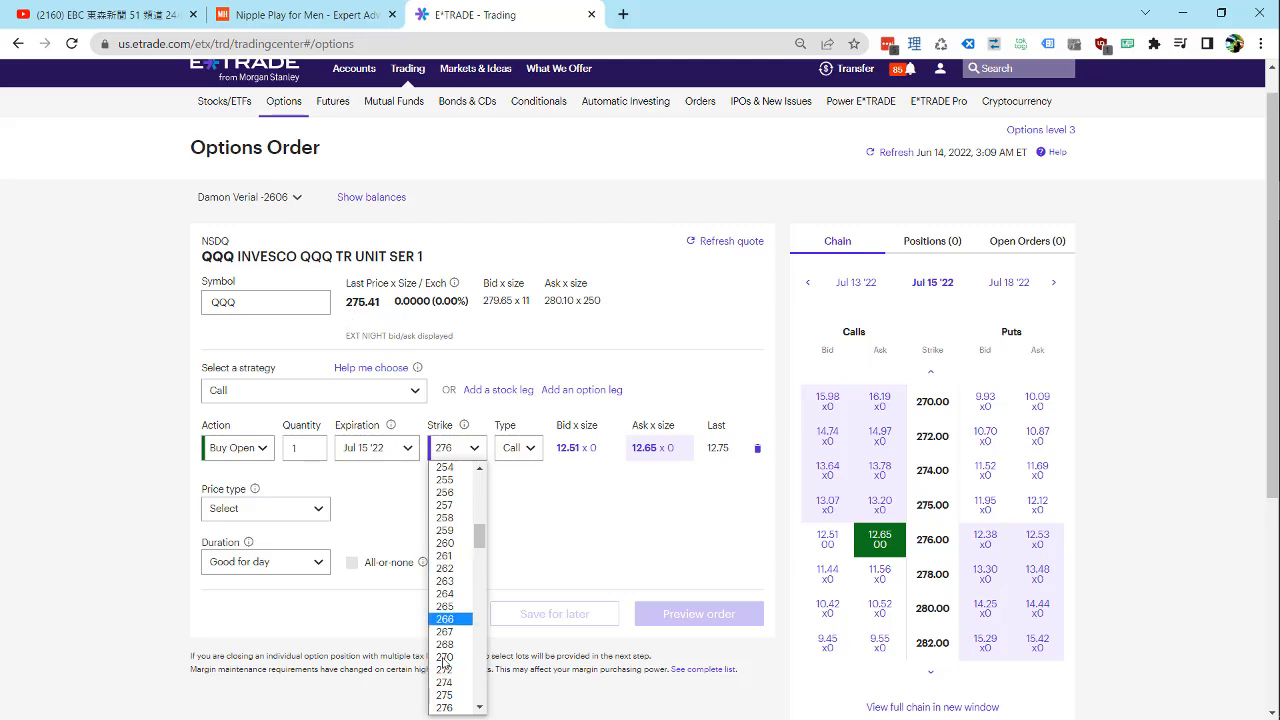
left_click(463, 695)
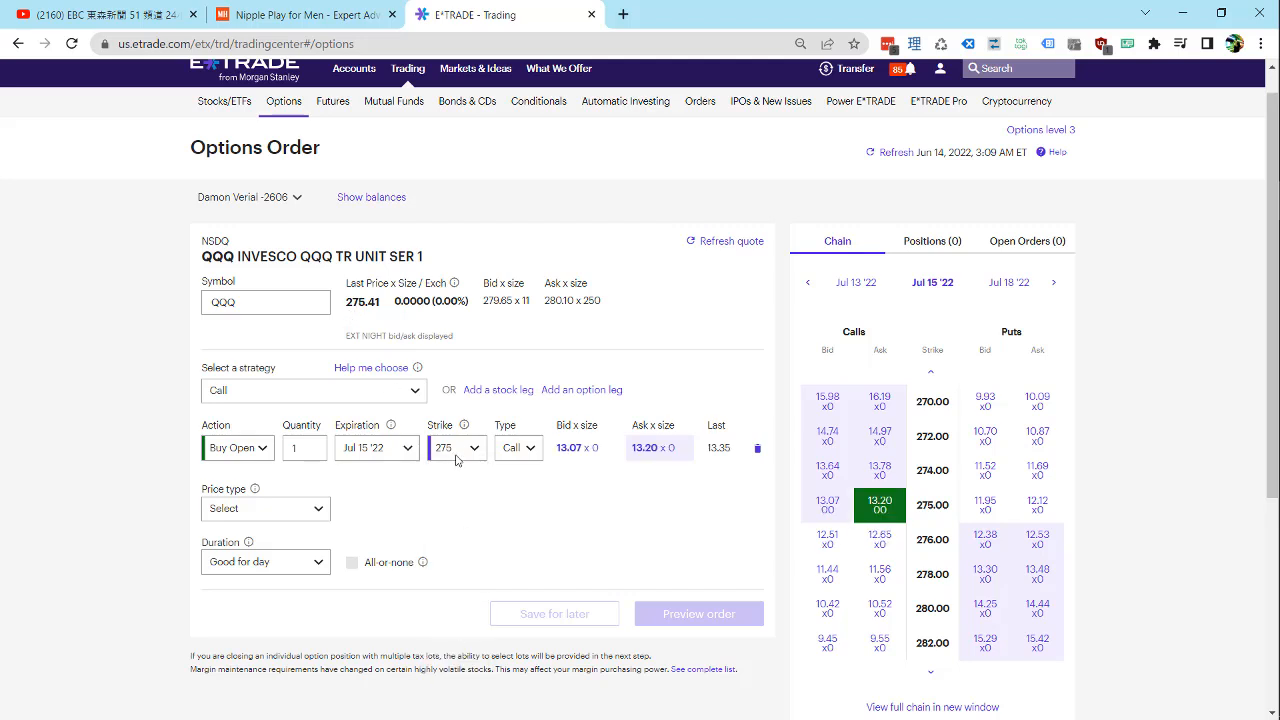
Change the strike price of the Jul 15 '22 QQQ call to 276.
left_click(460, 449)
scroll(456, 566, "down", 1)
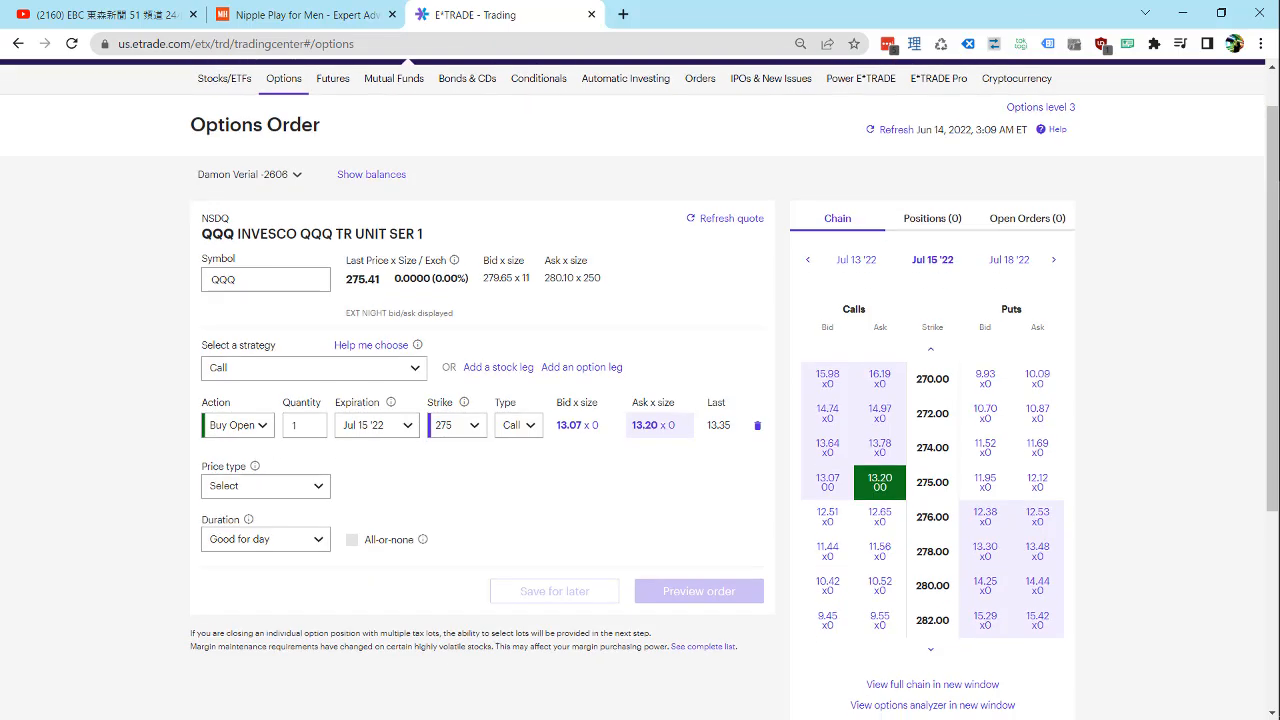
left_click(462, 436)
key("Down")
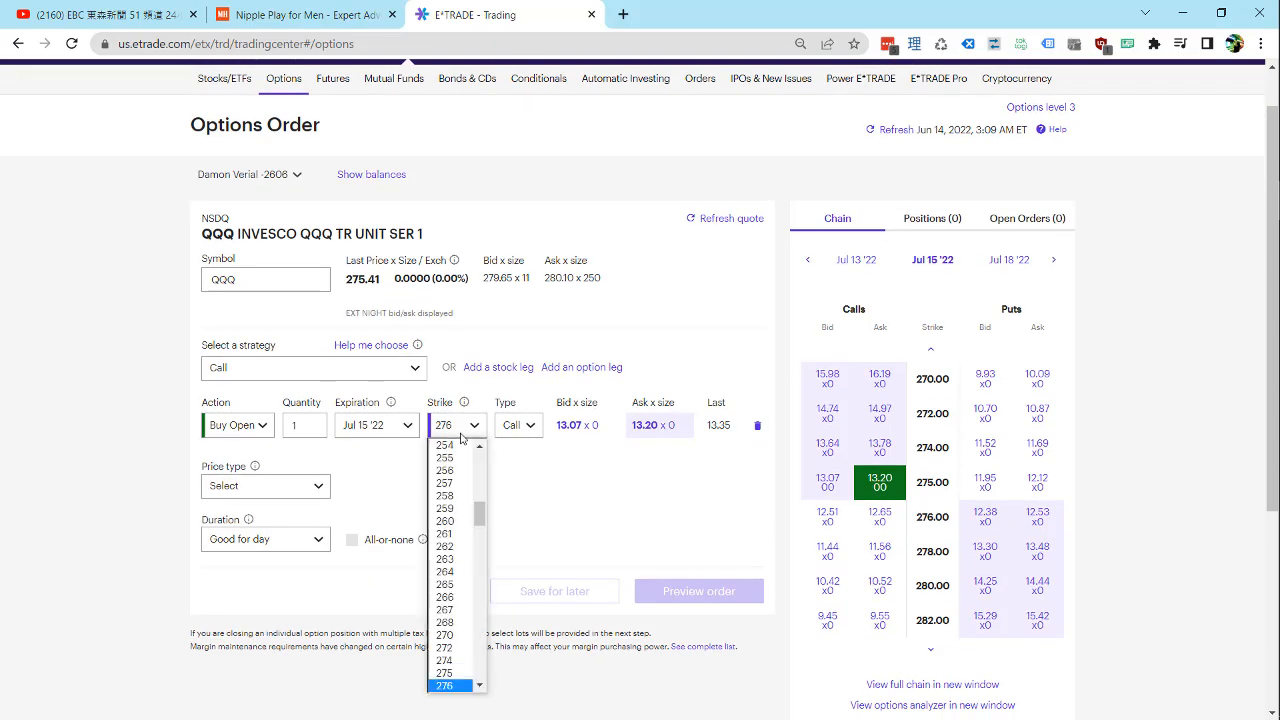
key("Return")
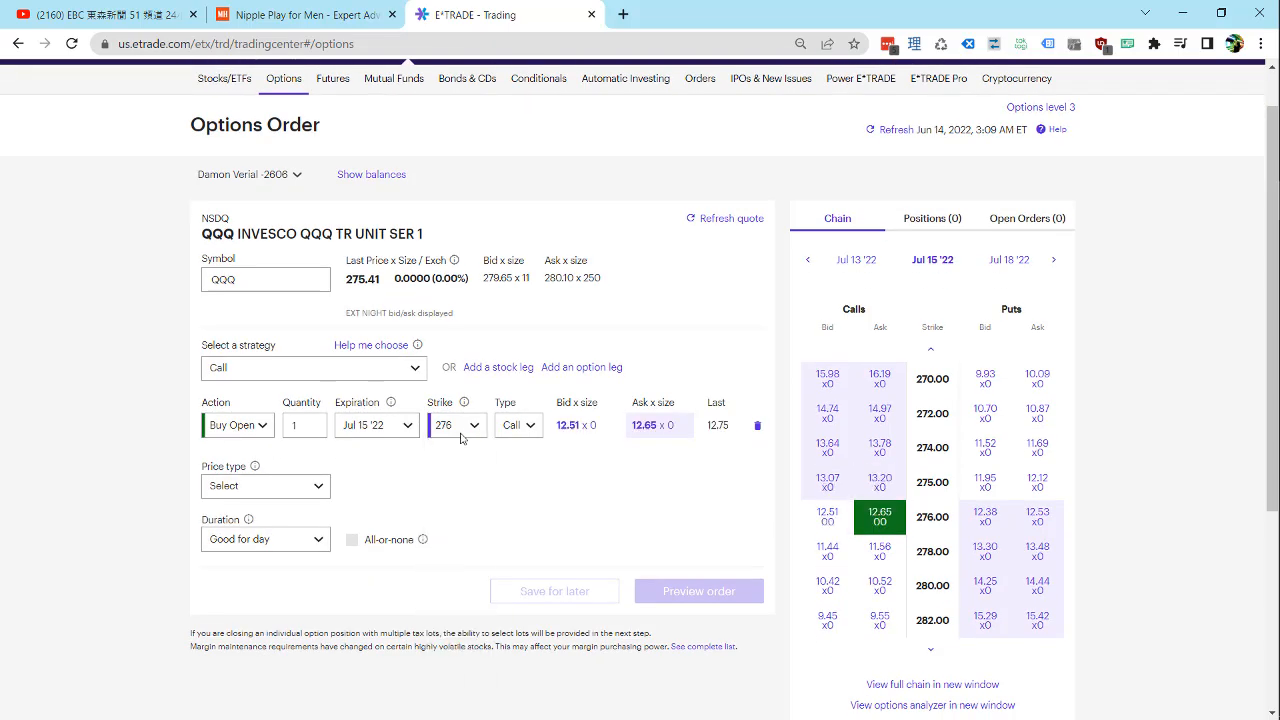
Examine the option type and the bid and ask quotes of the 276 call leg.
left_click(515, 427)
left_click(517, 428)
double_click(564, 403)
double_click(640, 403)
left_click(619, 468)
Review the available price types and set the order's price type to Market.
left_click(313, 485)
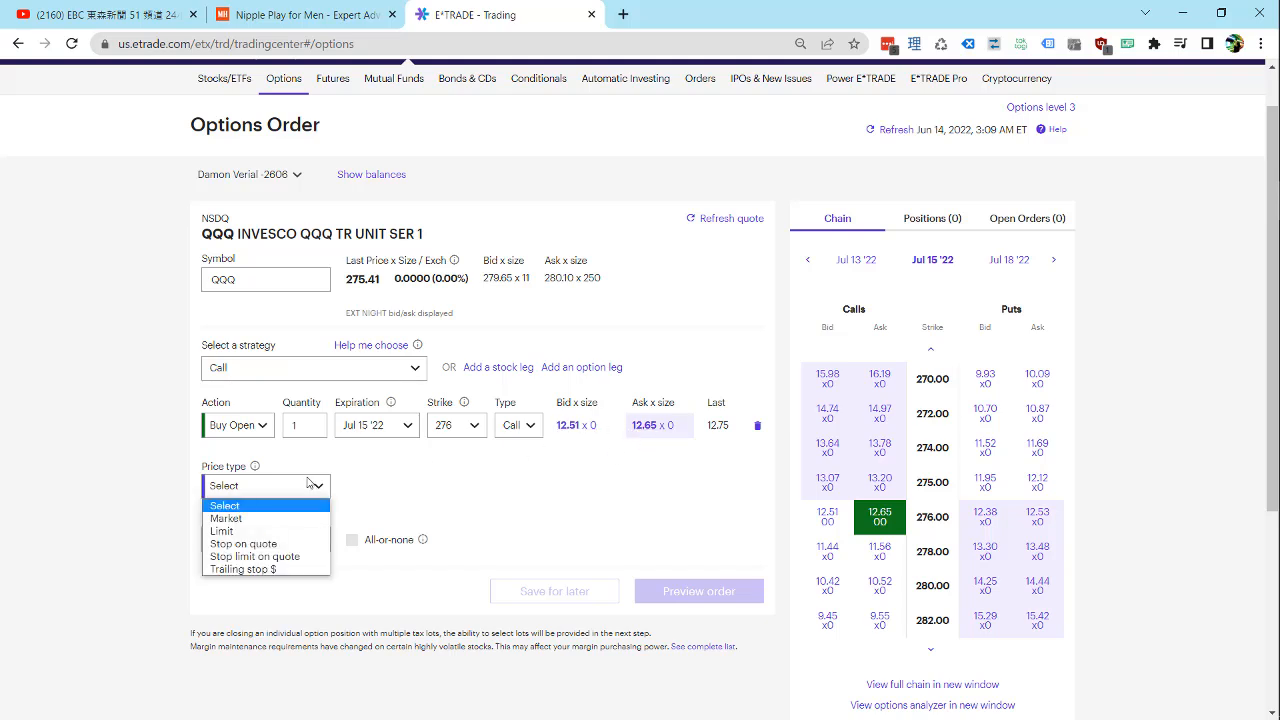
scroll(425, 497, "down", 1)
left_click(300, 446)
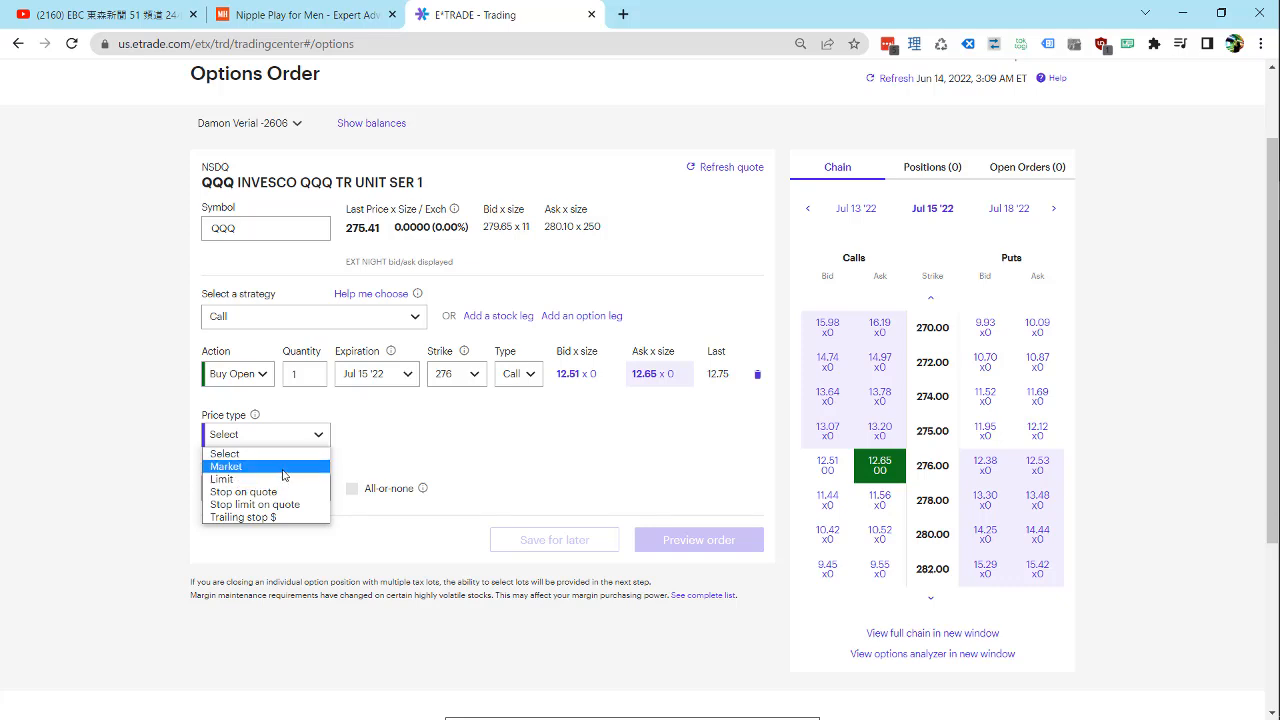
left_click(283, 469)
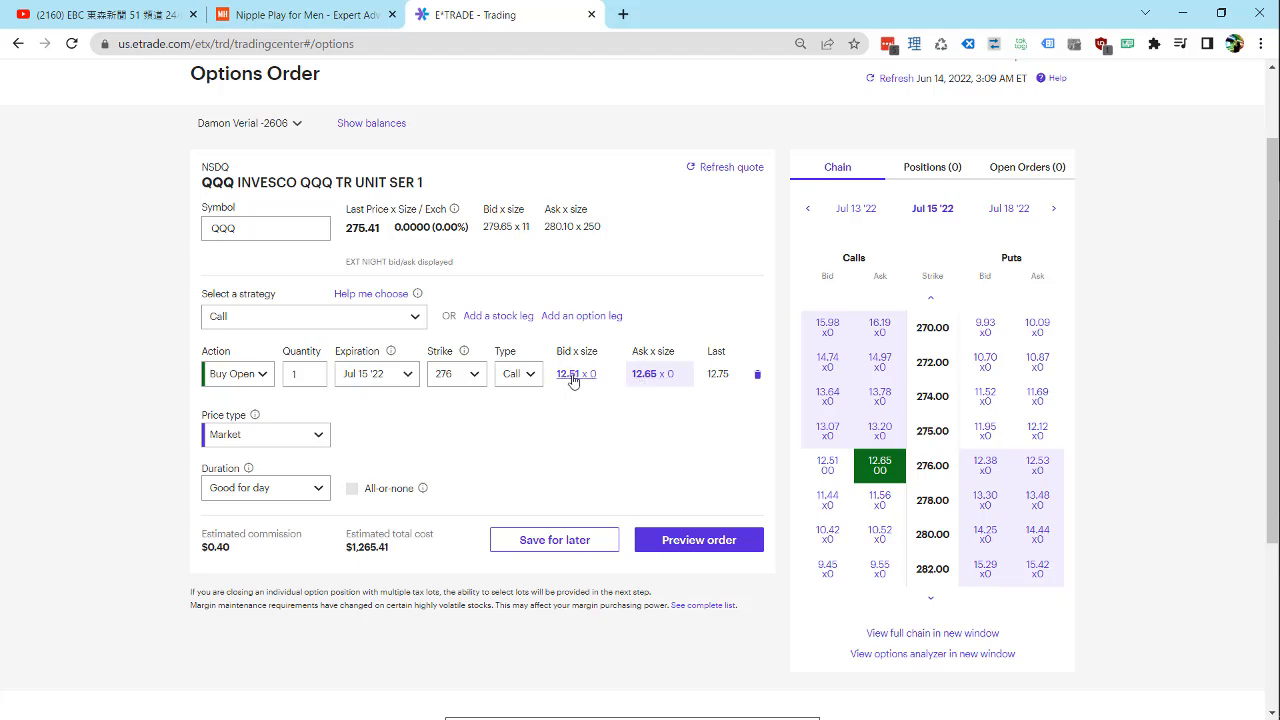
Change the order's price type to Limit and enter a limit price of 12.
left_click(268, 436)
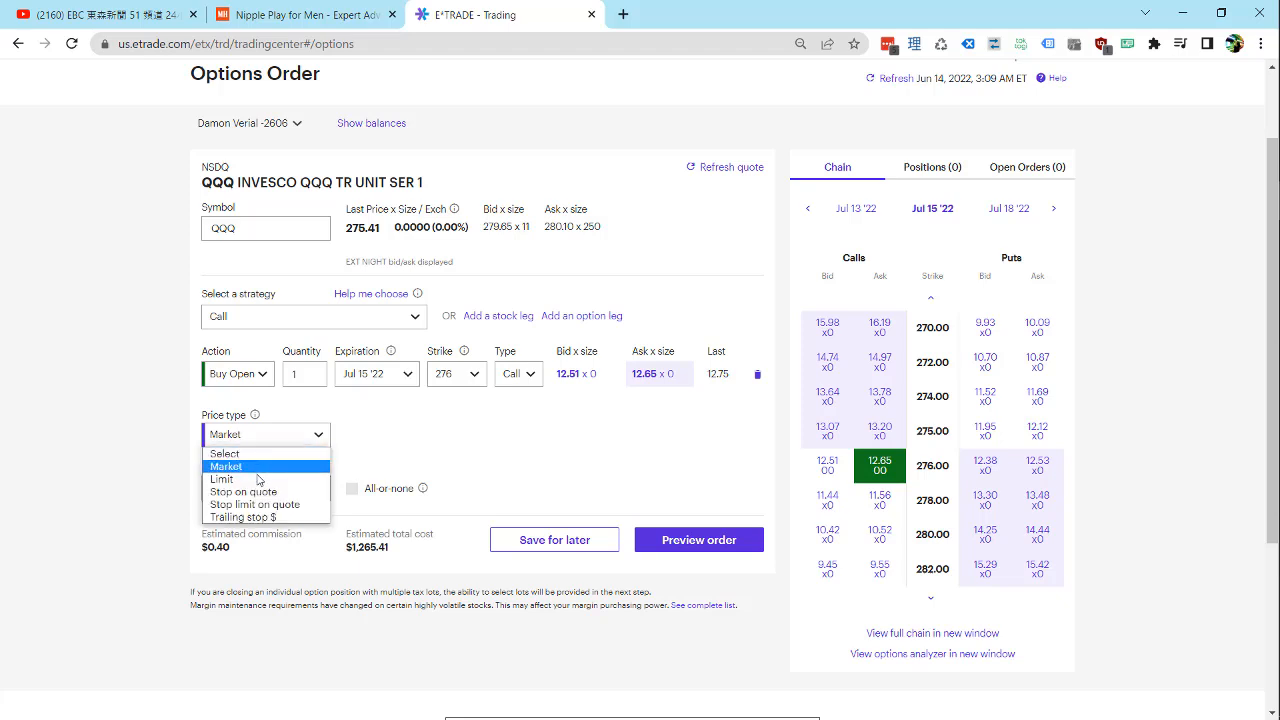
left_click(256, 481)
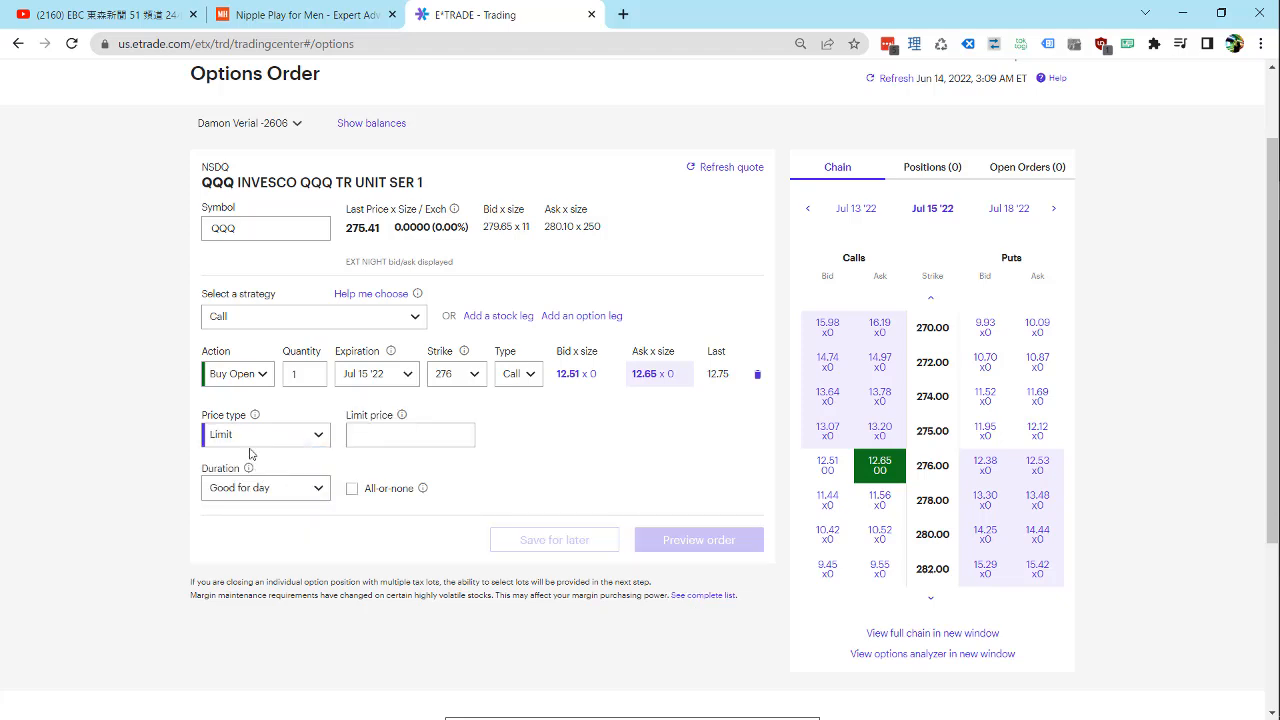
left_click(363, 436)
type("12")
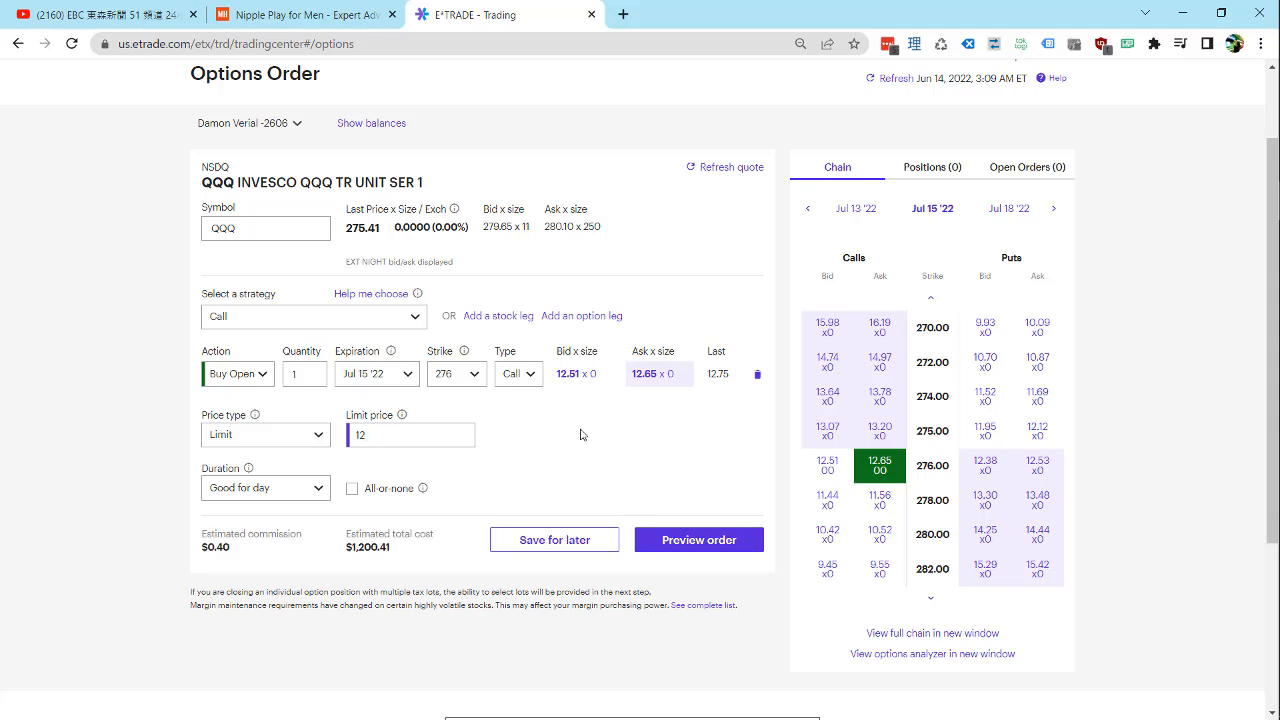
Try more precise limit prices such as 12.51, and remove the decimals again.
type(".51")
type("2")
left_click(530, 466)
left_click(414, 439)
key("BackSpace")
key("BackSpace")
type("6")
key("BackSpace")
key("BackSpace")
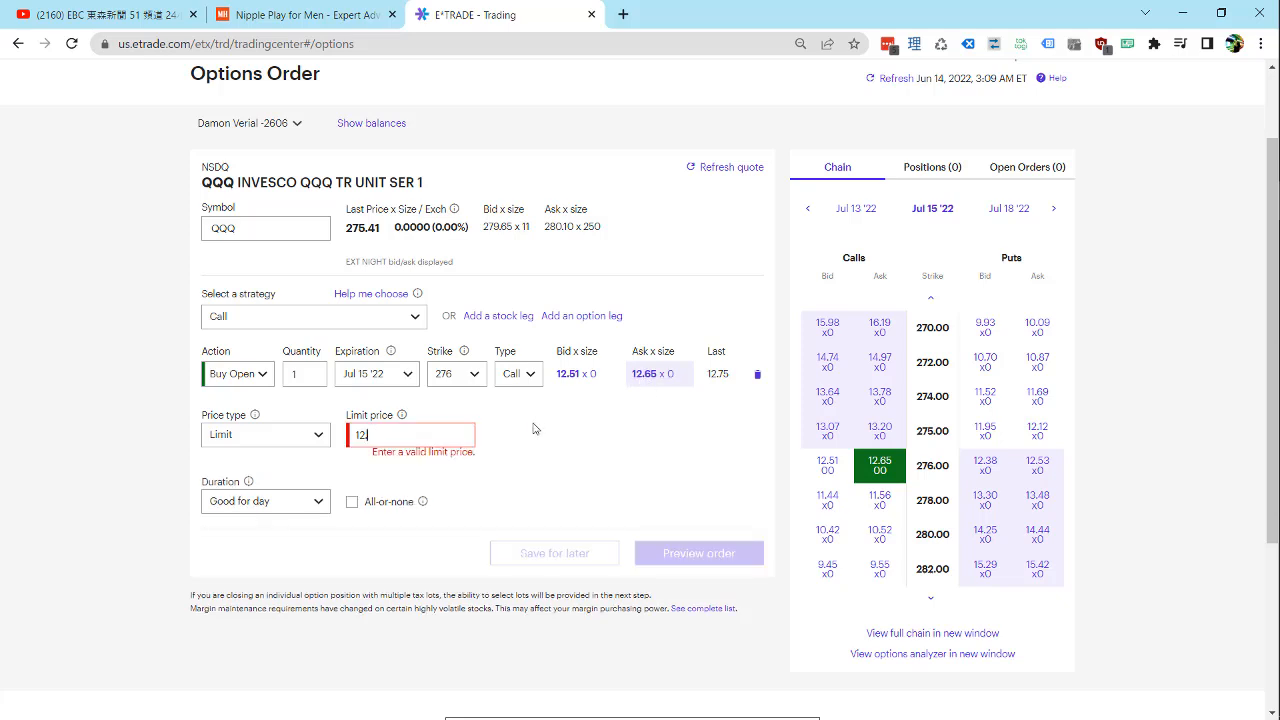
Try a limit price of 12.2, and settle on 12.55 for the QQQ call order.
type(".2")
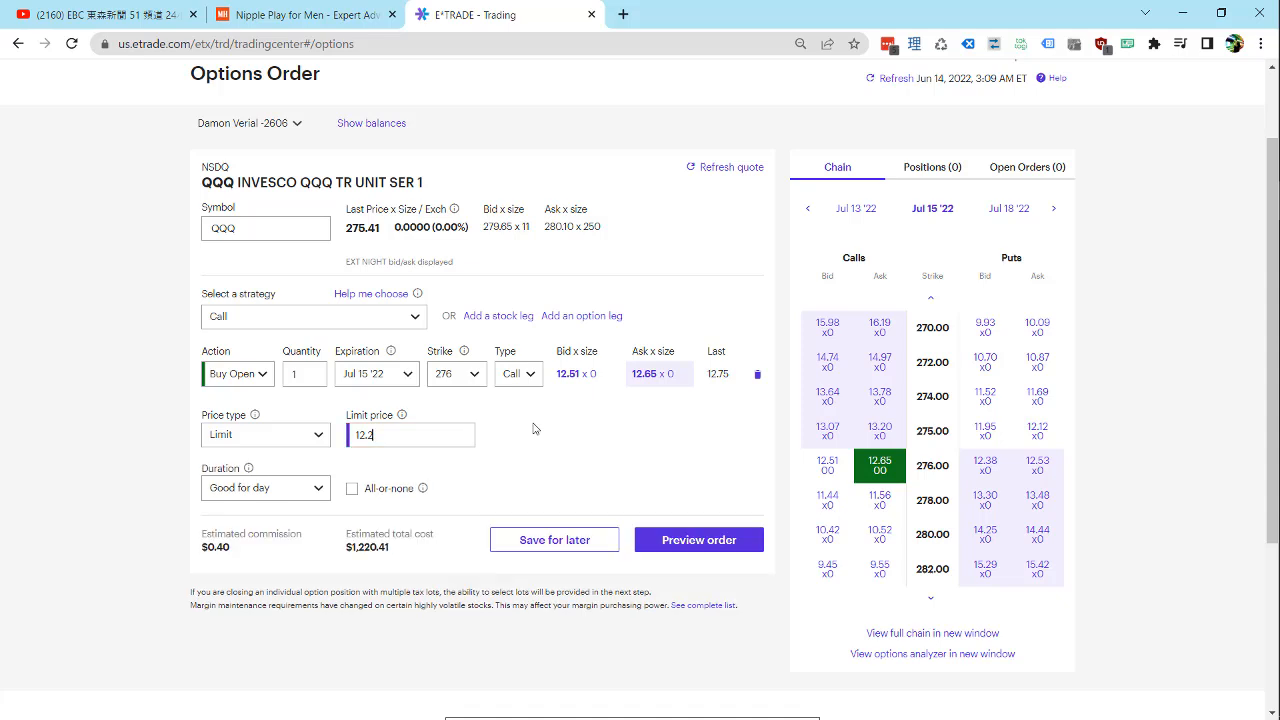
type("5")
key("BackSpace")
type("9")
key("BackSpace")
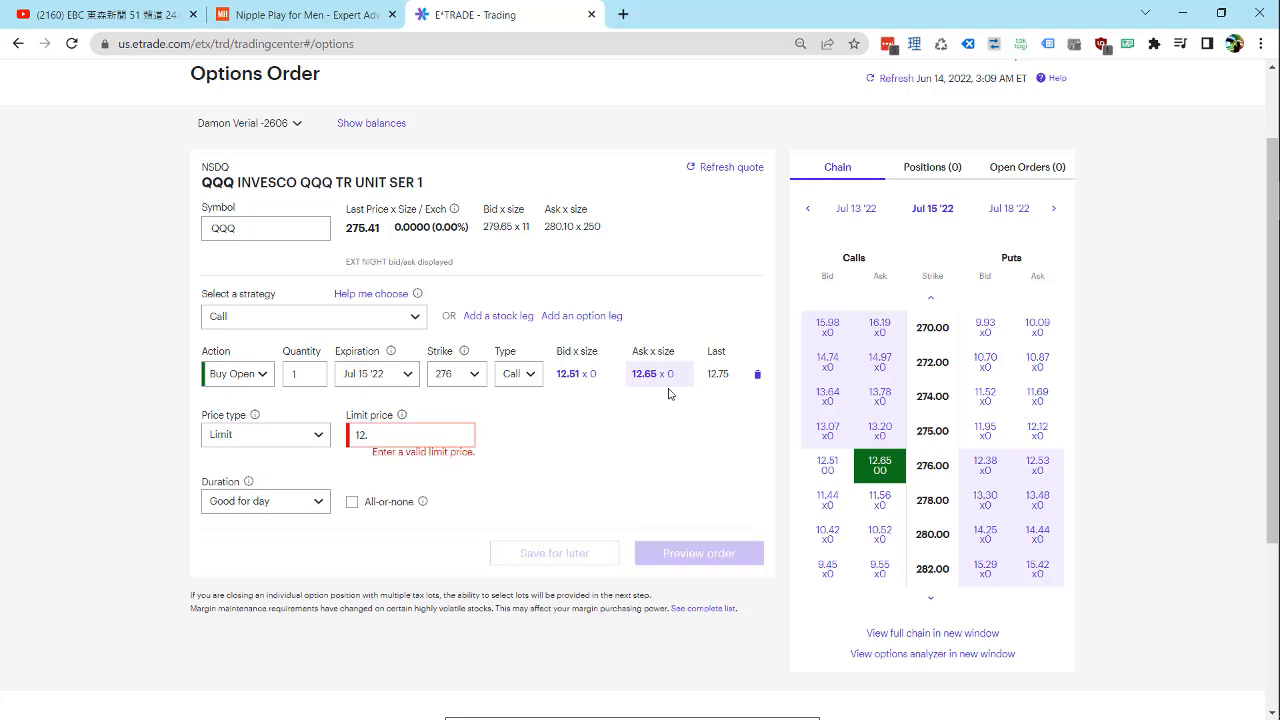
type("55")
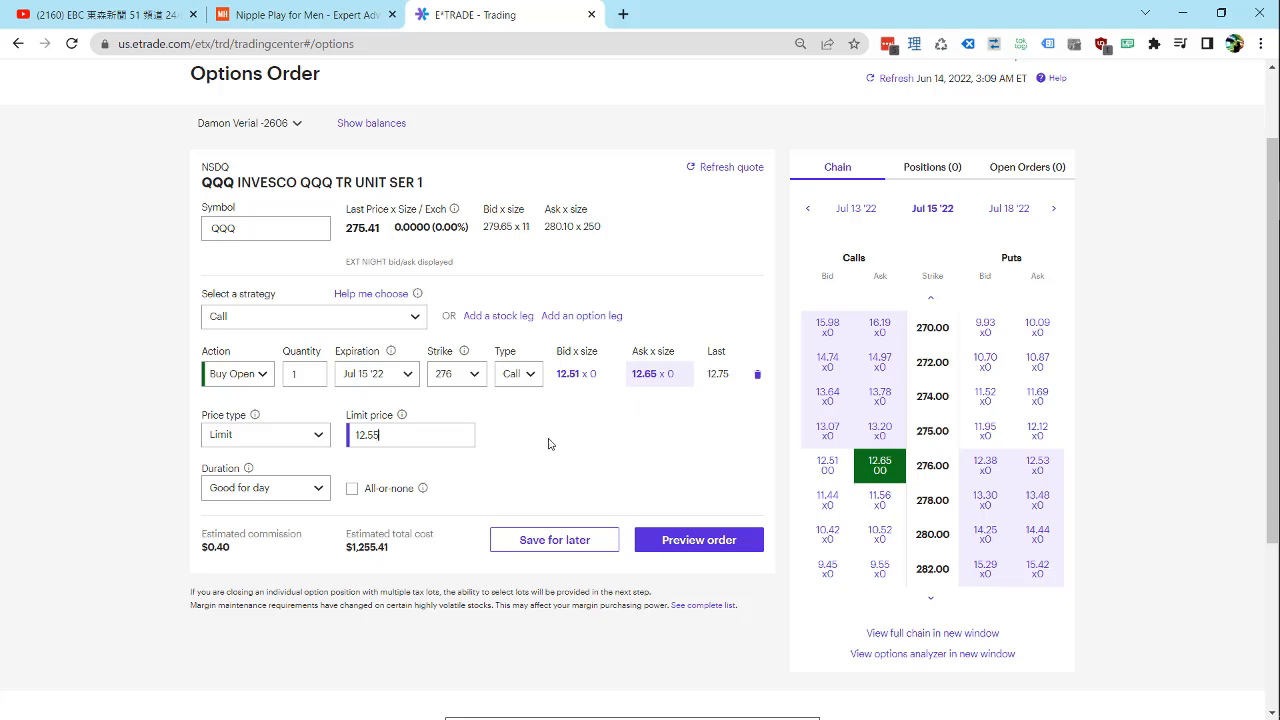
Look through the order duration options, keeping Good for day selected.
left_click(281, 494)
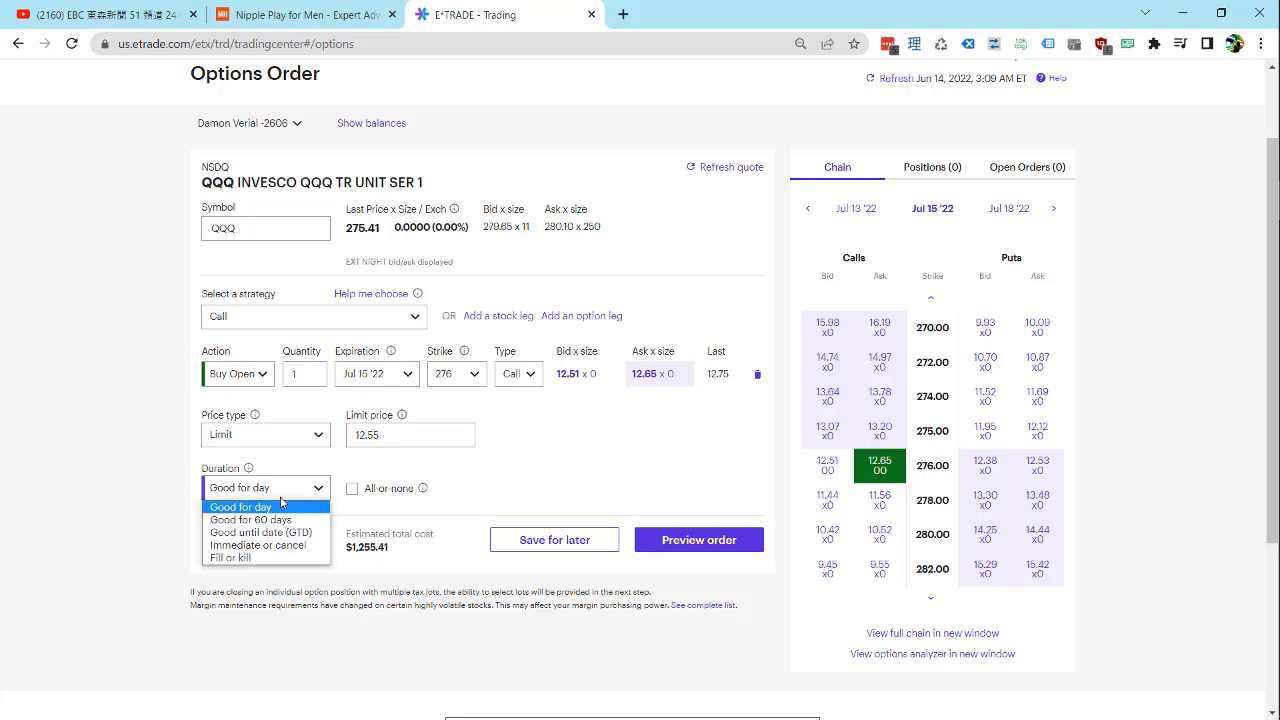
left_click(588, 477)
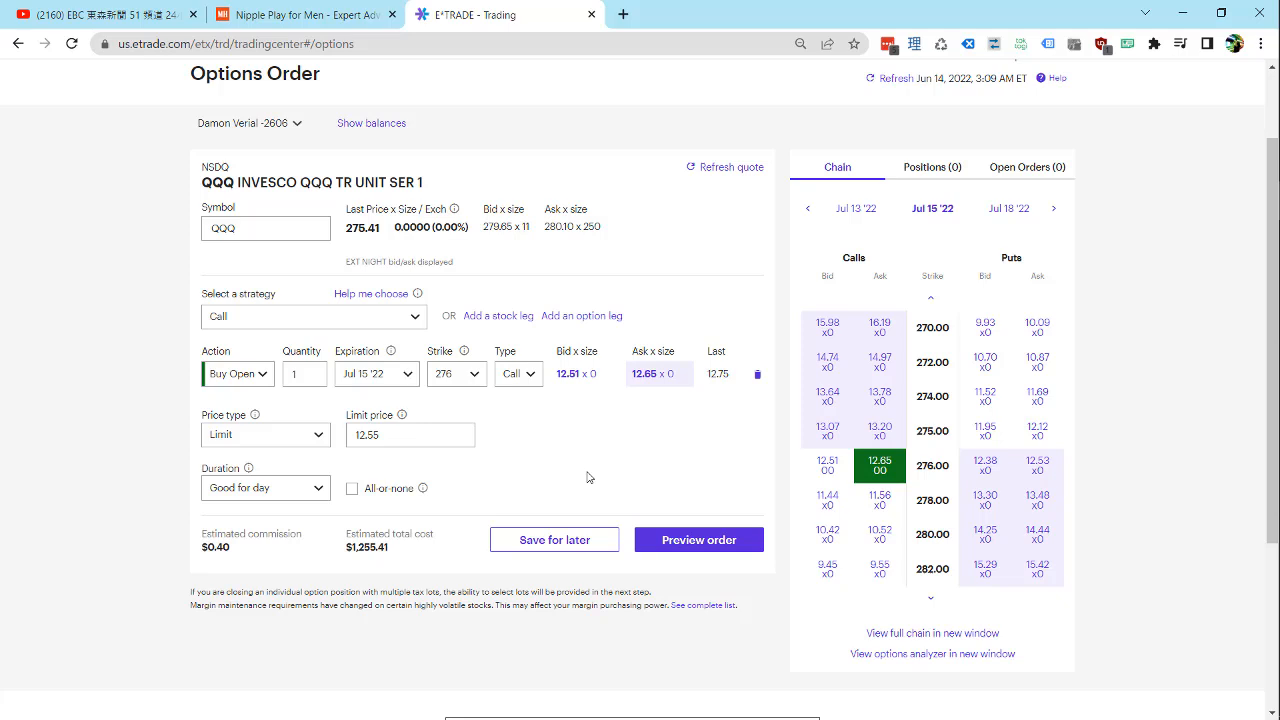
left_click(320, 487)
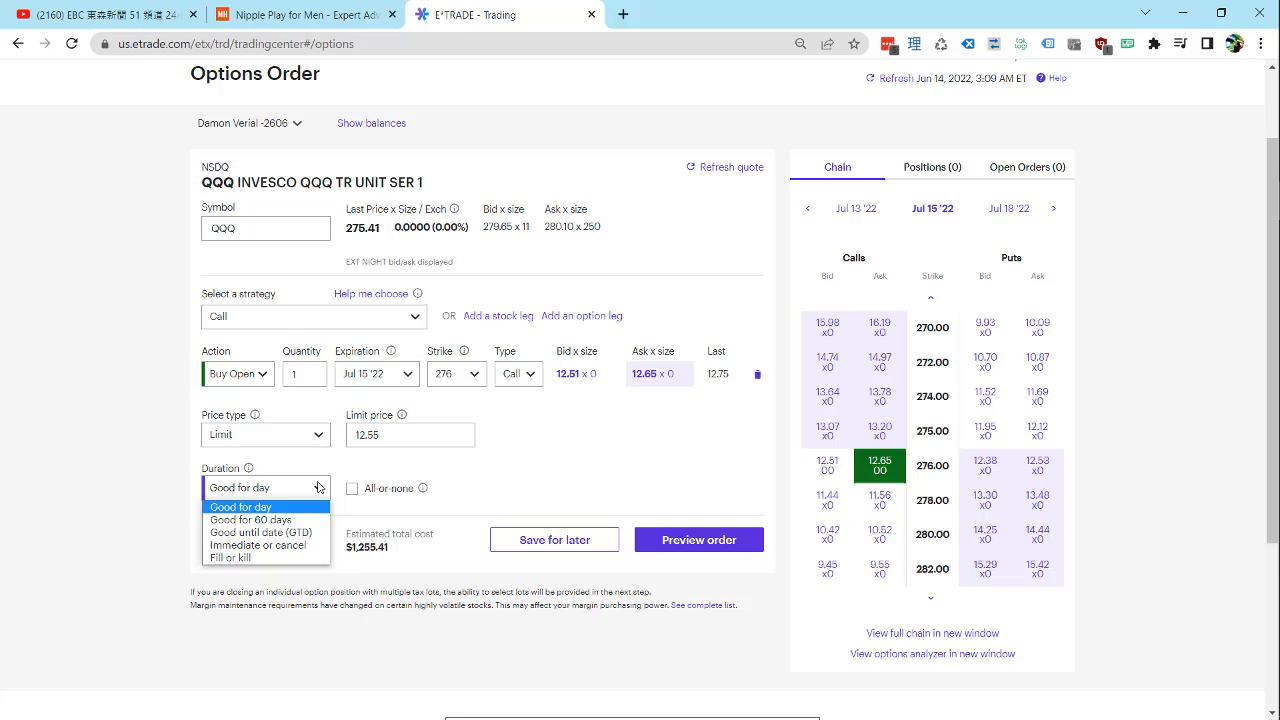
left_click(565, 467)
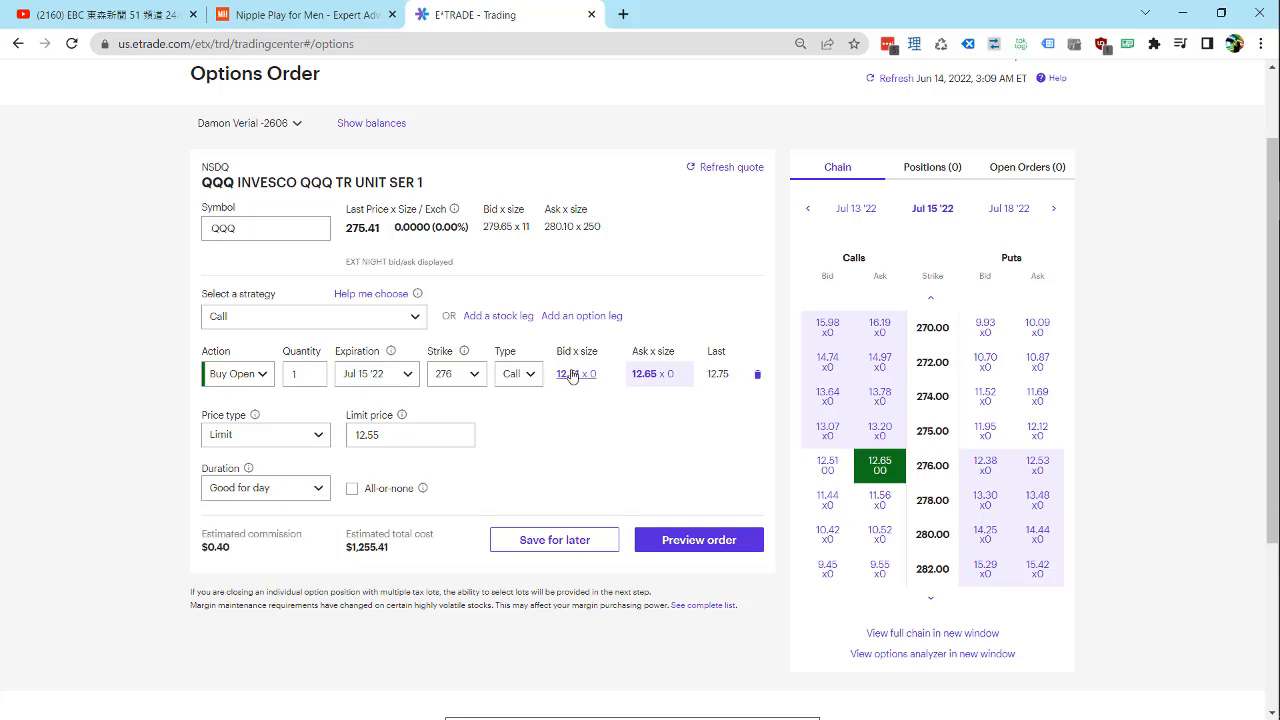
left_click(387, 424)
left_click(316, 488)
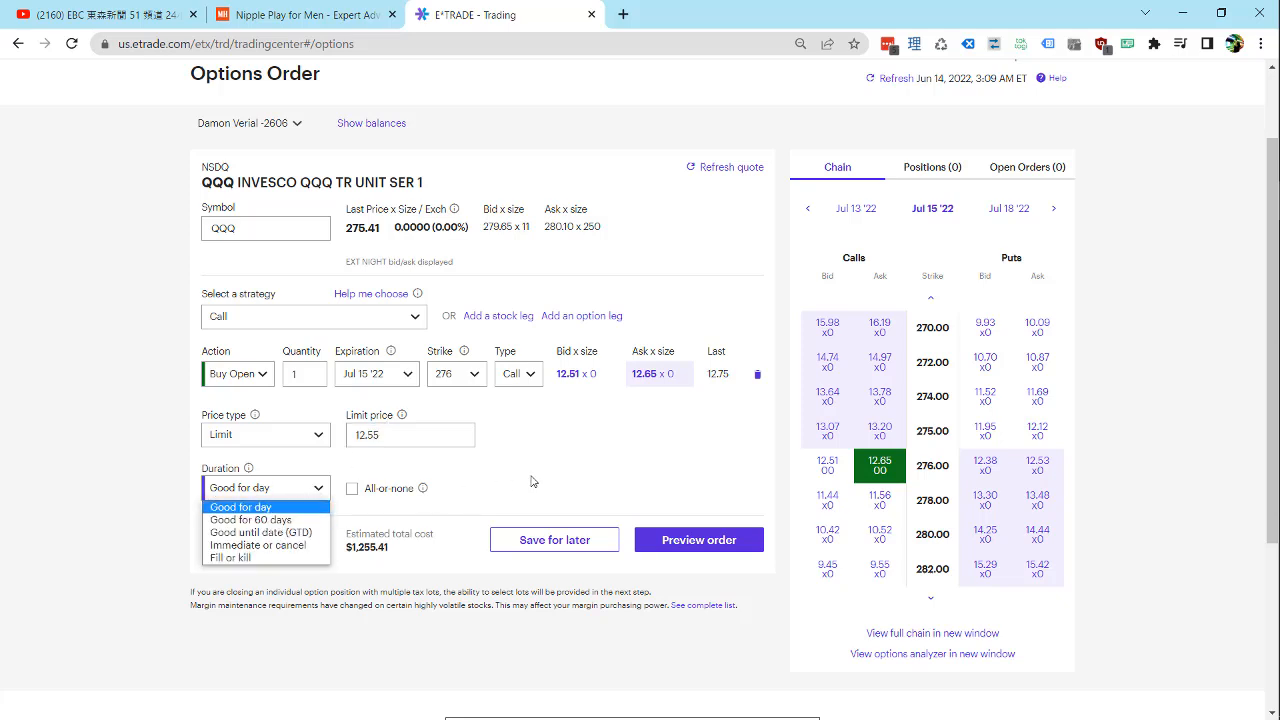
left_click(533, 481)
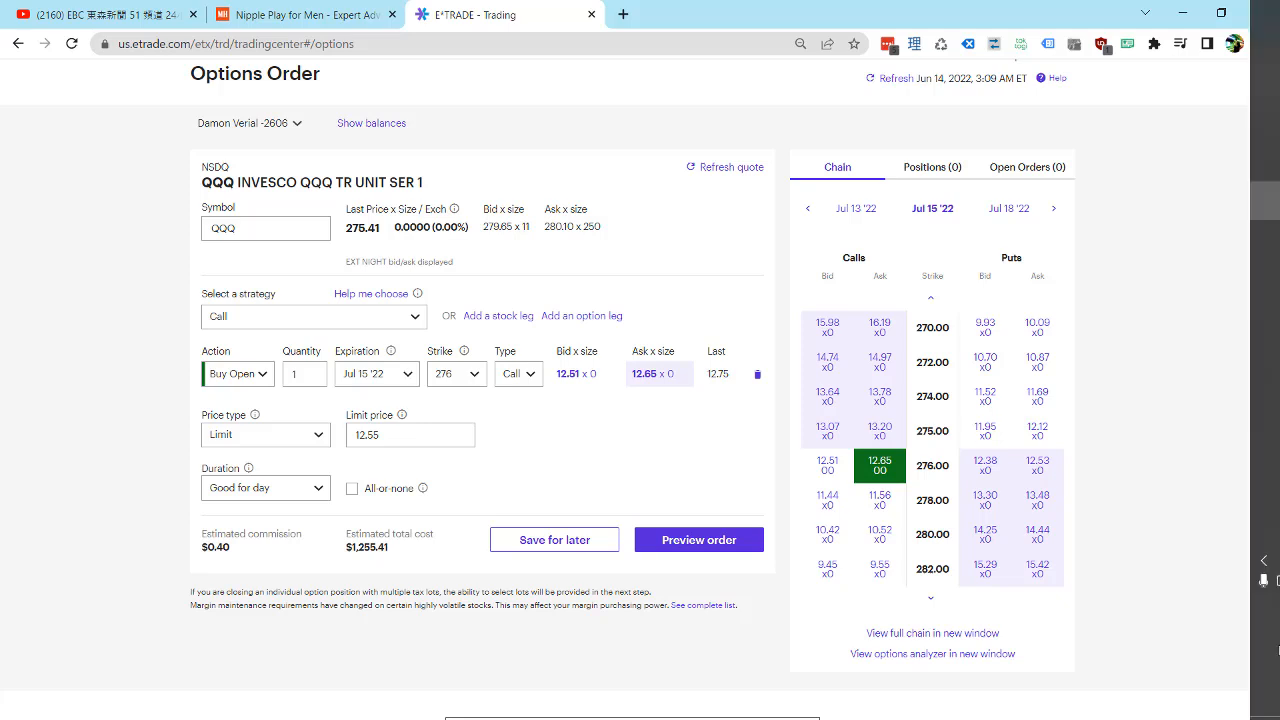
Look through the available order actions for the call leg, keeping Buy Open selected.
left_click(1241, 522)
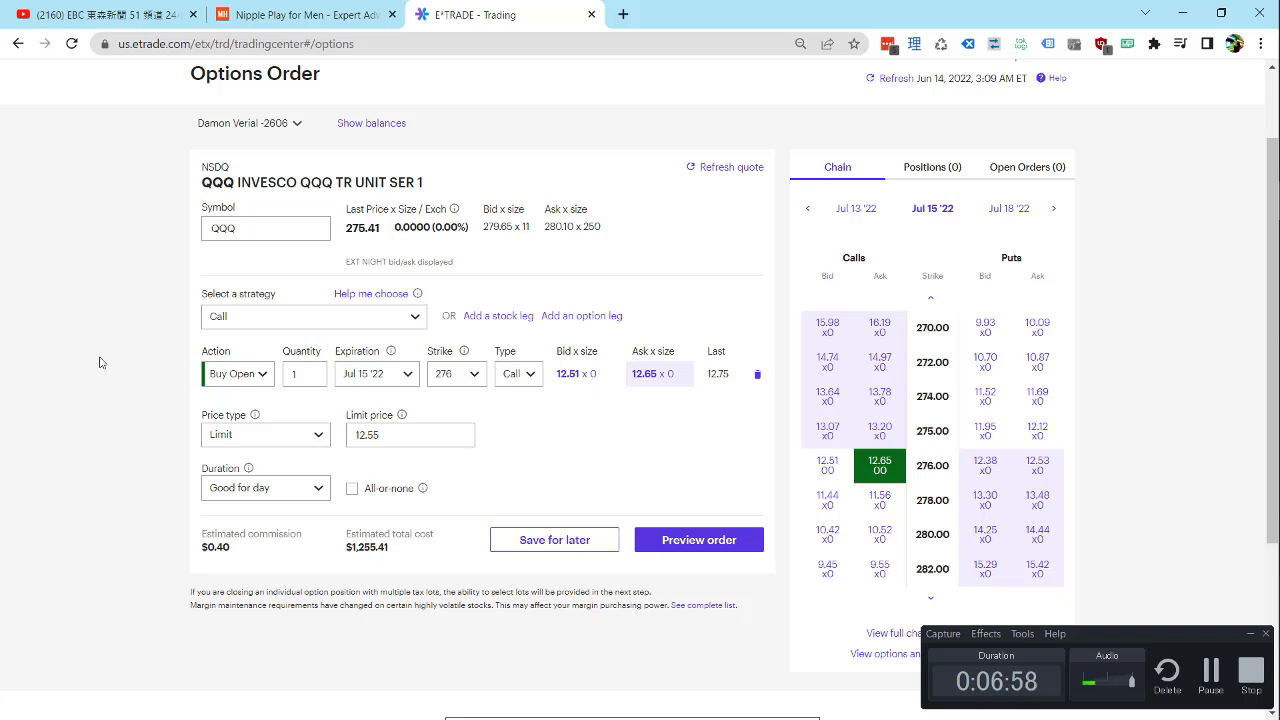
left_click(236, 378)
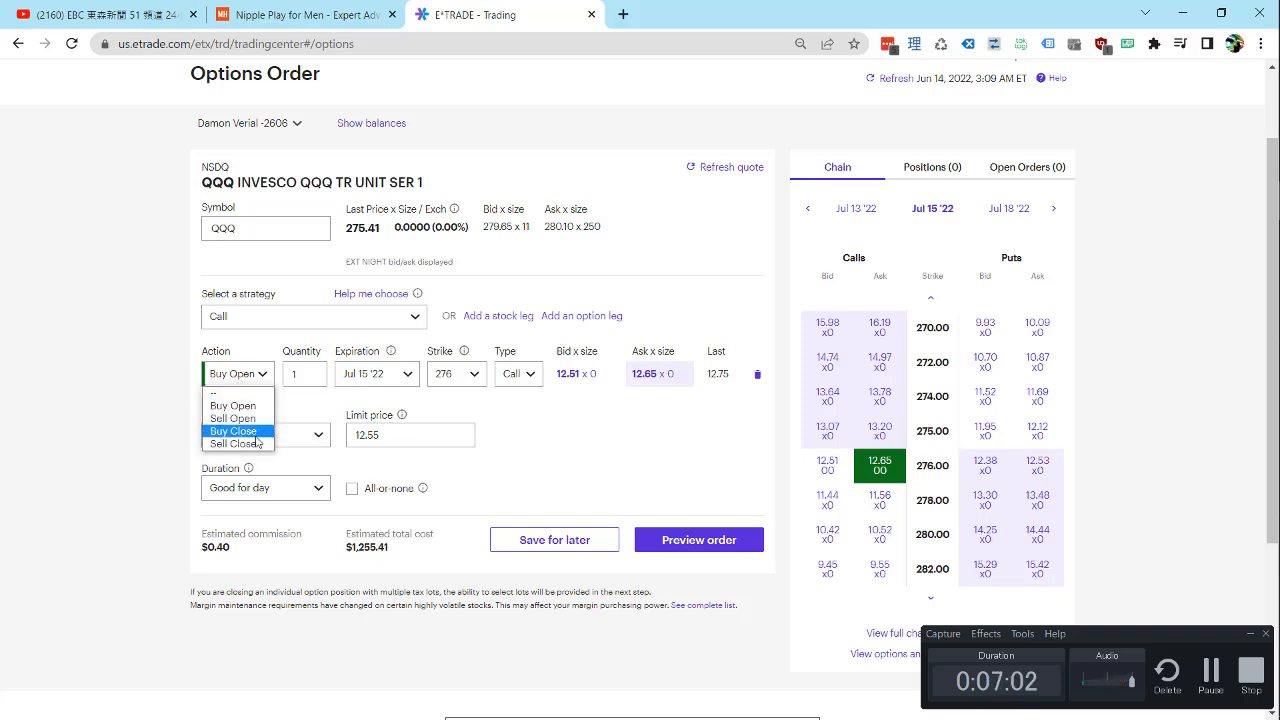
left_click(155, 357)
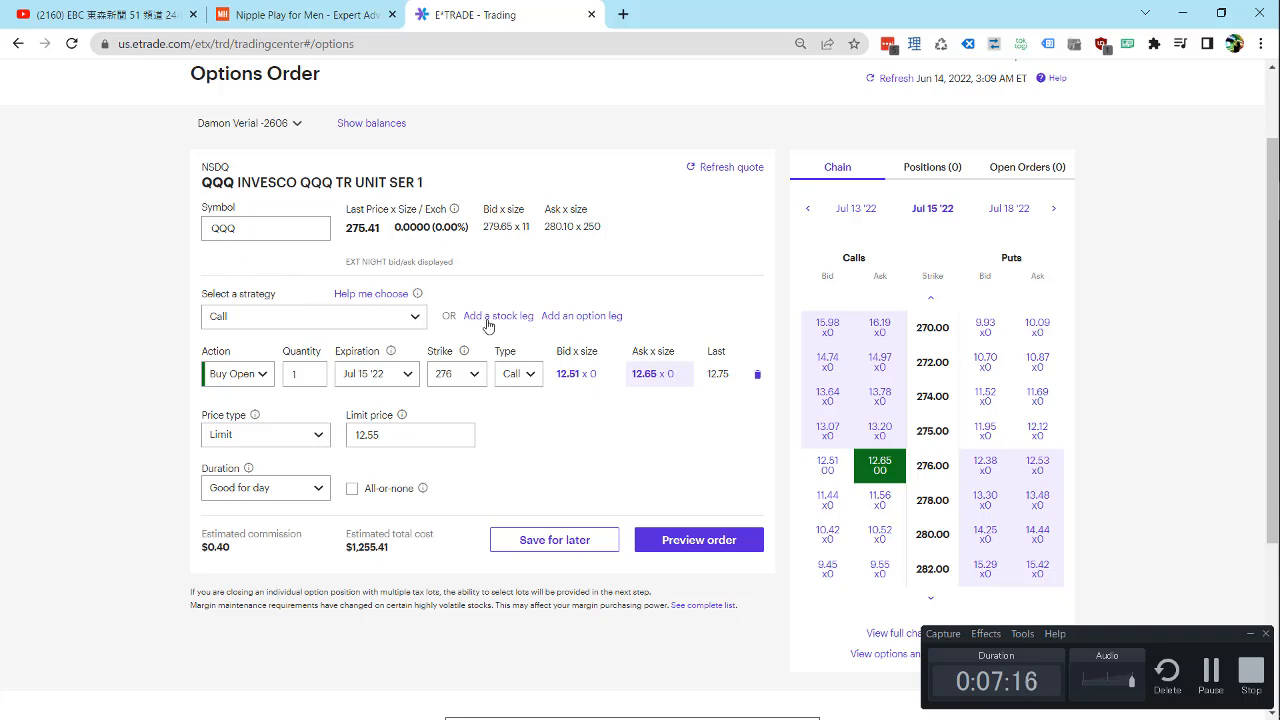
Try the Sell Close and Sell Open actions on the call leg, and return it to Buy Open.
left_click(236, 378)
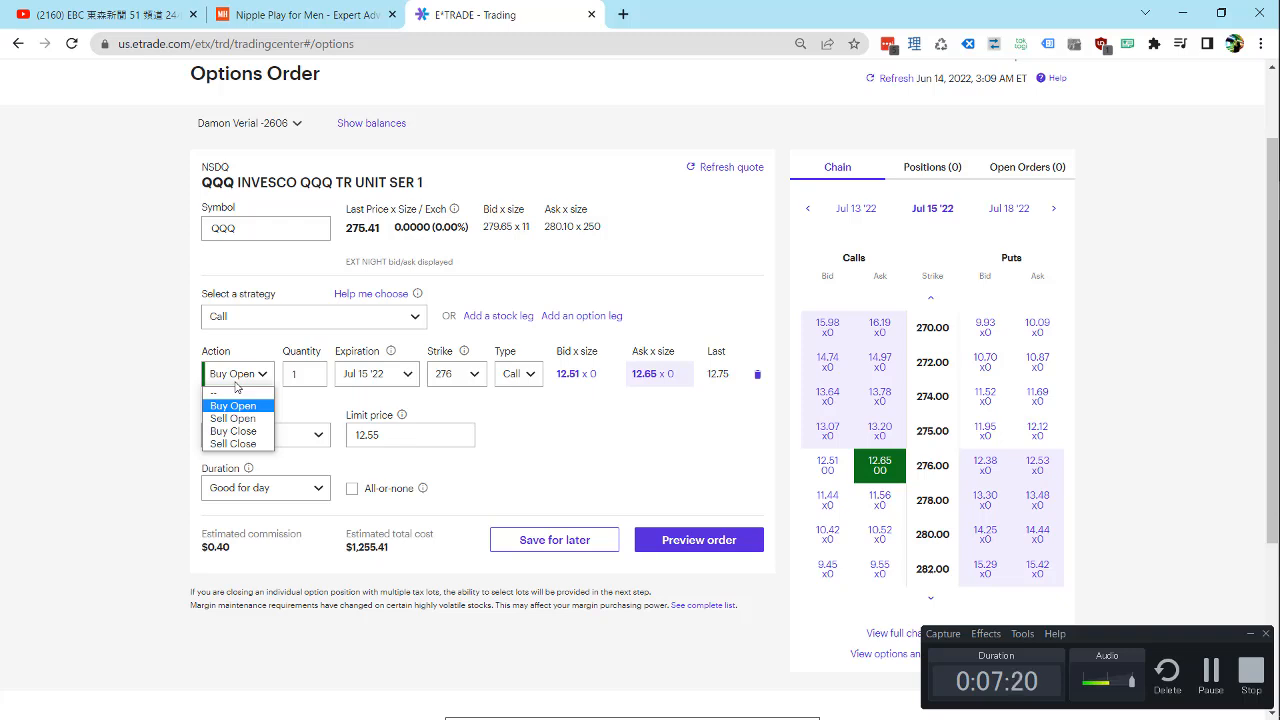
left_click(248, 447)
left_click(264, 373)
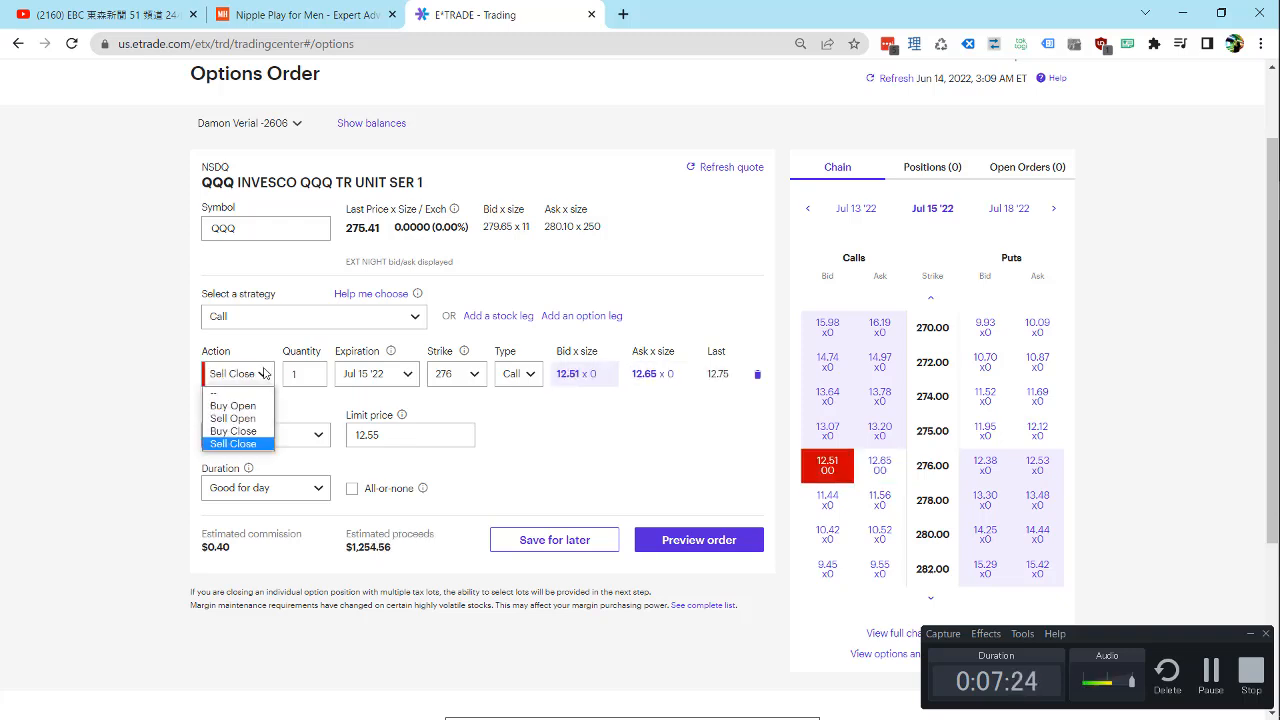
left_click(252, 422)
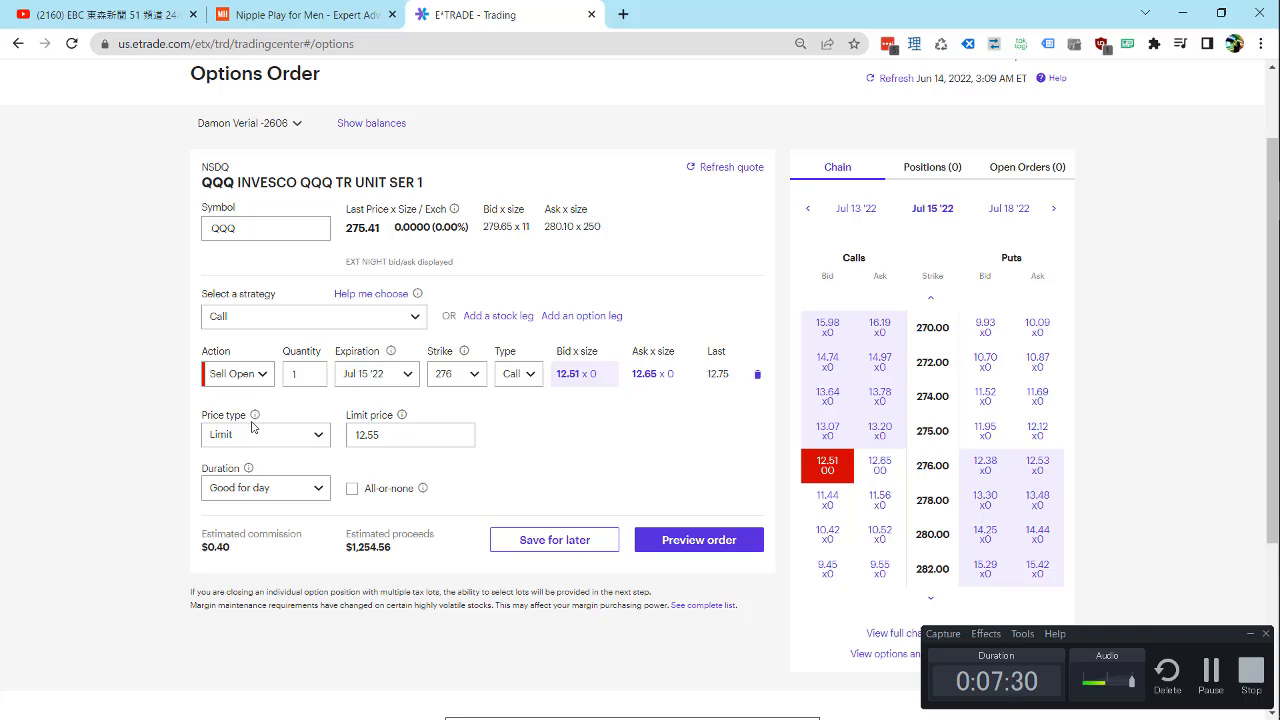
left_click(242, 373)
left_click(240, 406)
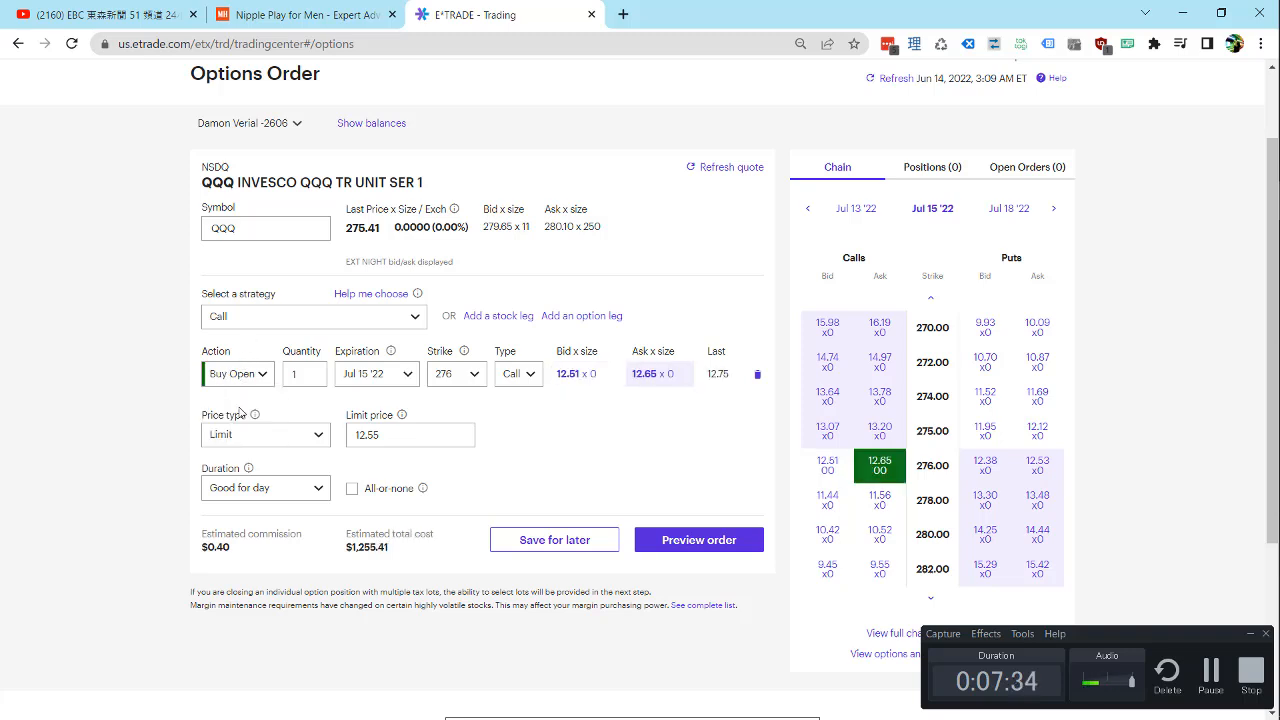
Switch the call leg's action to Sell Open once more, and set it back to Buy Open.
left_click(244, 373)
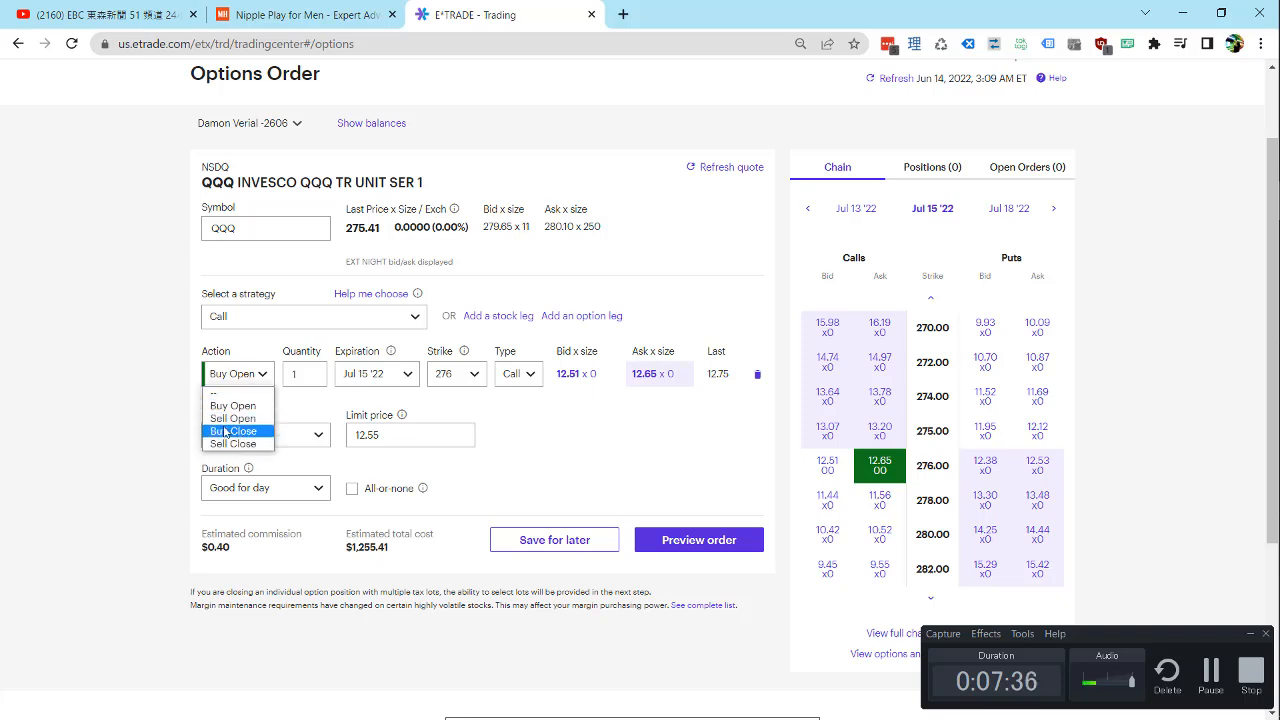
left_click(230, 418)
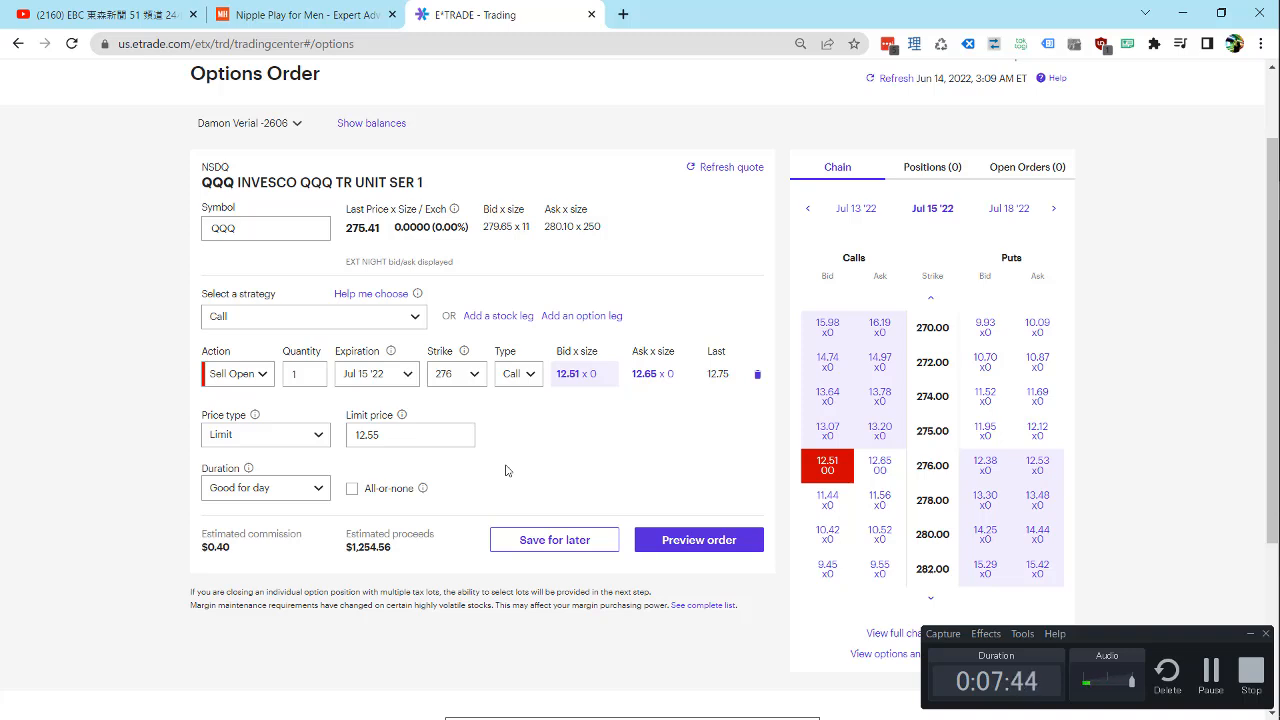
left_click(264, 378)
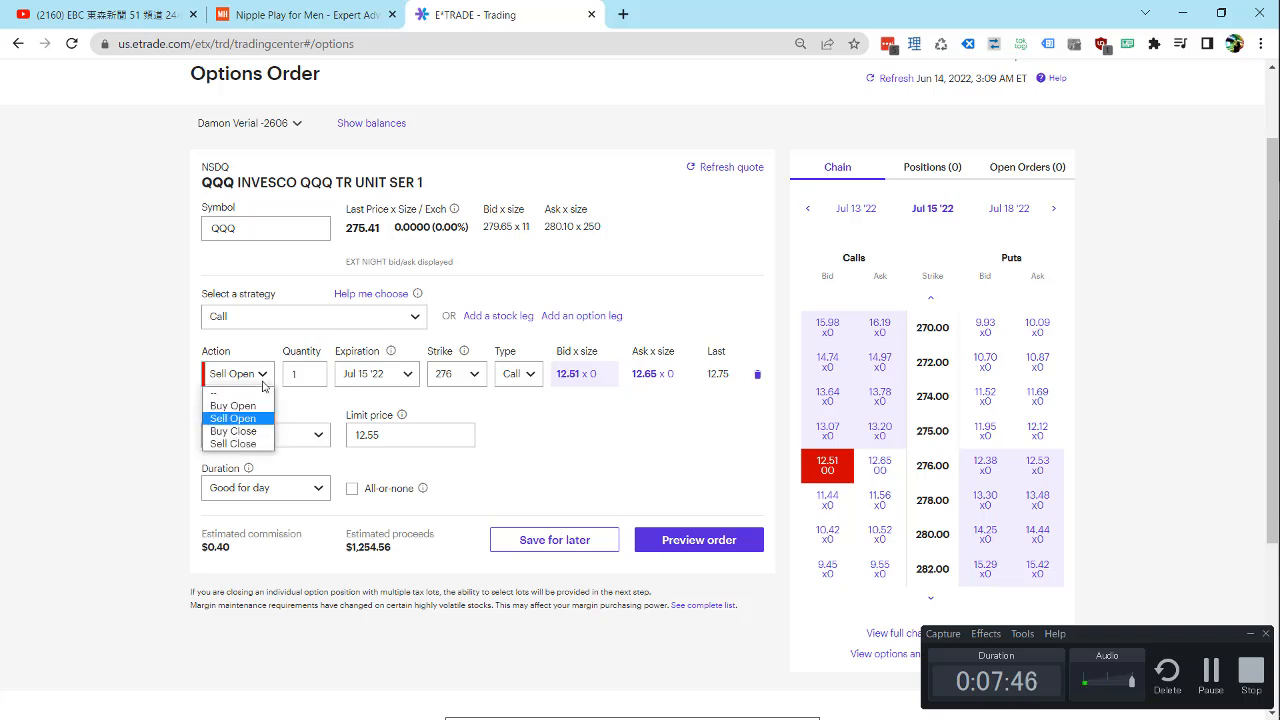
left_click(253, 407)
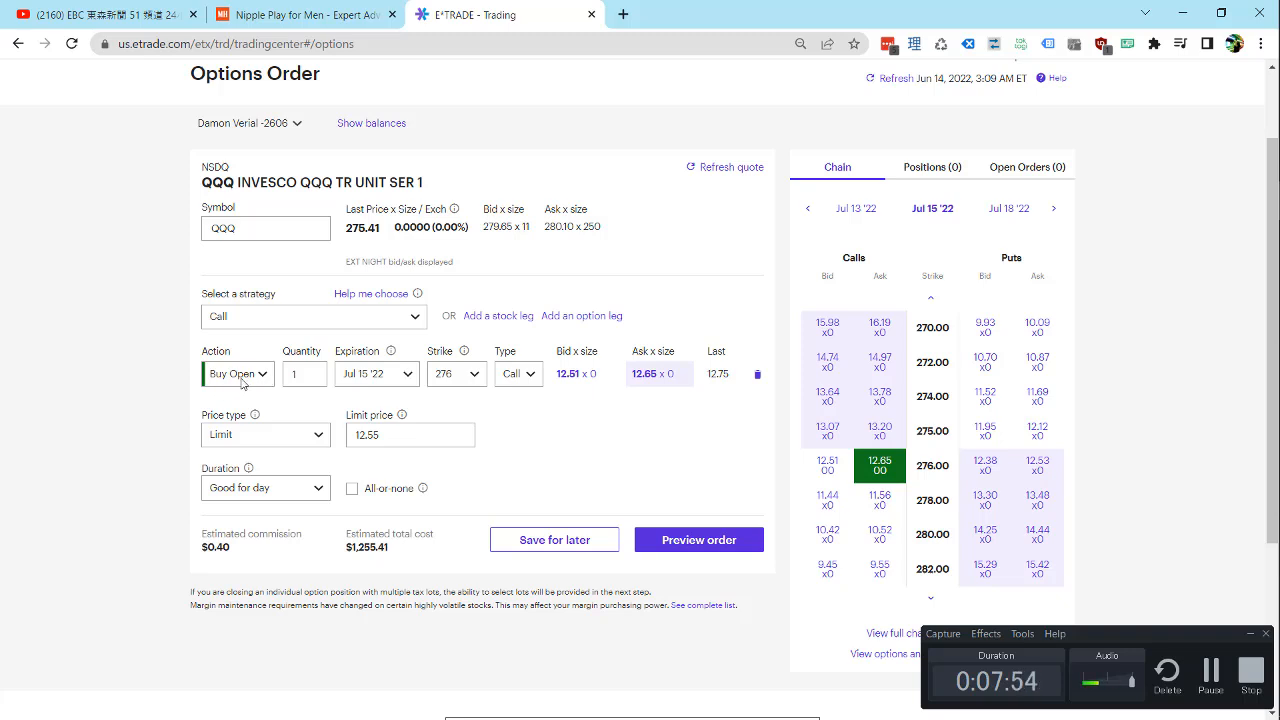
Set the call leg's action to Sell Close and its limit price to 12.6.
left_click(241, 382)
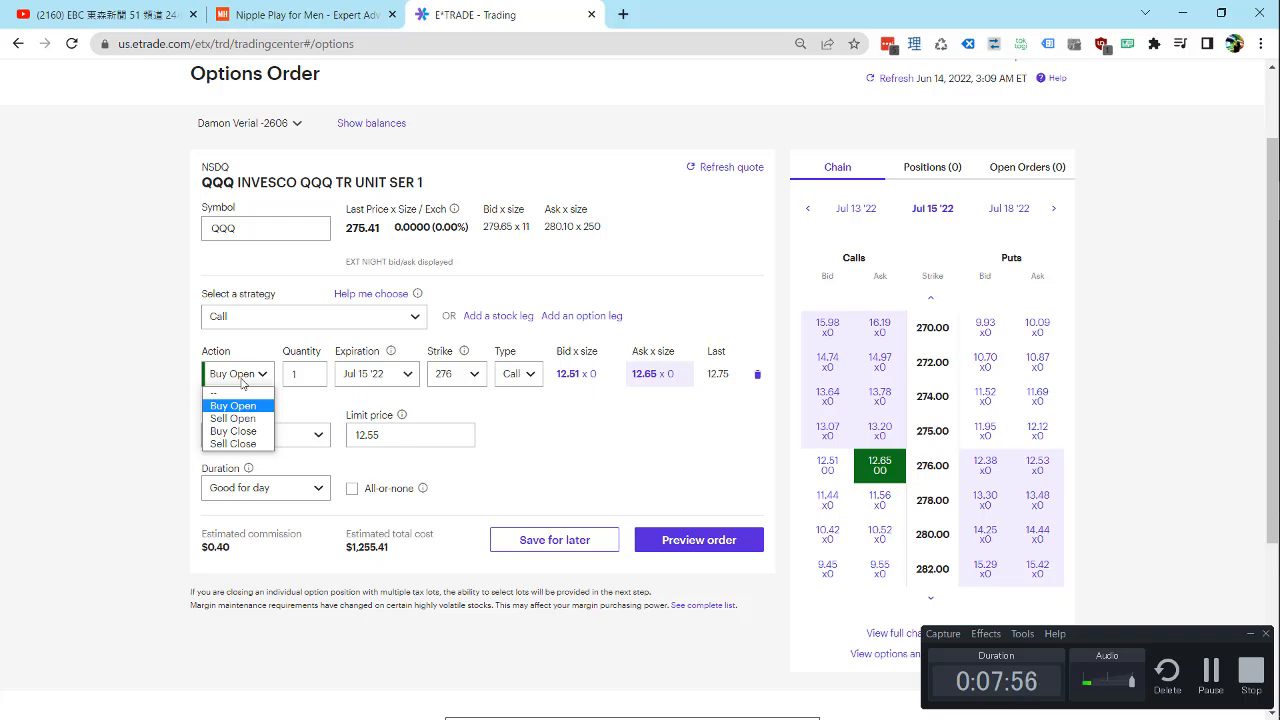
left_click(245, 448)
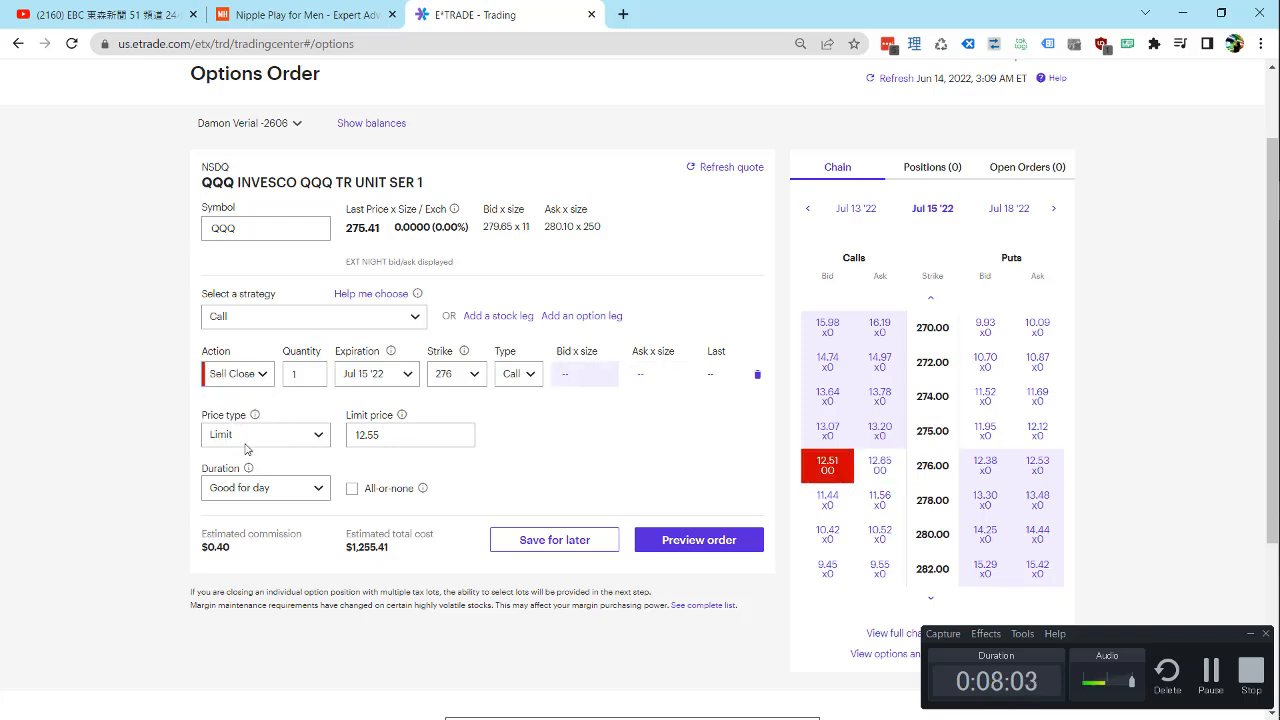
left_click(388, 424)
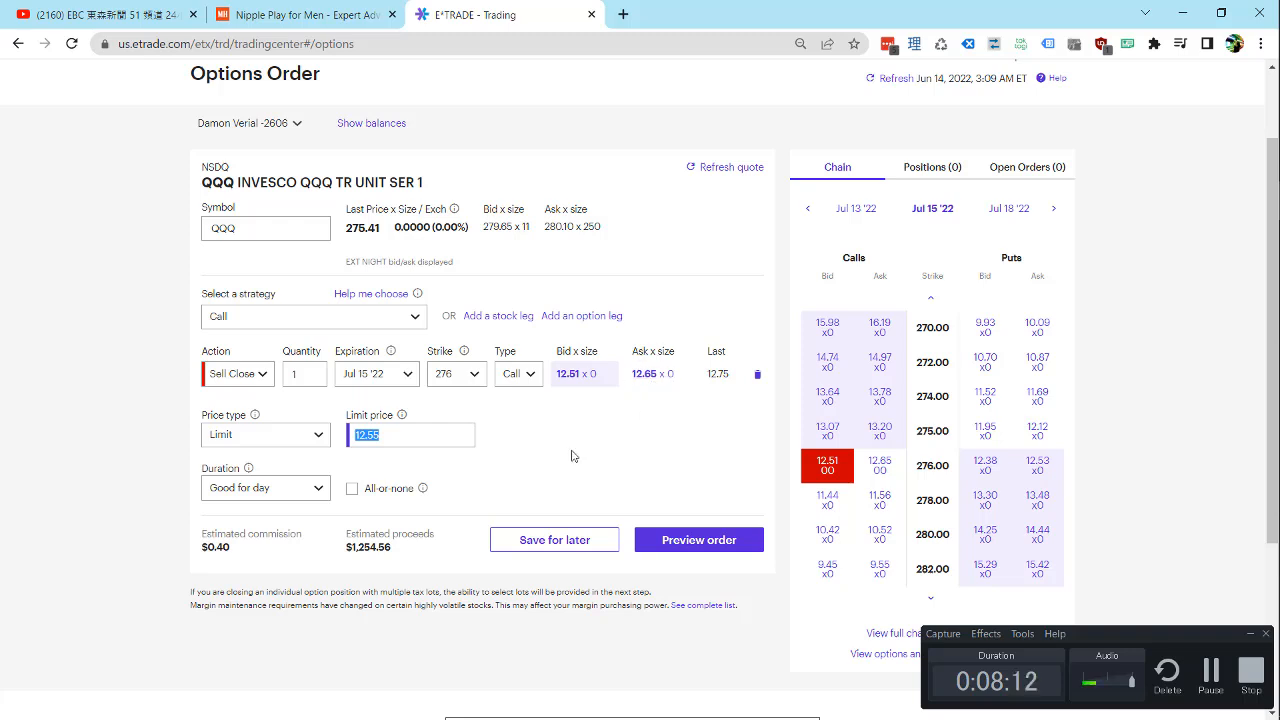
left_click(449, 434)
type("8")
Change the price type of the Sell Close order to Market.
left_click(278, 436)
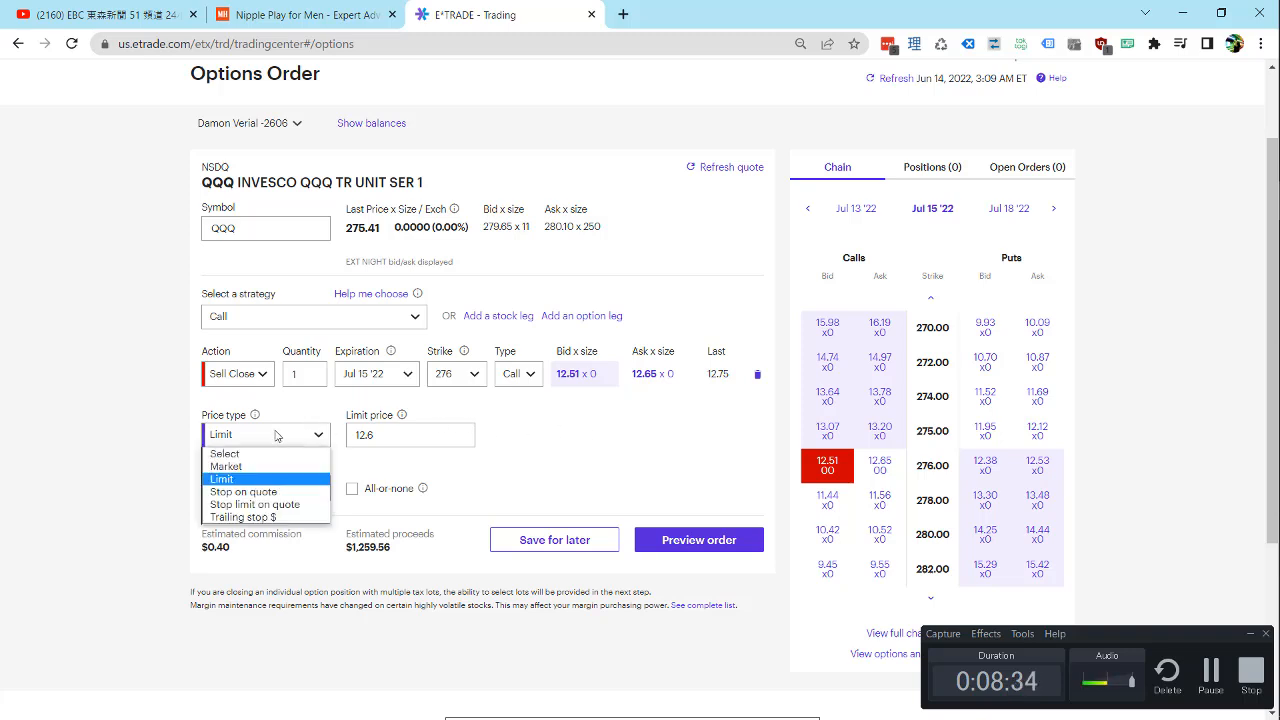
left_click(246, 466)
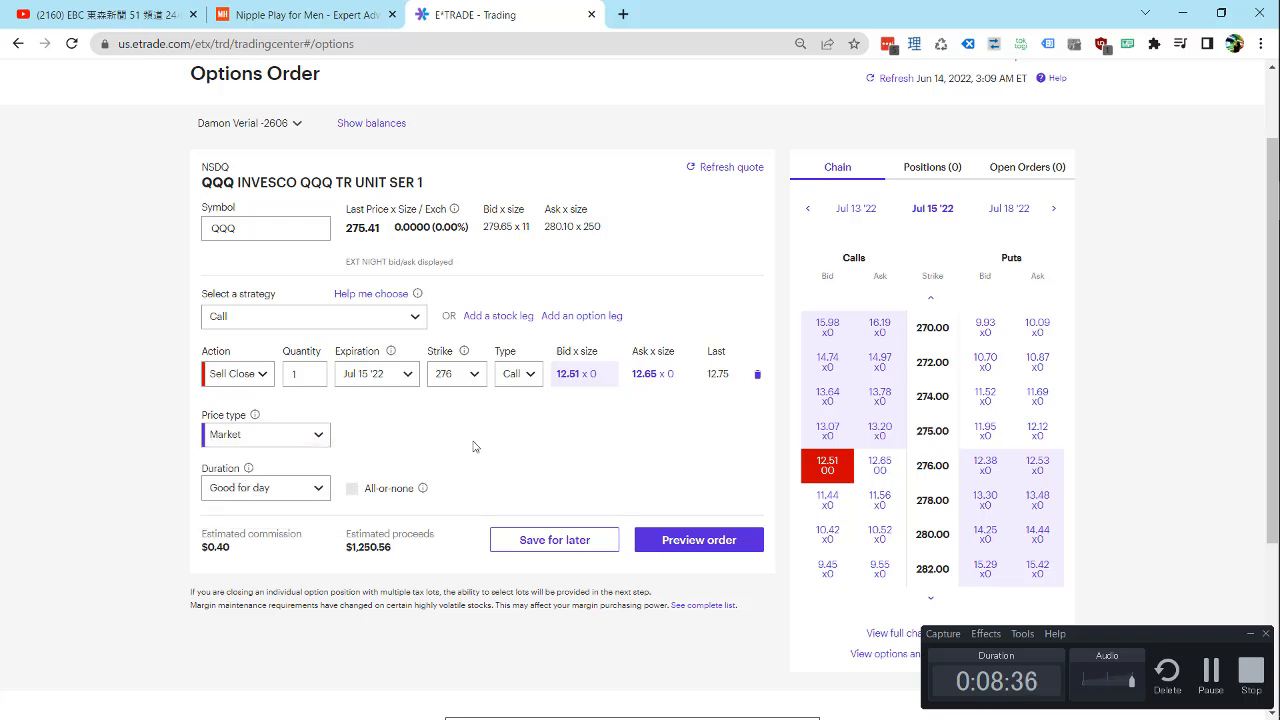
Set the QQQ call leg's action to Buy Open and its expiration to Jun 15 '22 w, after trying Jun 21 '22 w.
left_click(264, 378)
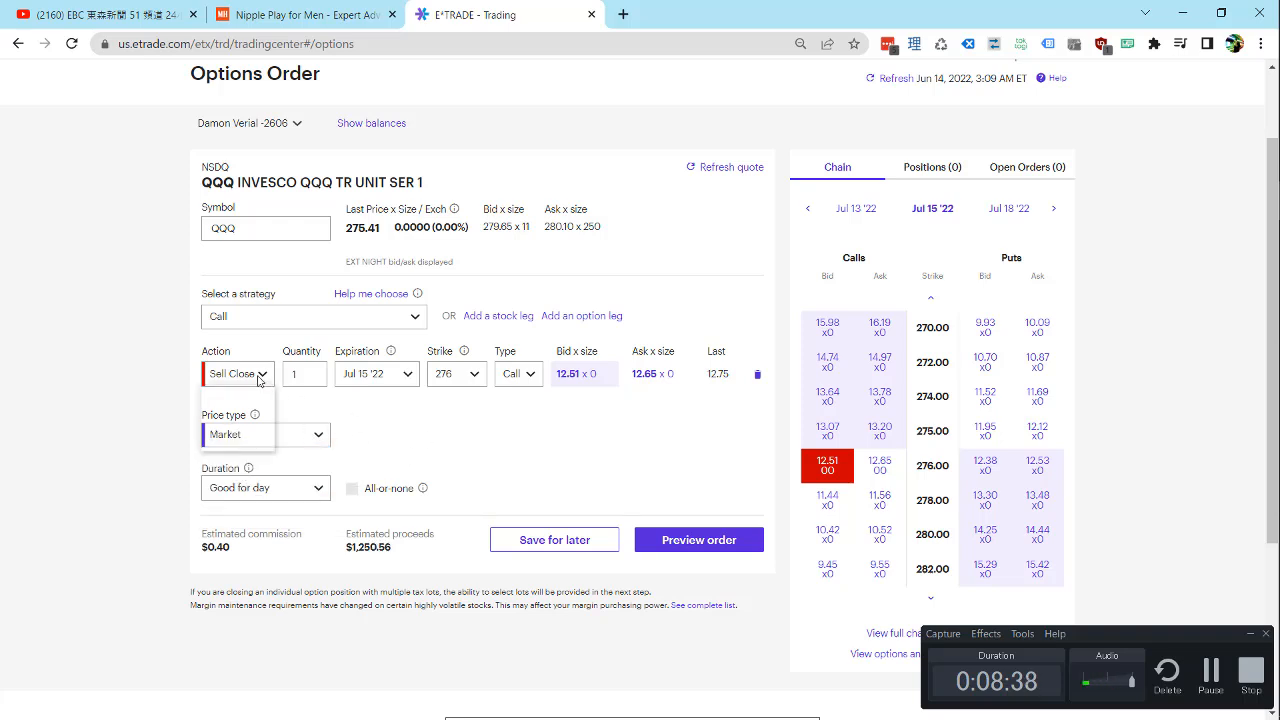
left_click(245, 406)
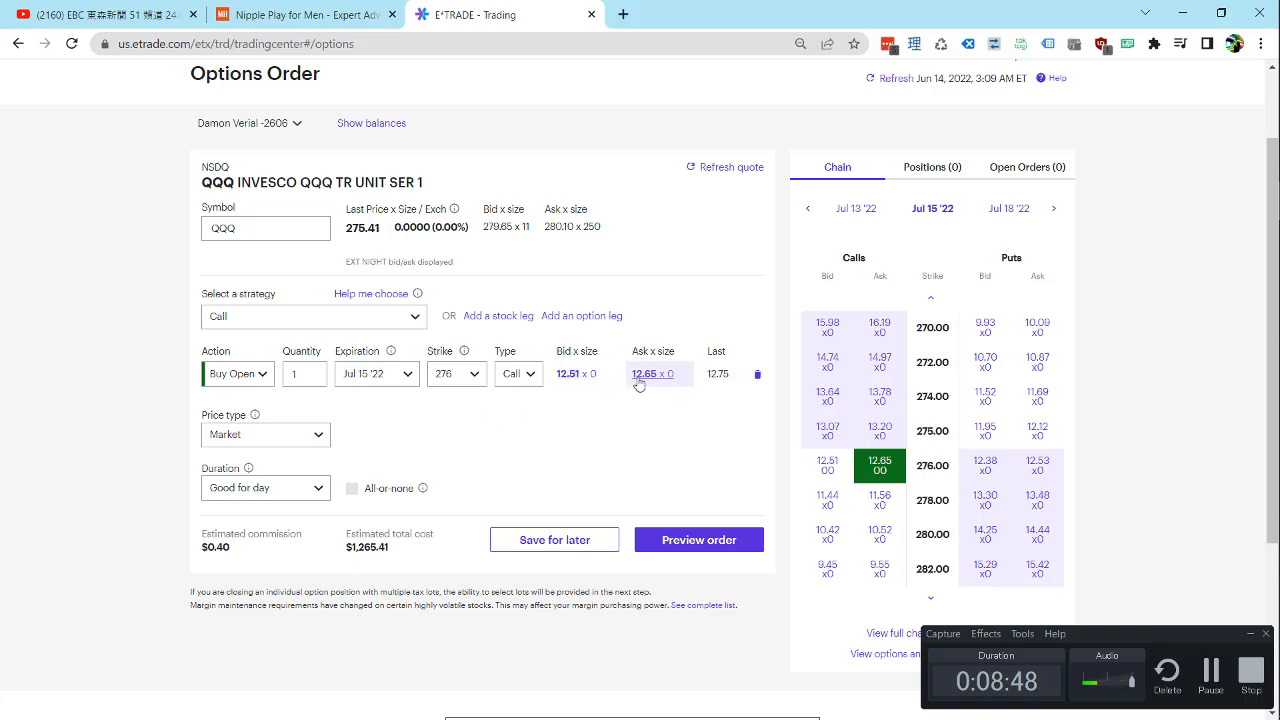
left_click(392, 378)
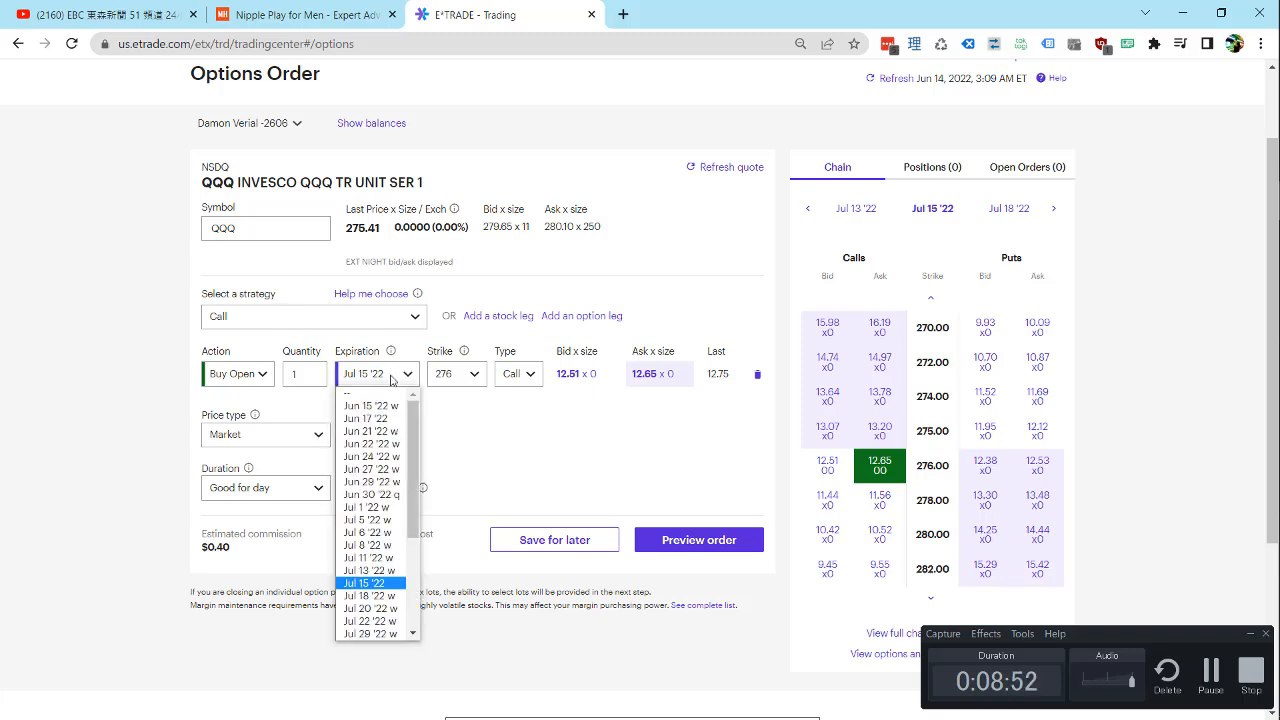
left_click(396, 432)
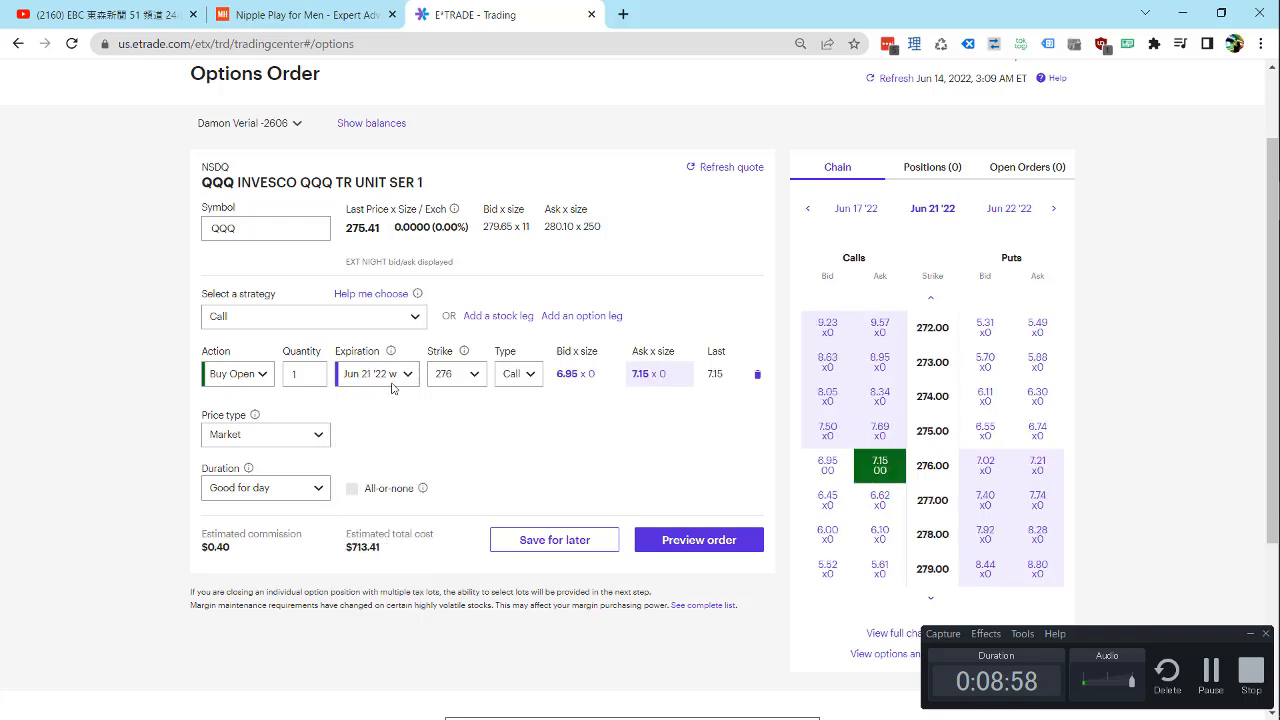
left_click(392, 388)
left_click(389, 406)
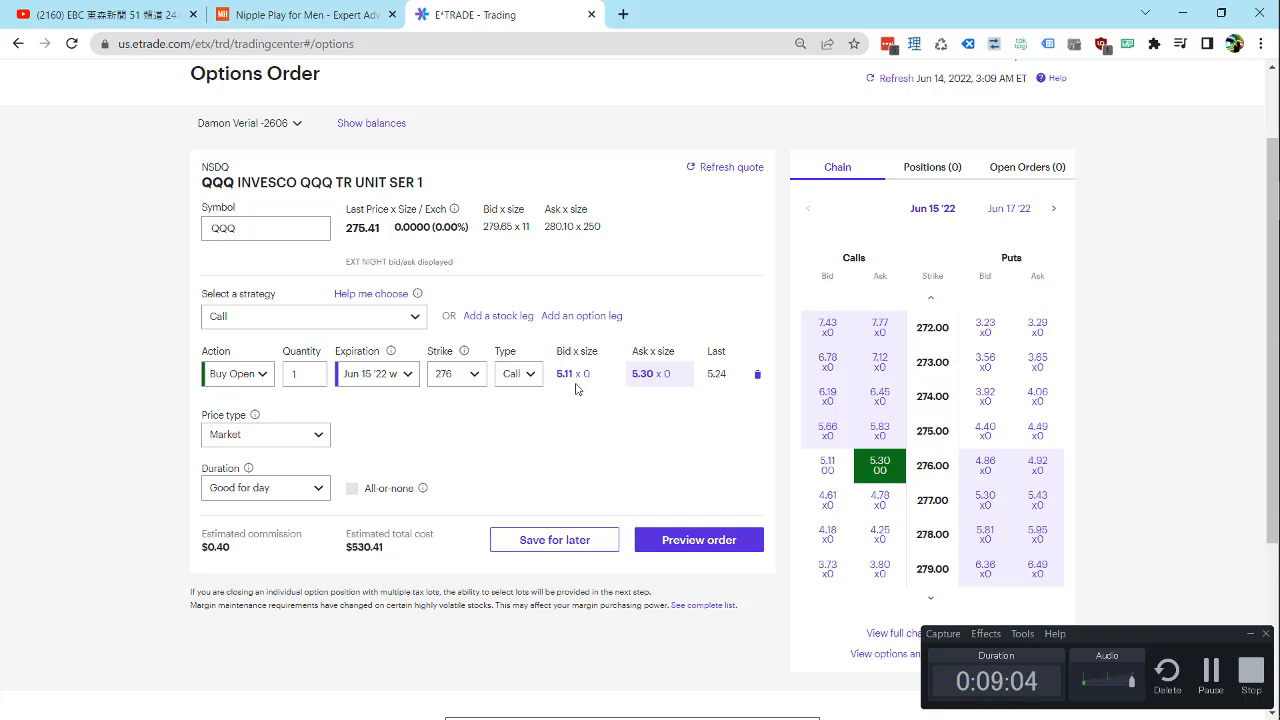
Select 276 as the strike of the Jun 15 '22 QQQ call leg.
left_click(390, 378)
left_click(390, 378)
left_click(464, 380)
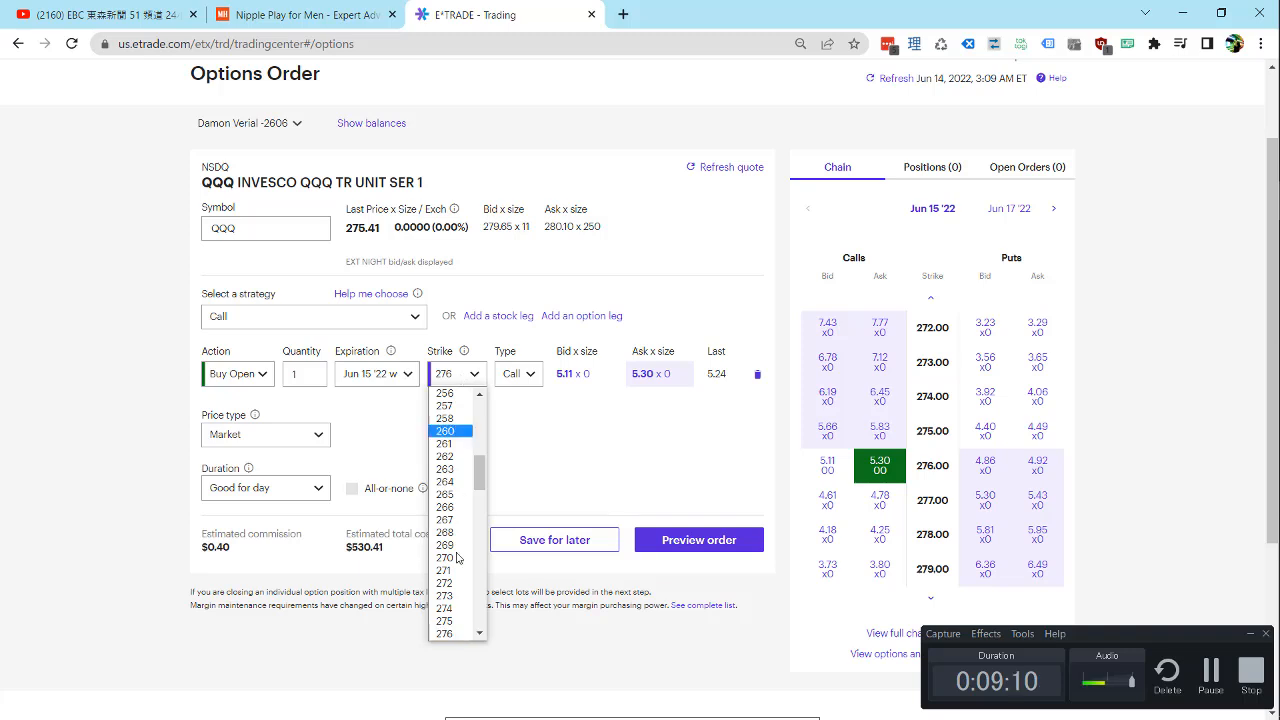
left_click(460, 634)
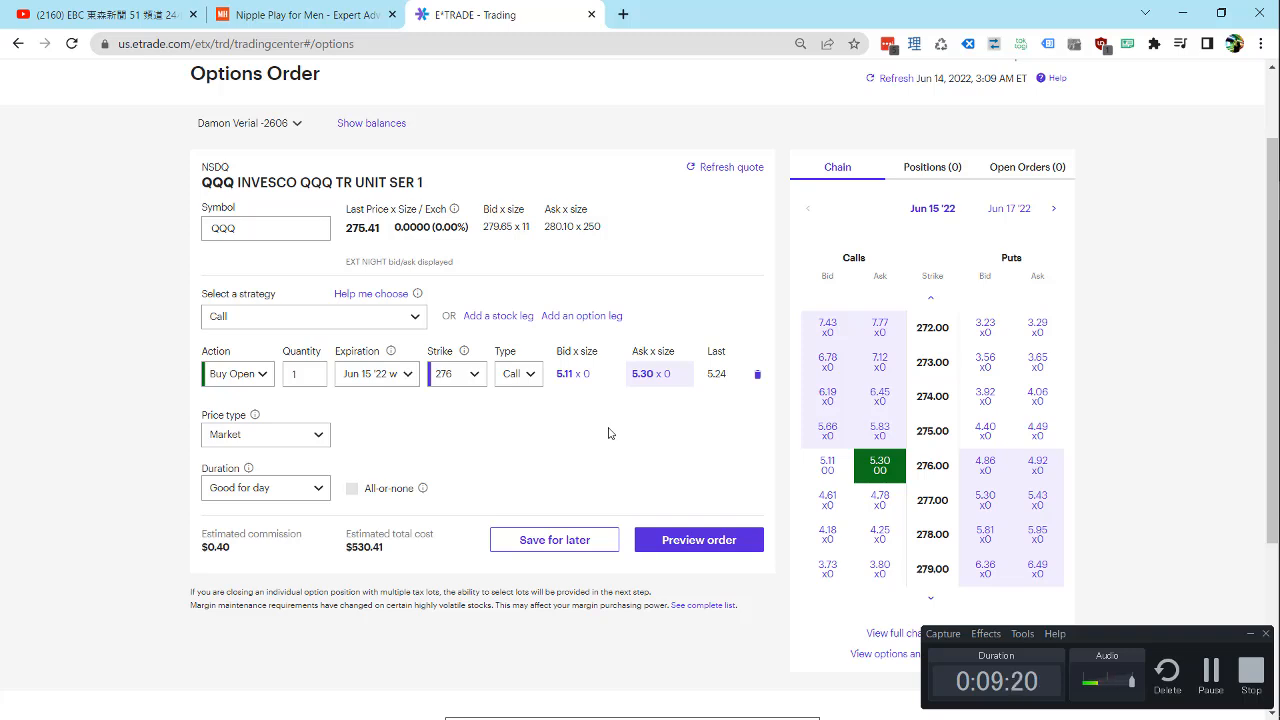
Try the Limit price type on the QQQ call order, and return it to Market.
left_click(285, 438)
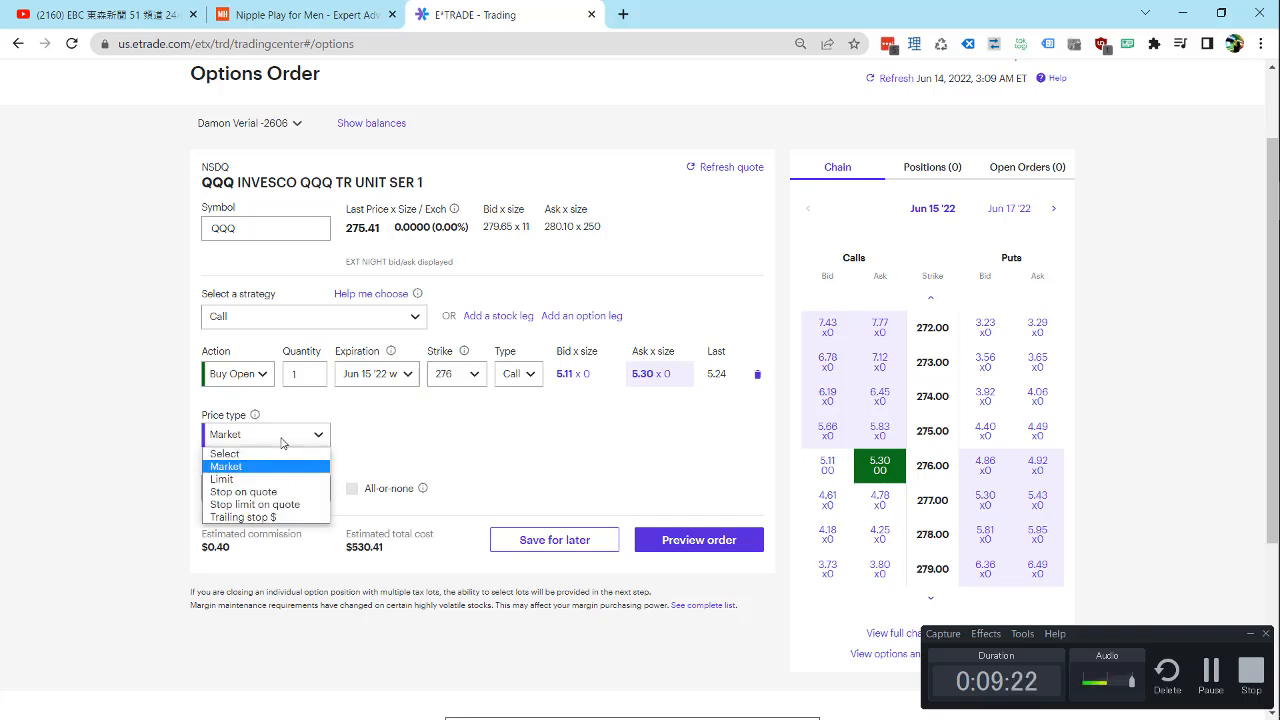
left_click(262, 479)
double_click(394, 439)
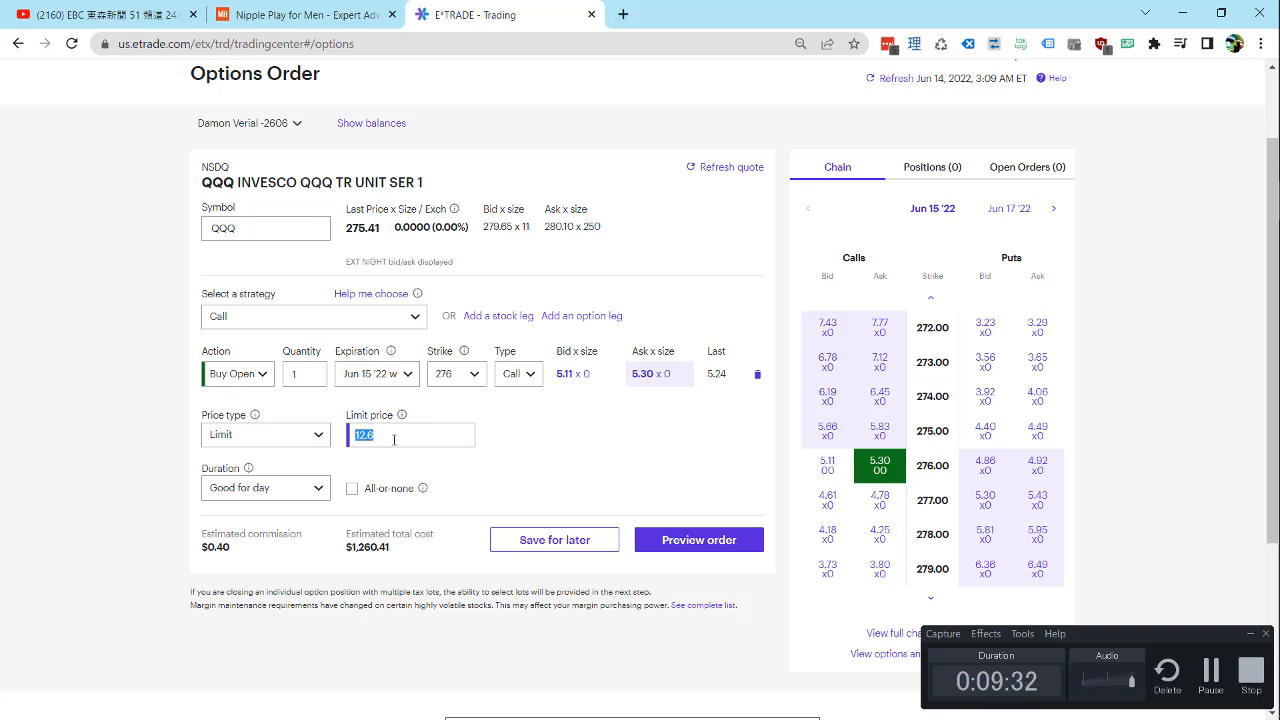
left_click(276, 440)
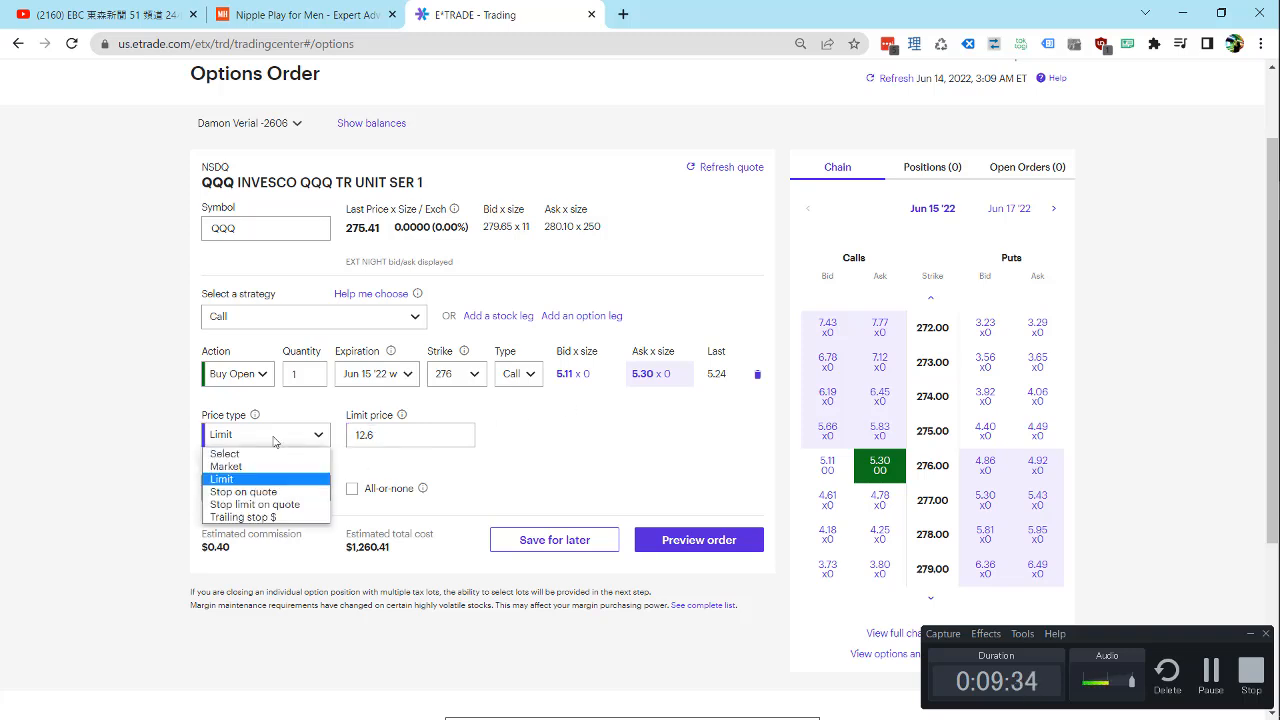
left_click(252, 467)
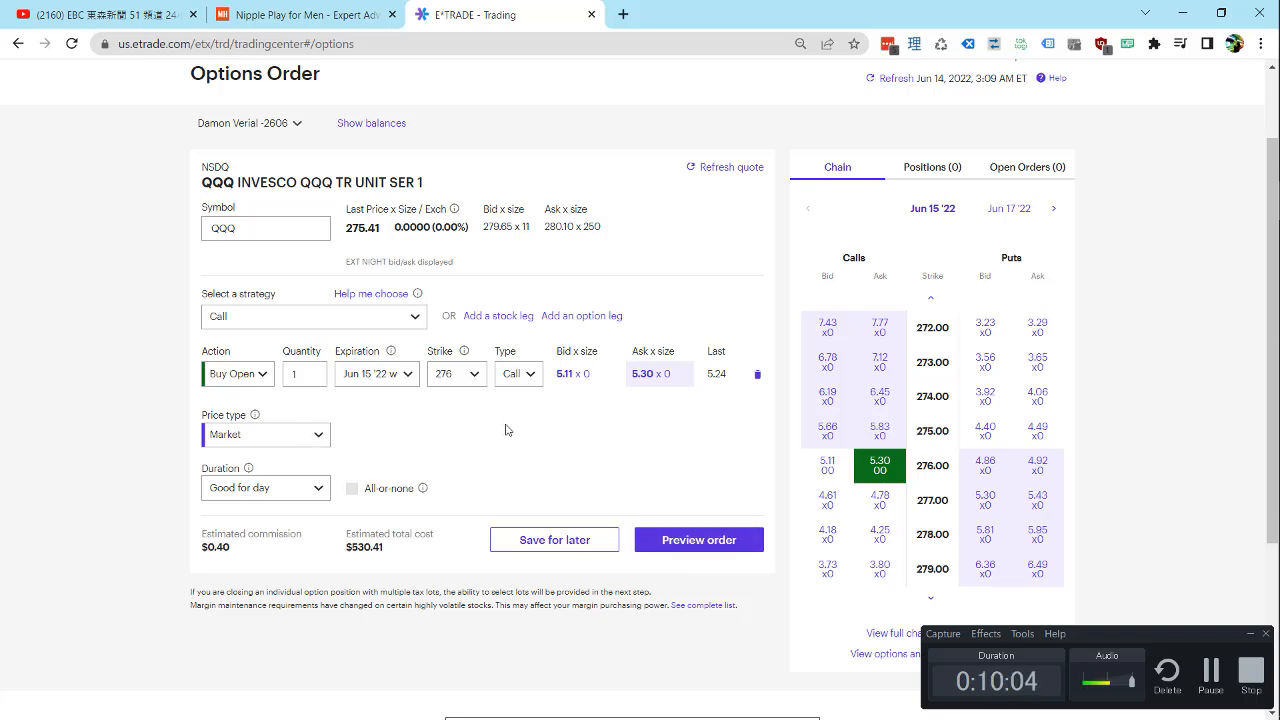
Switch the QQQ order's price type to Limit once more, and set it back to Market.
left_click(320, 441)
left_click(300, 479)
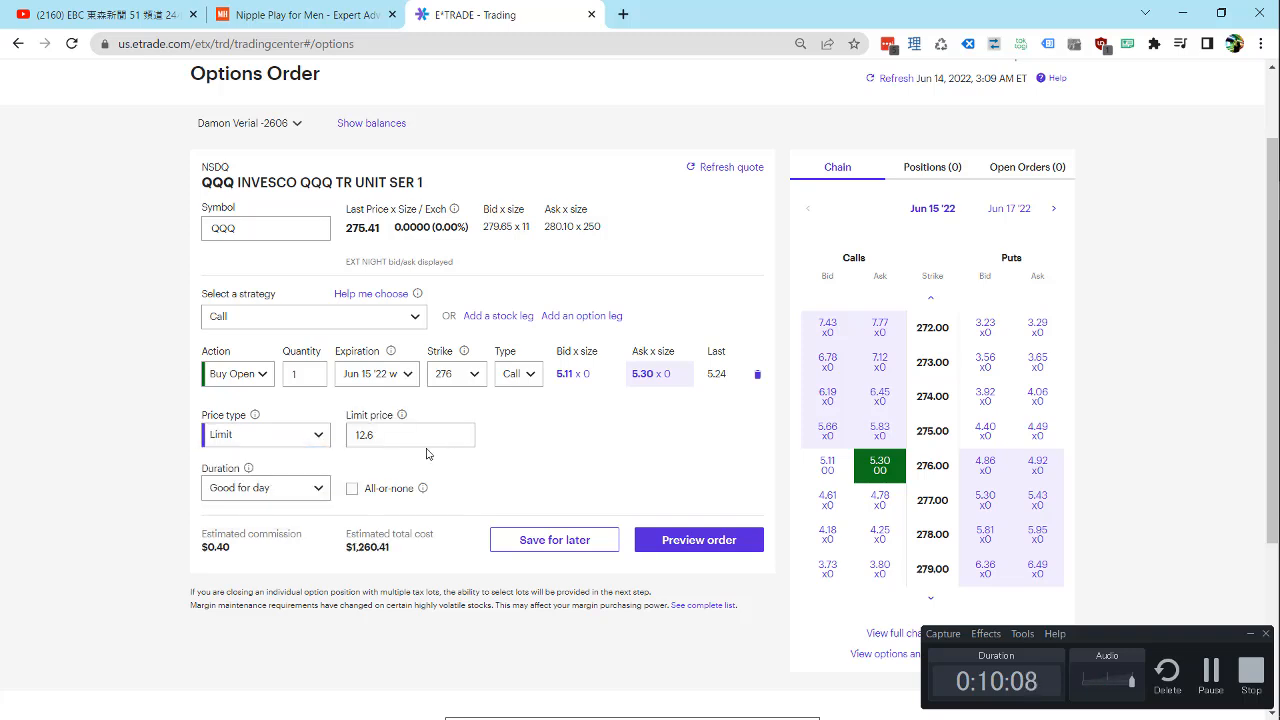
left_click(316, 436)
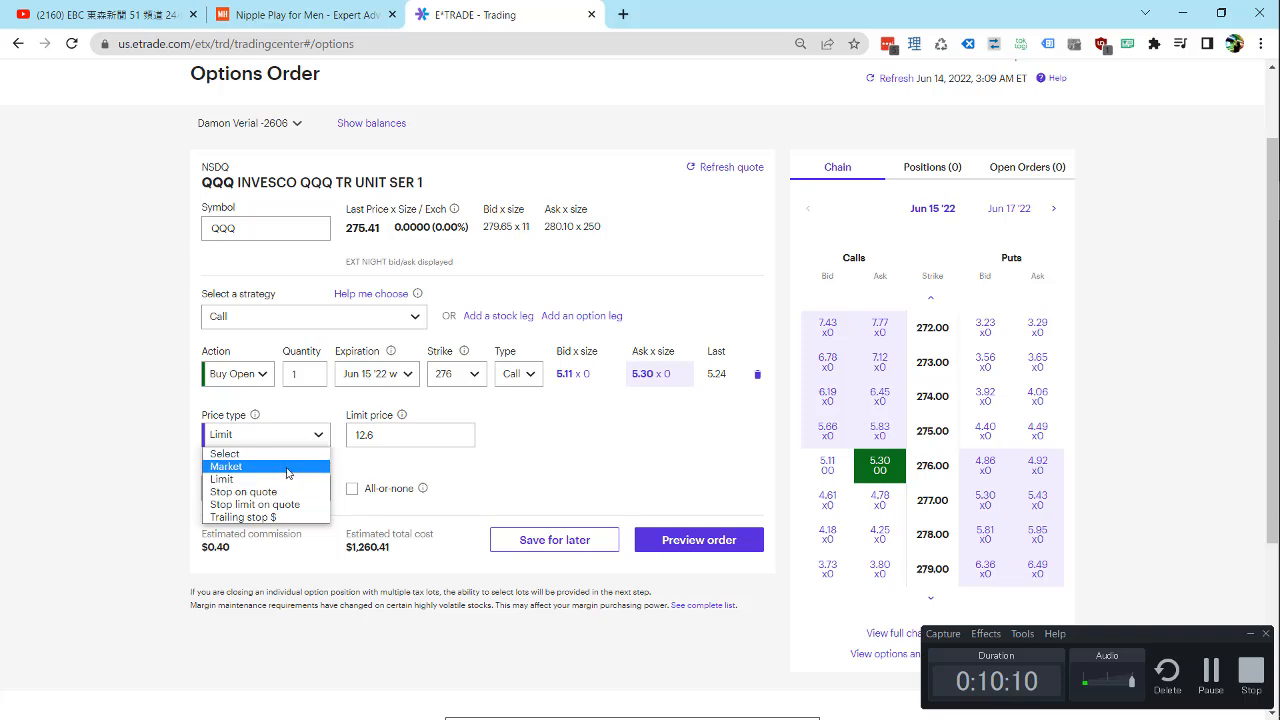
left_click(255, 466)
Reselect Buy Open as the QQQ call leg's action and change the order's price type to Limit.
double_click(256, 228)
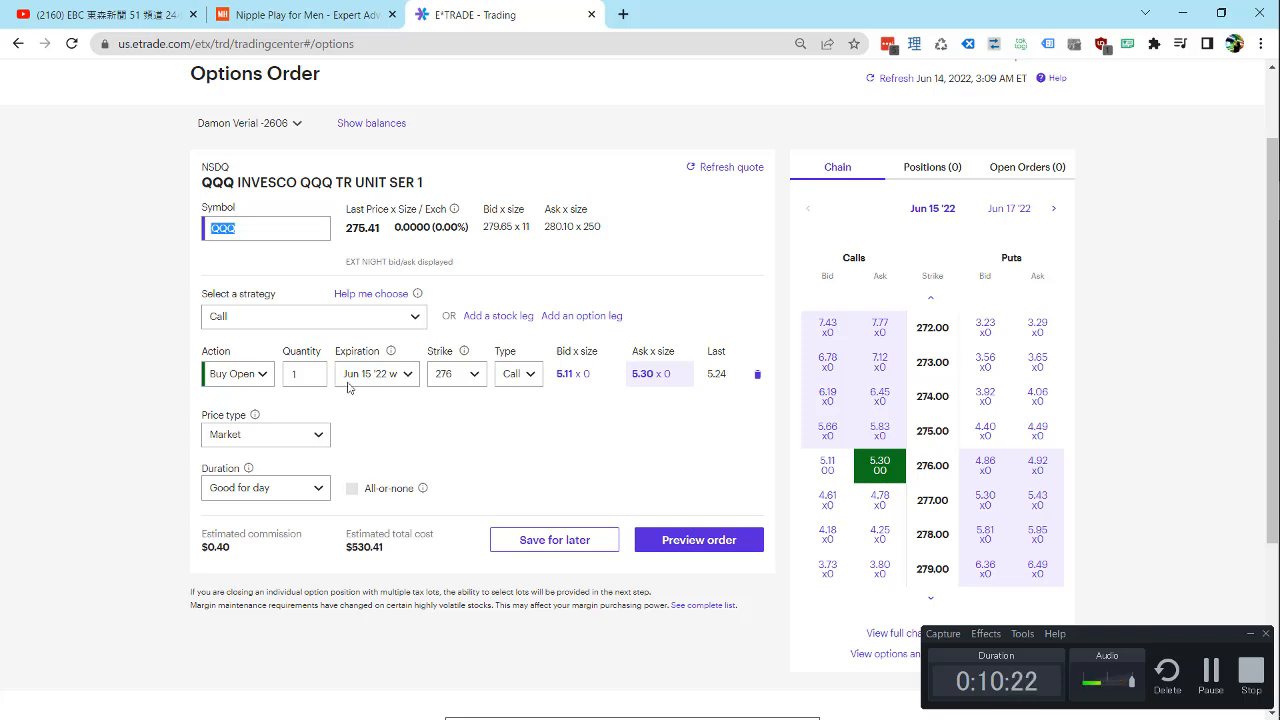
left_click(242, 376)
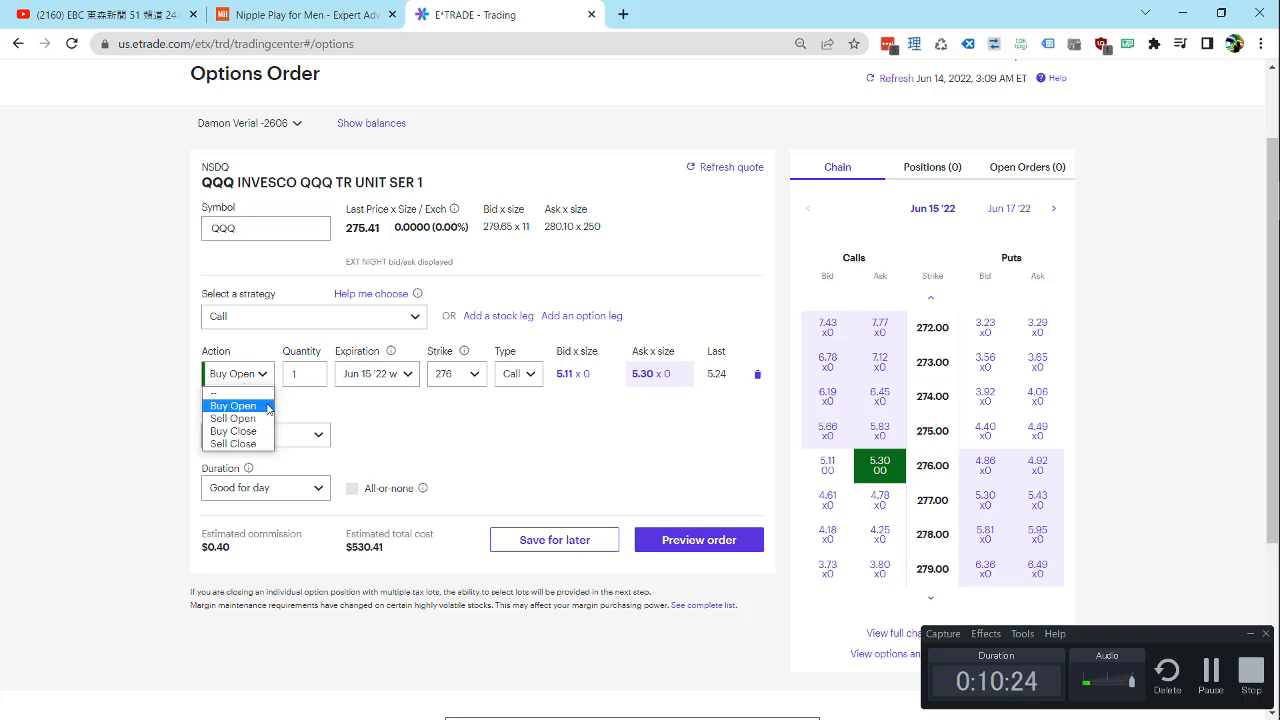
left_click(256, 406)
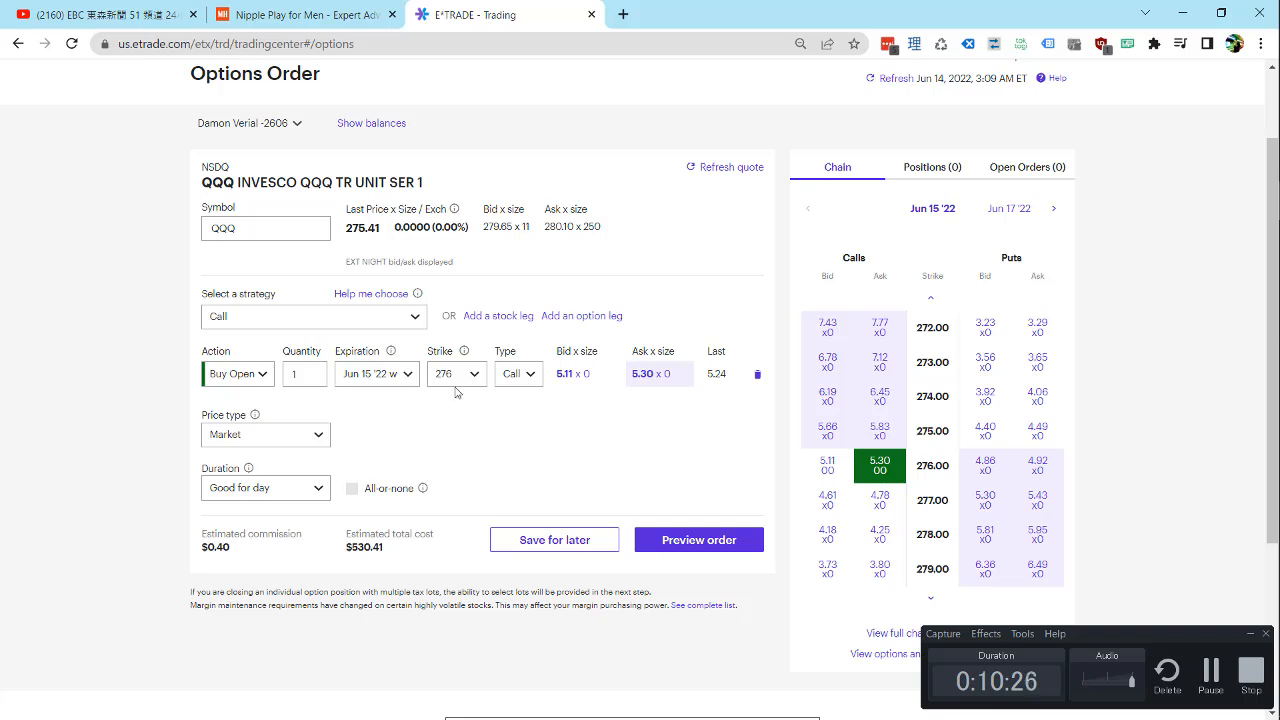
left_click(247, 374)
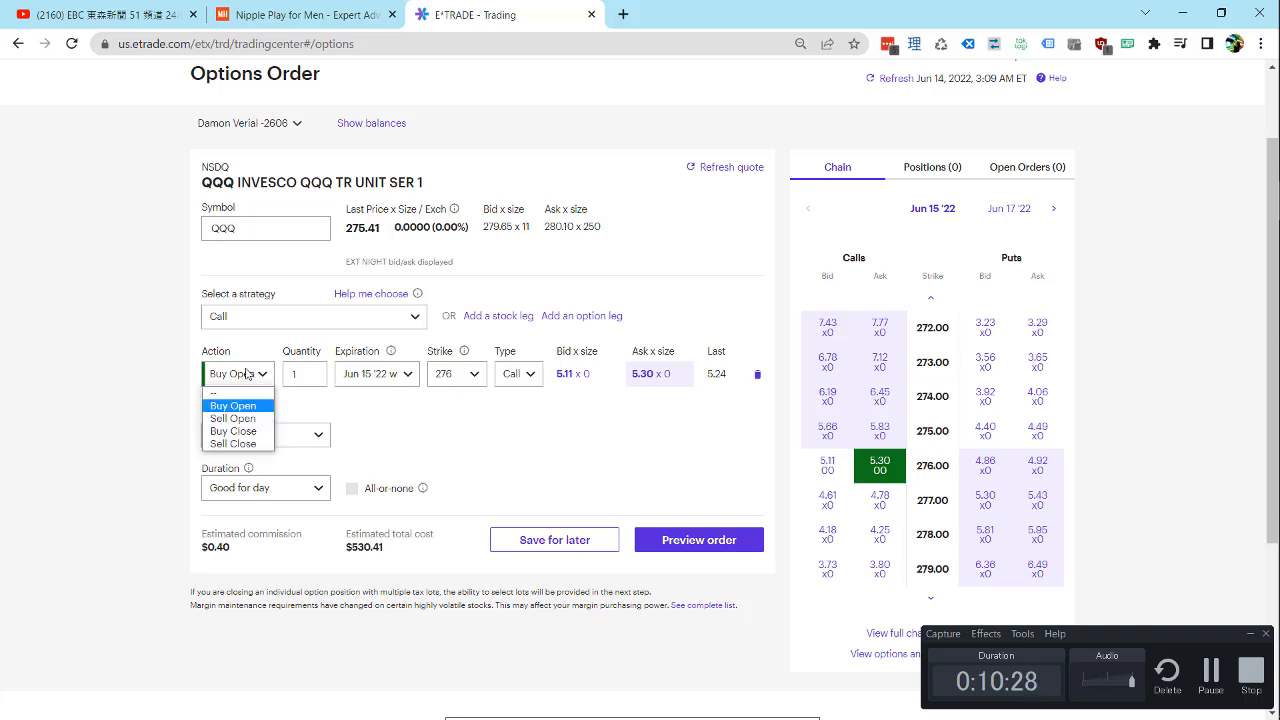
left_click(248, 372)
left_click(287, 440)
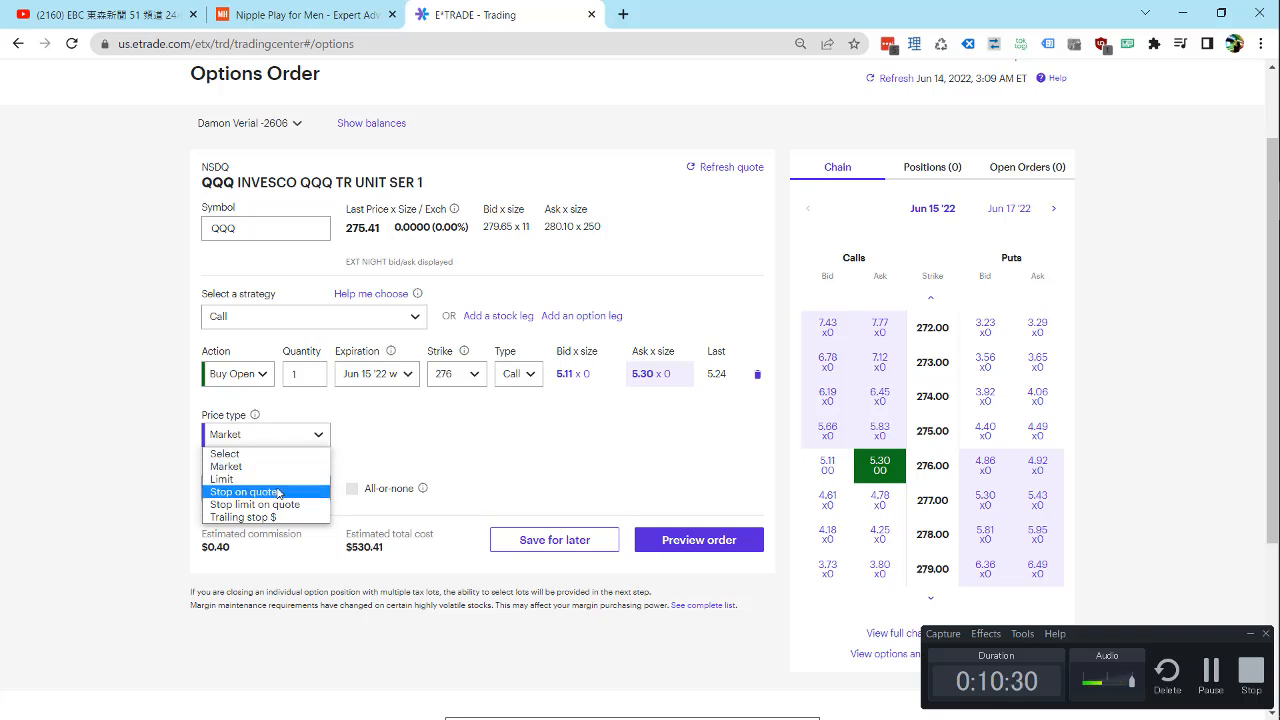
left_click(314, 481)
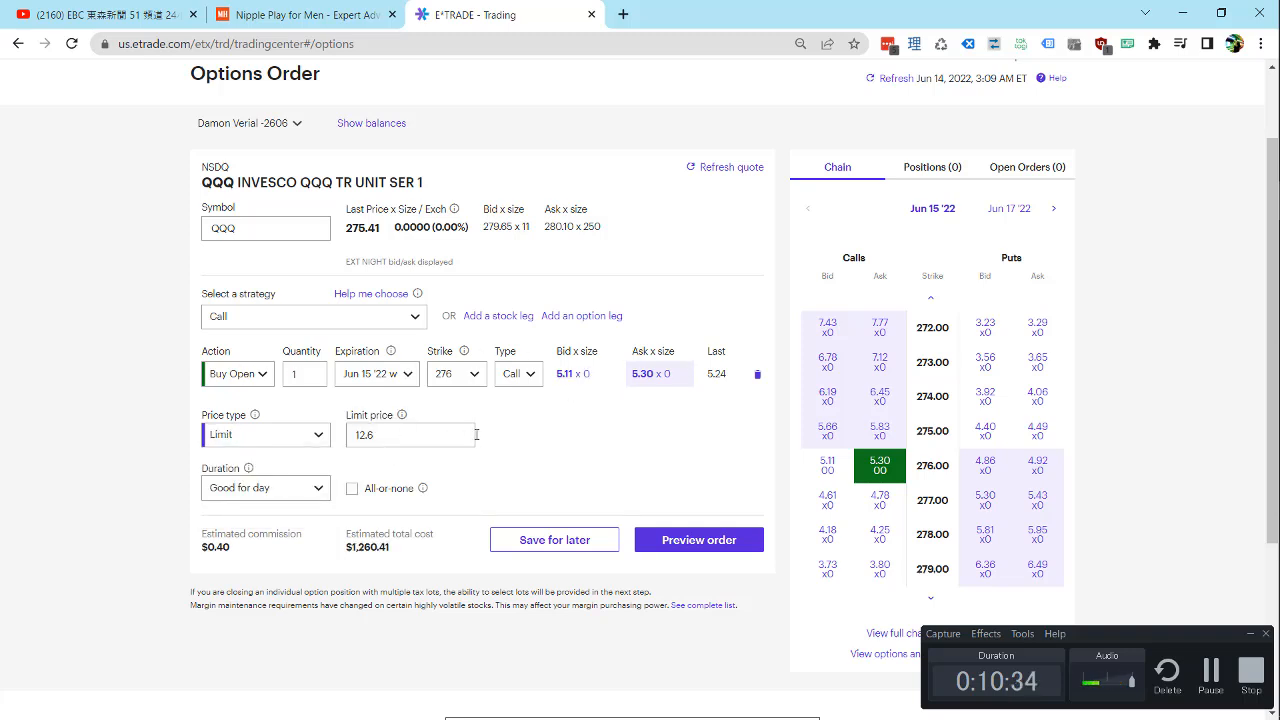
left_click(430, 441)
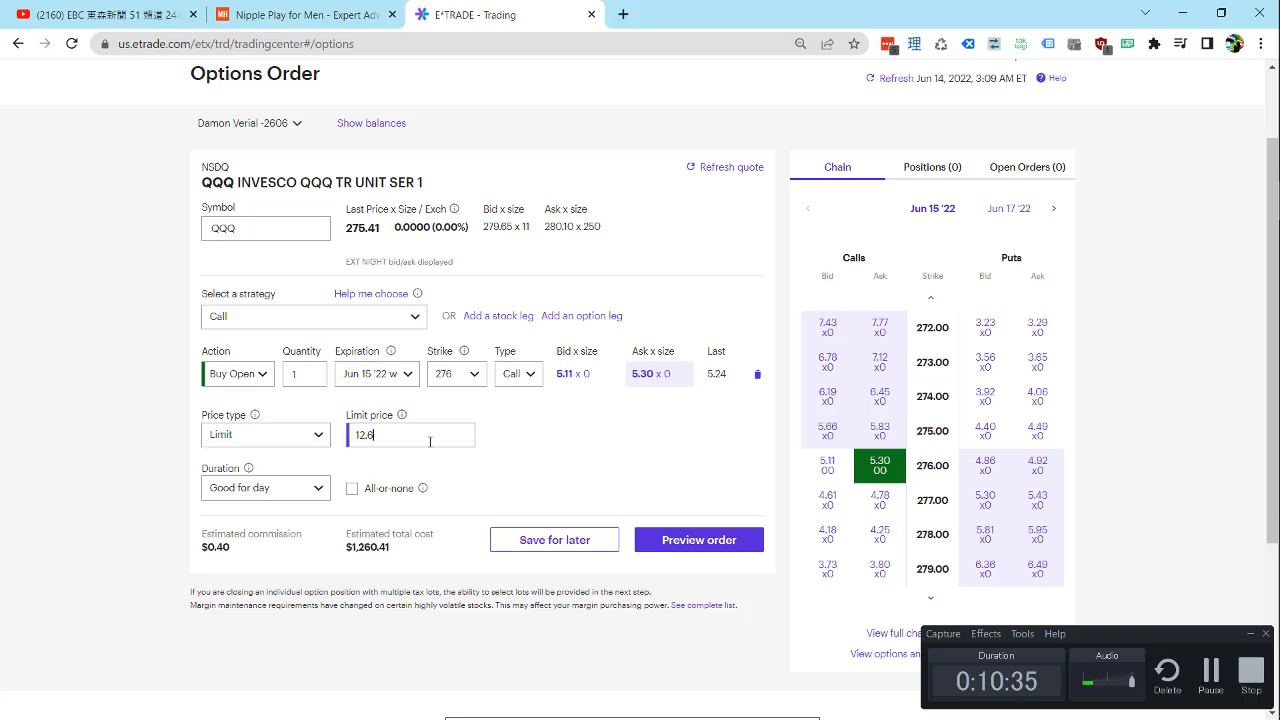
Load the symbol EPAC into the options order and choose the Call strategy.
left_click(231, 238)
type("epac")
key("Return")
left_click(271, 304)
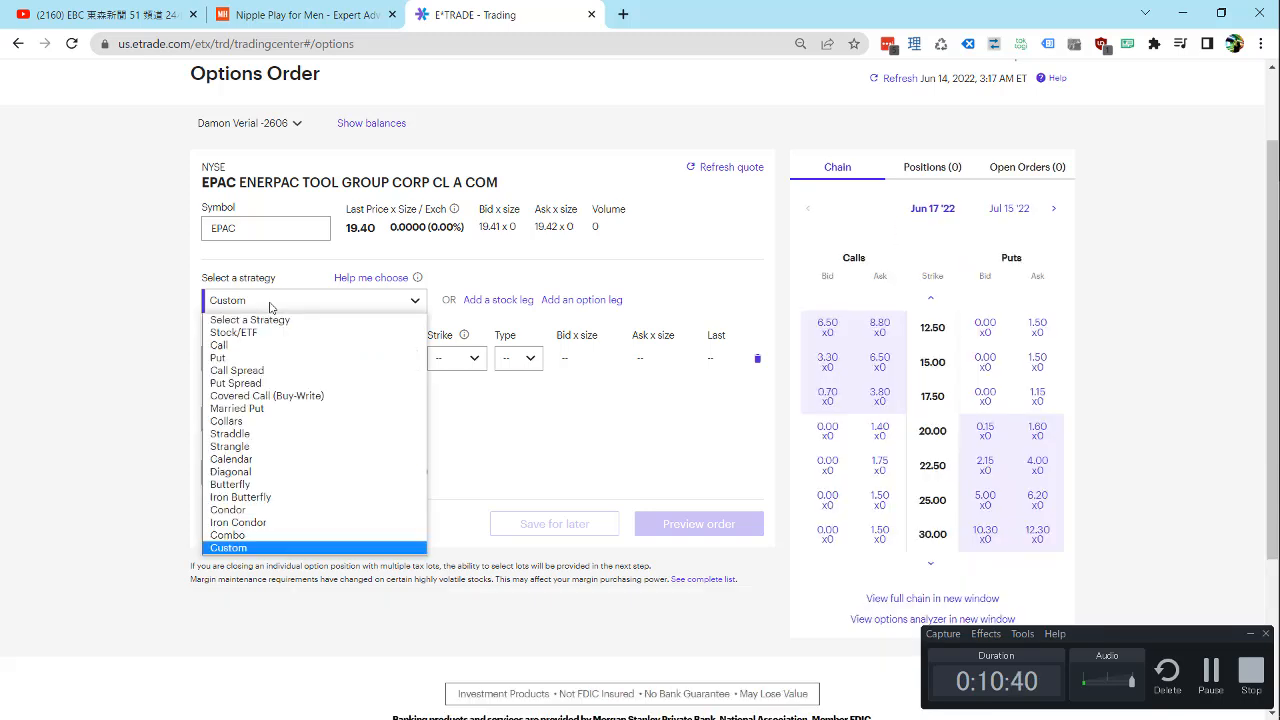
left_click(256, 343)
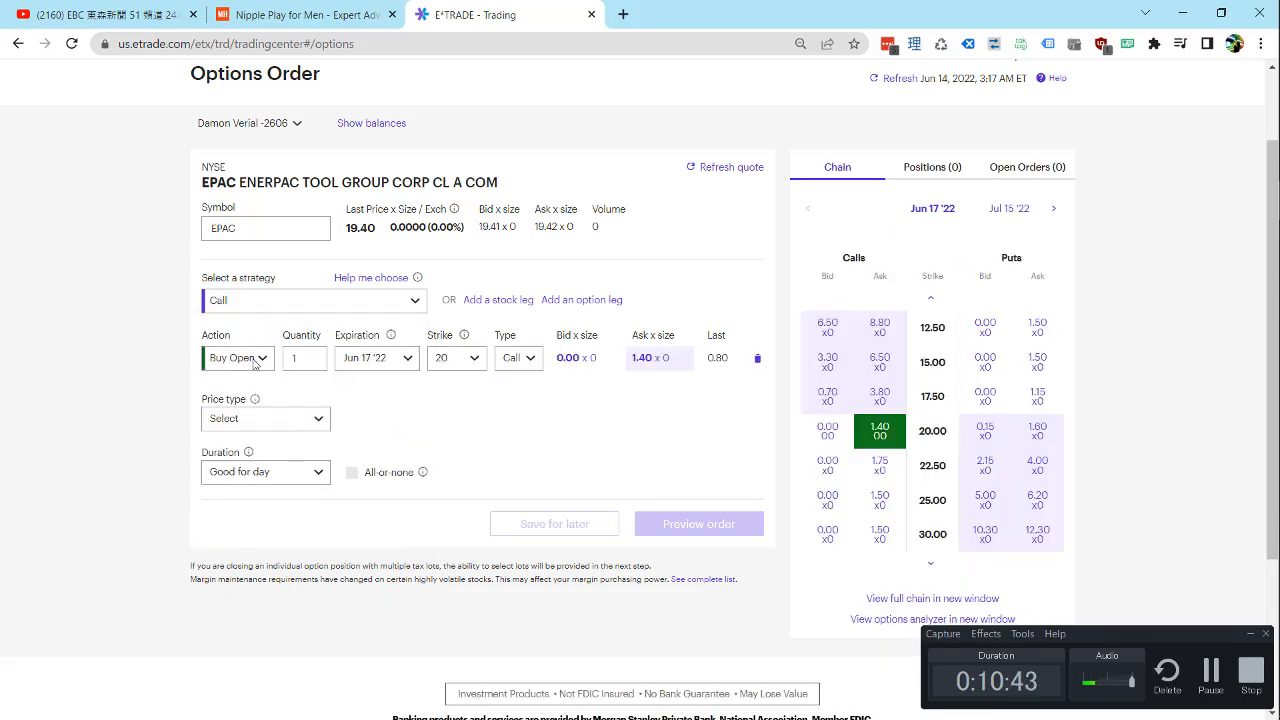
Set the EPAC call leg's expiration to Aug 19 '22 and its strike to 17.5.
left_click(378, 362)
left_click(392, 417)
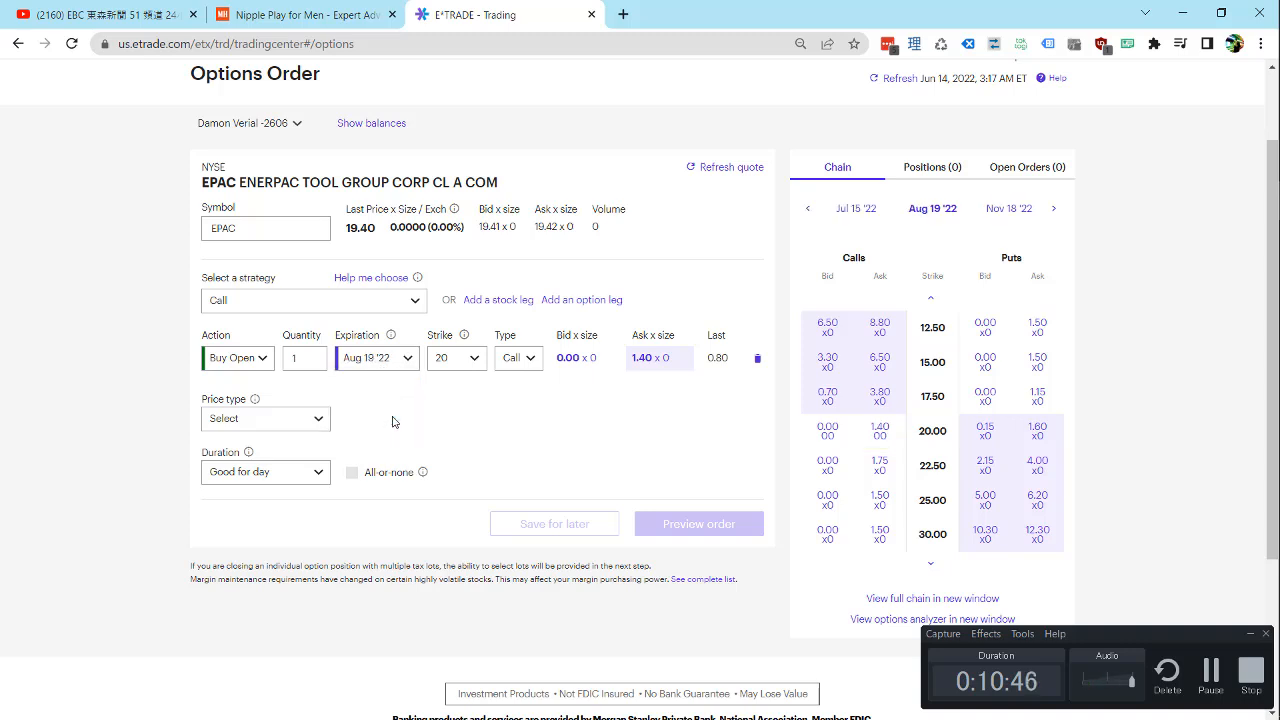
left_click(462, 360)
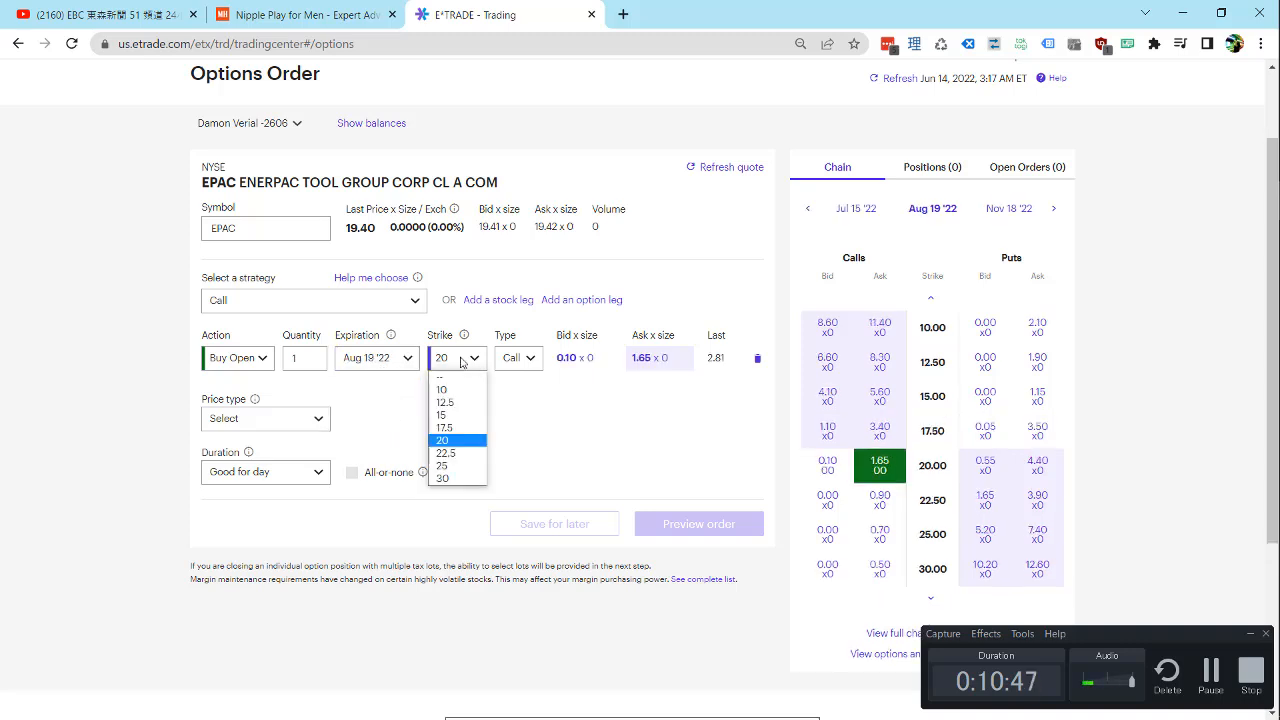
left_click(447, 428)
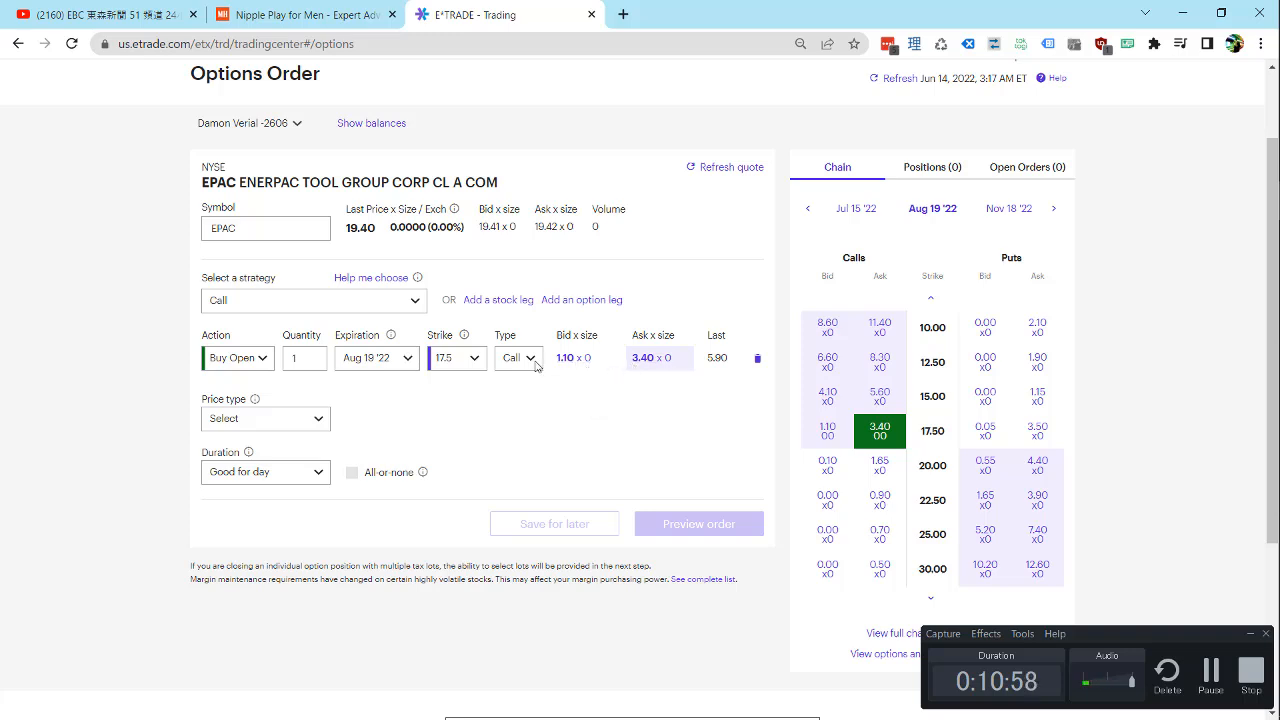
Try the Market price type on the EPAC order, and switch it to Limit with a limit price of 2.10.
left_click(294, 420)
left_click(266, 450)
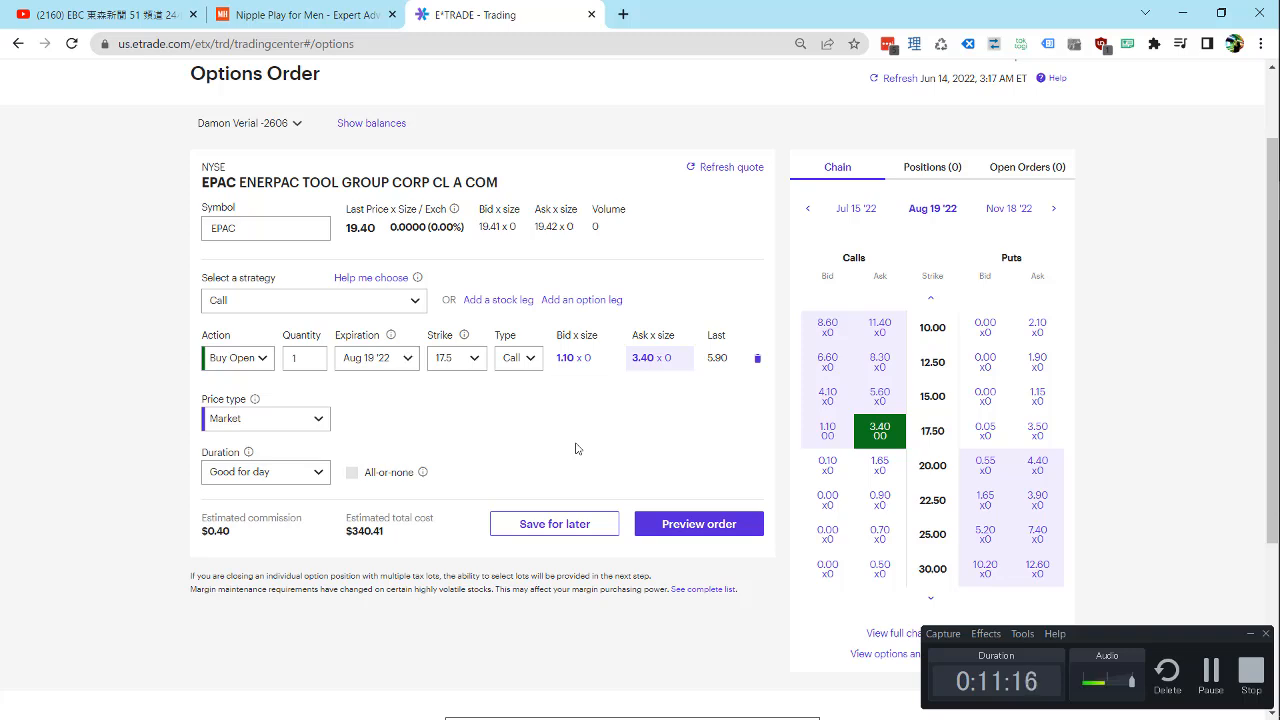
left_click(288, 429)
left_click(250, 464)
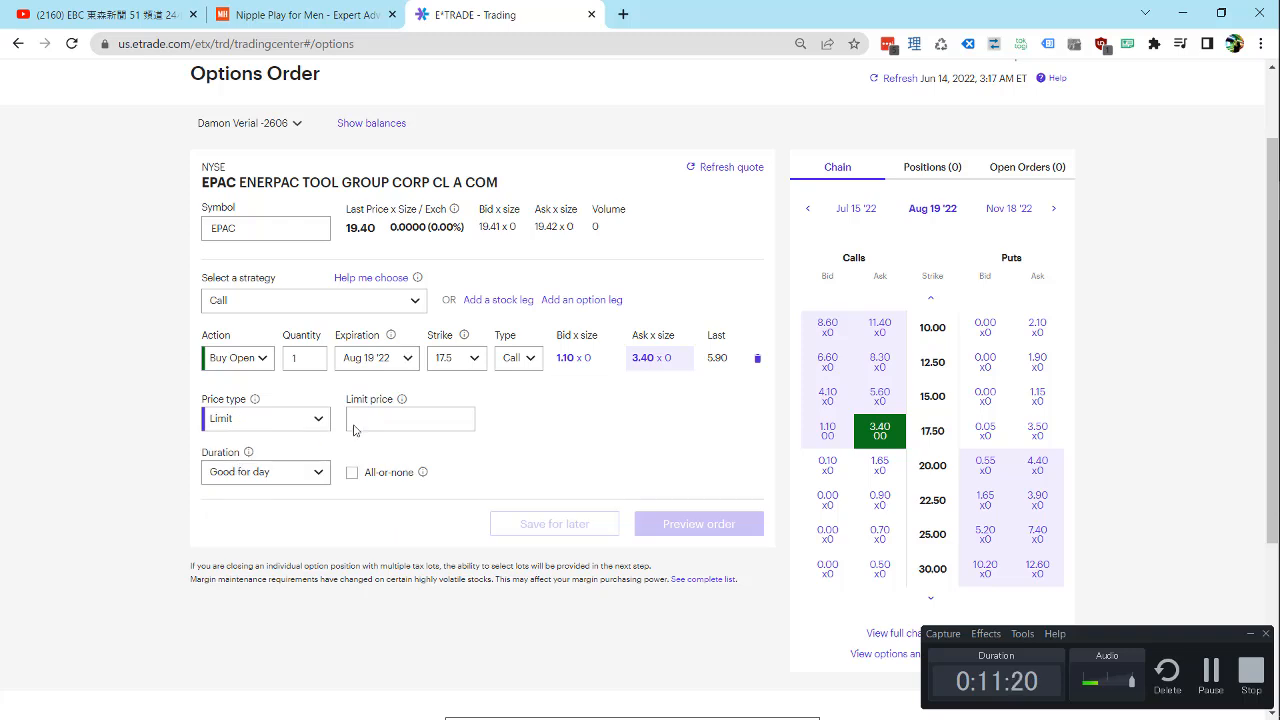
left_click(356, 419)
type("2.")
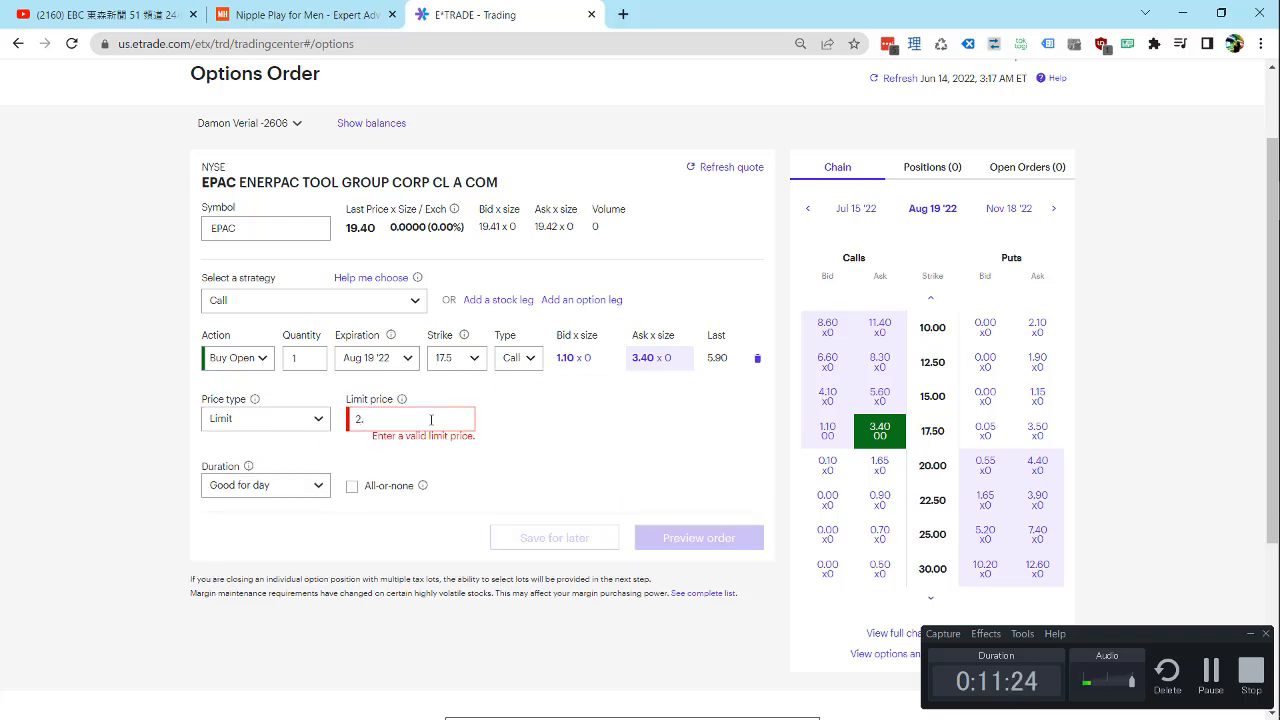
type("10")
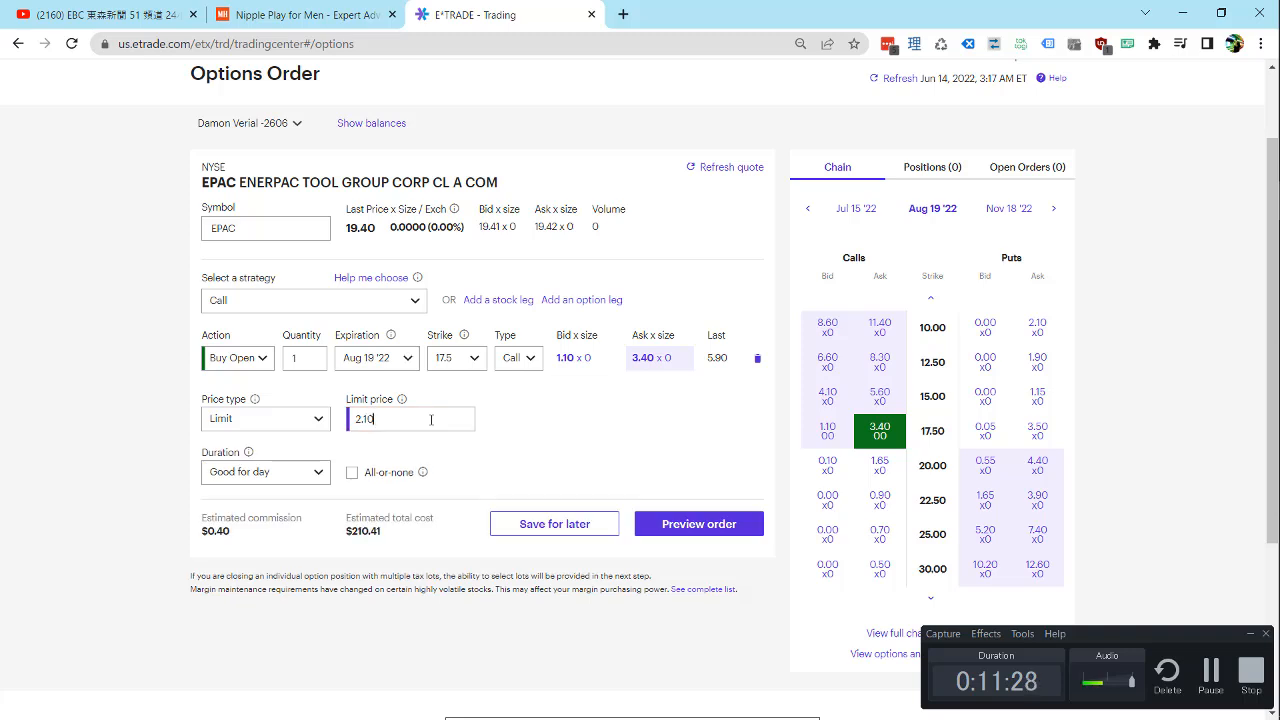
Change the EPAC order's limit price to 2.25.
key("BackSpace")
type("5")
key("BackSpace")
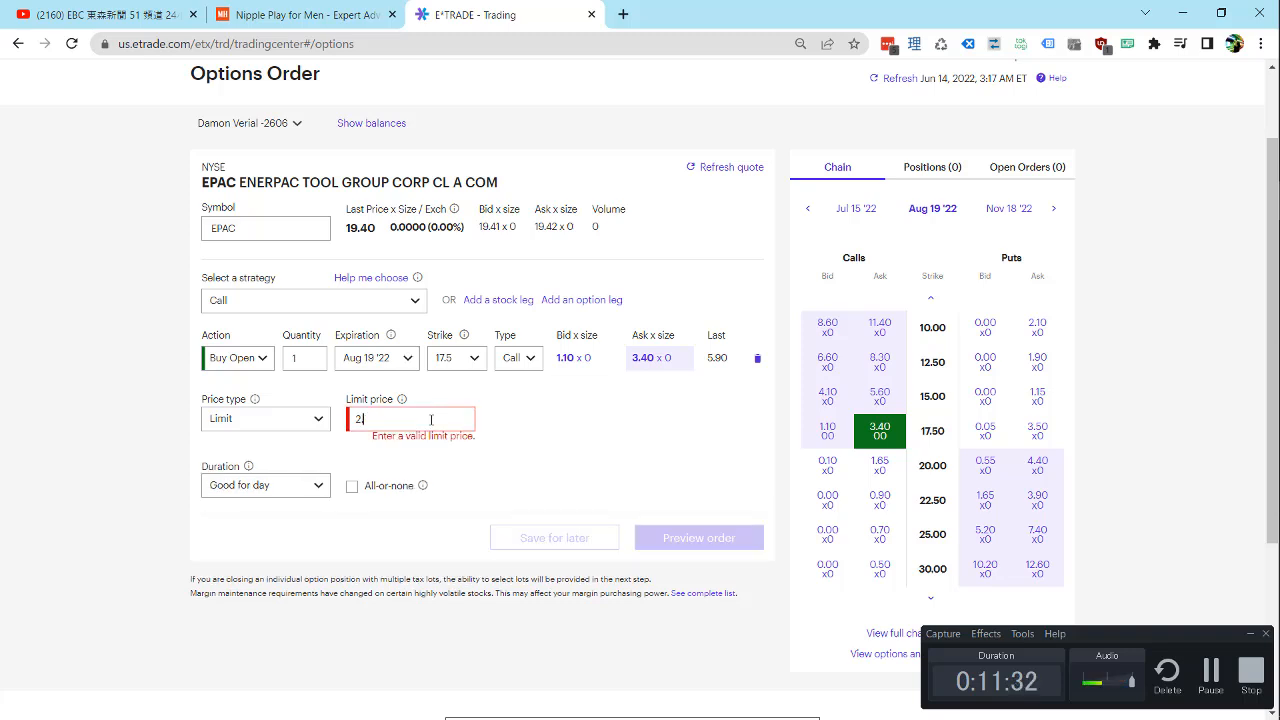
type("2.25")
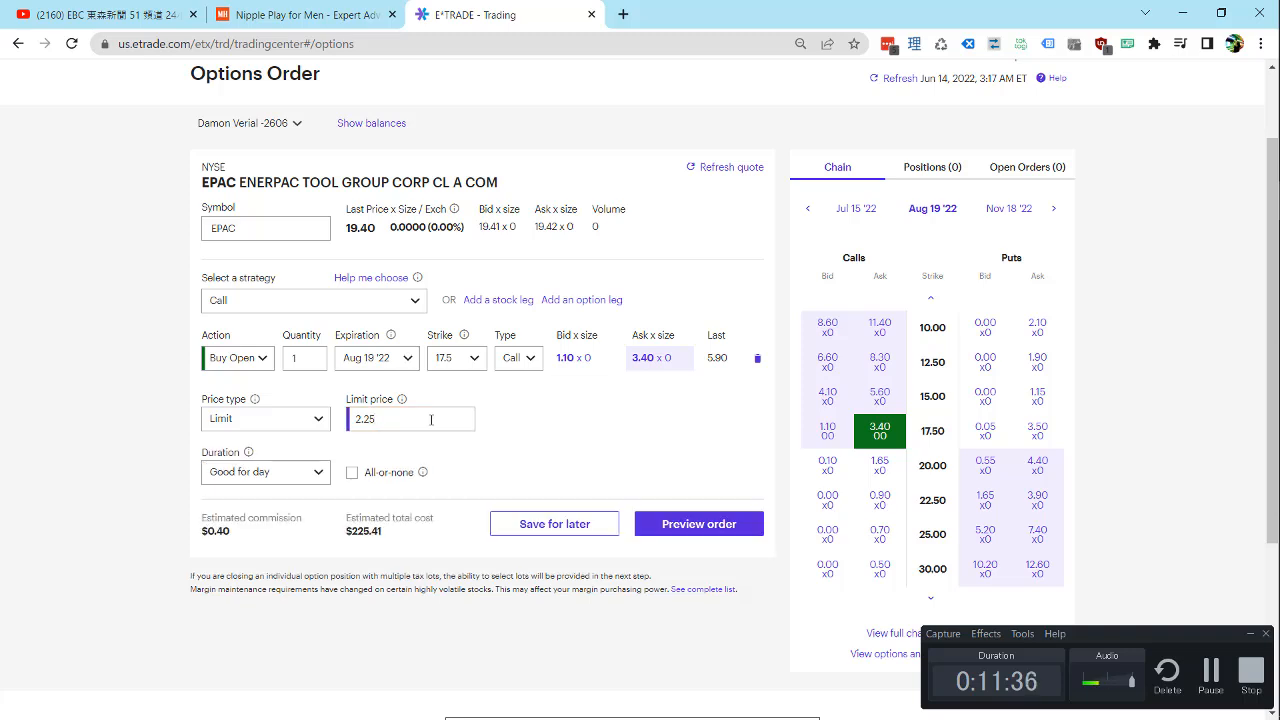
key("BackSpace")
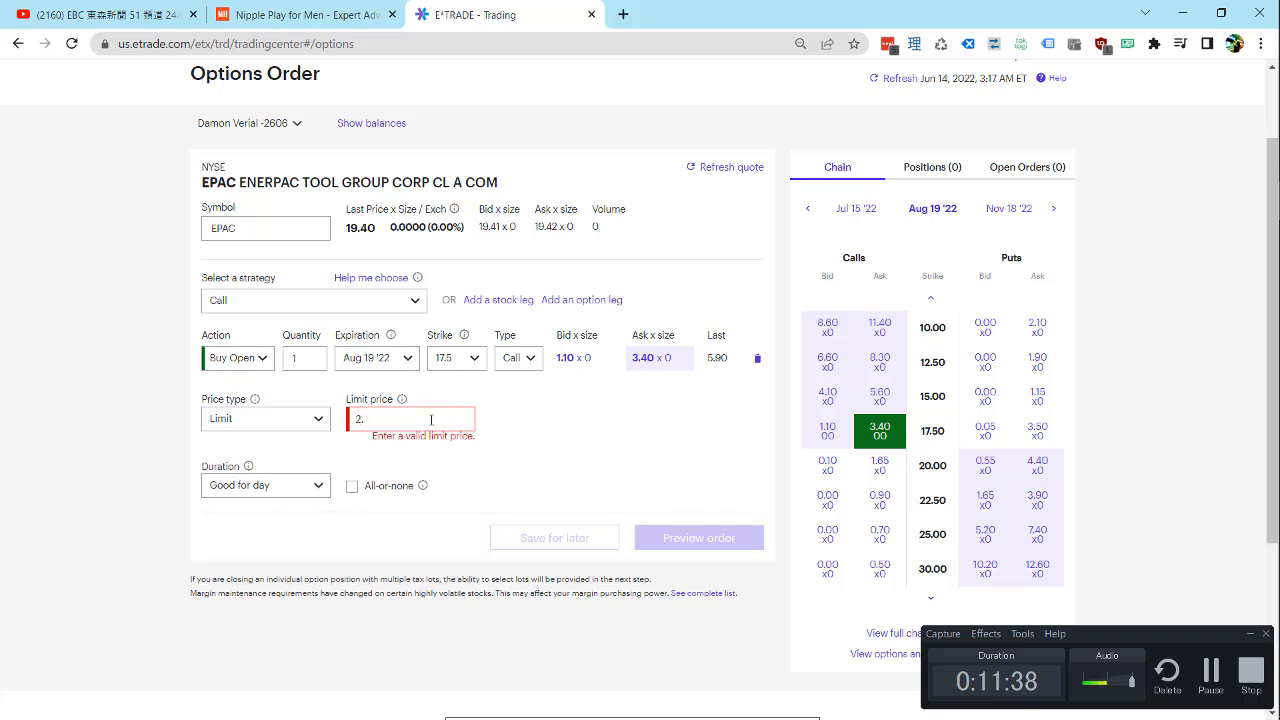
type("25")
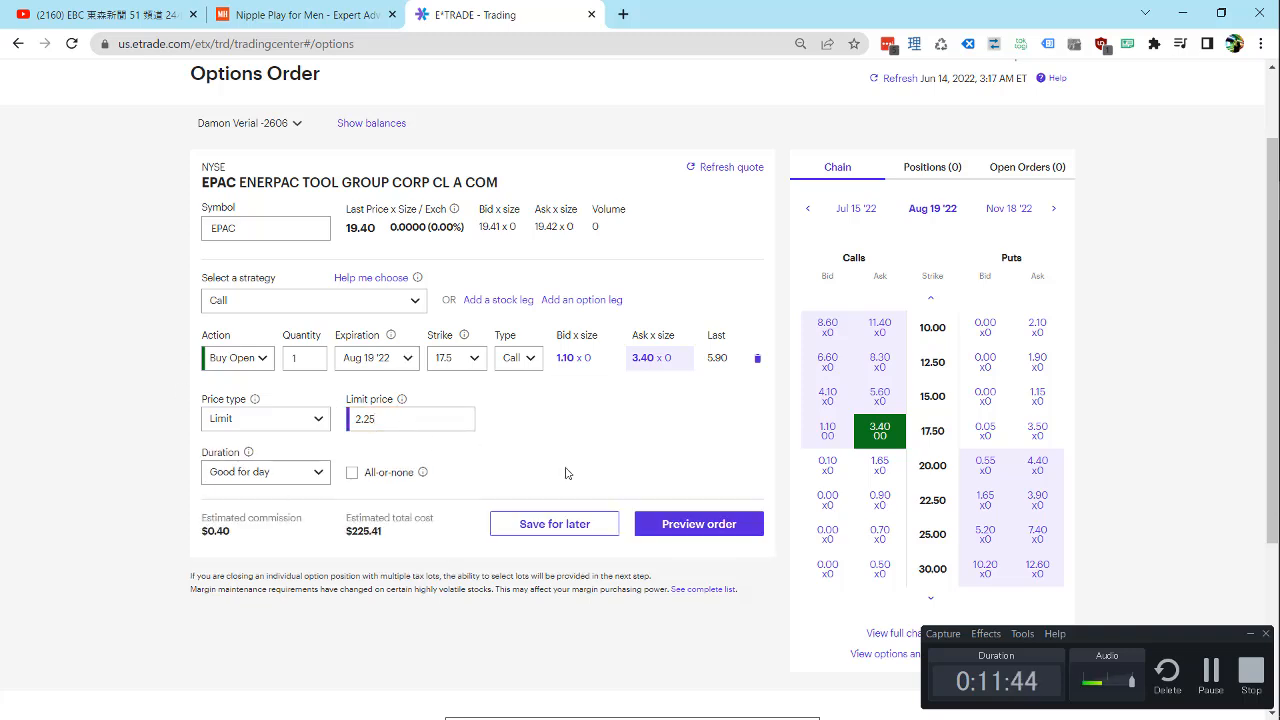
Review the EPAC order's limit price and the call leg's available actions, keeping Buy Open selected.
double_click(404, 423)
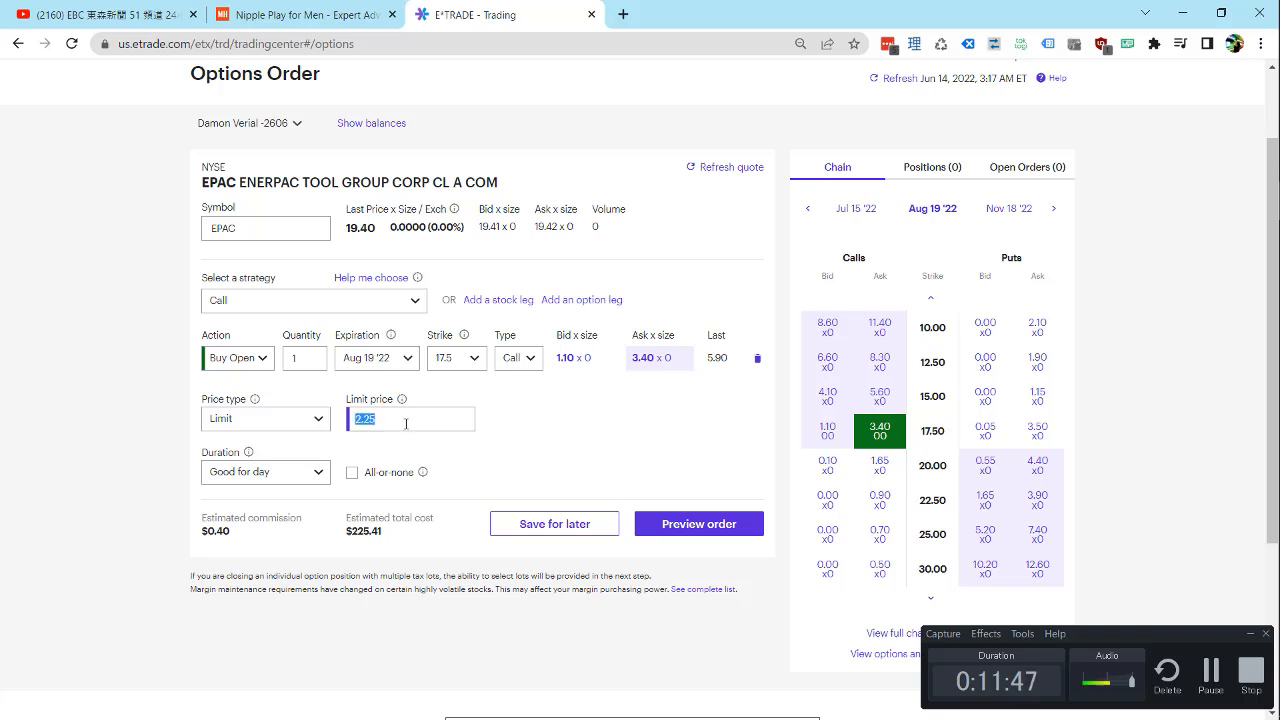
left_click(301, 419)
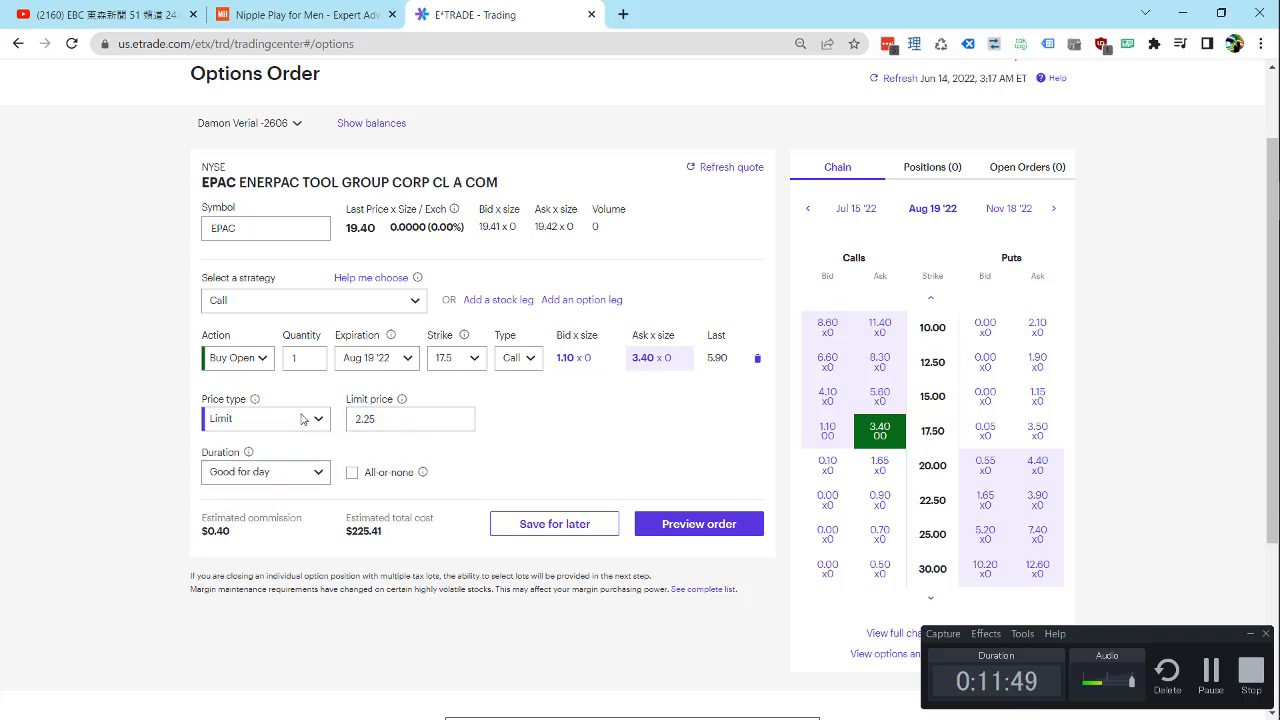
left_click(237, 357)
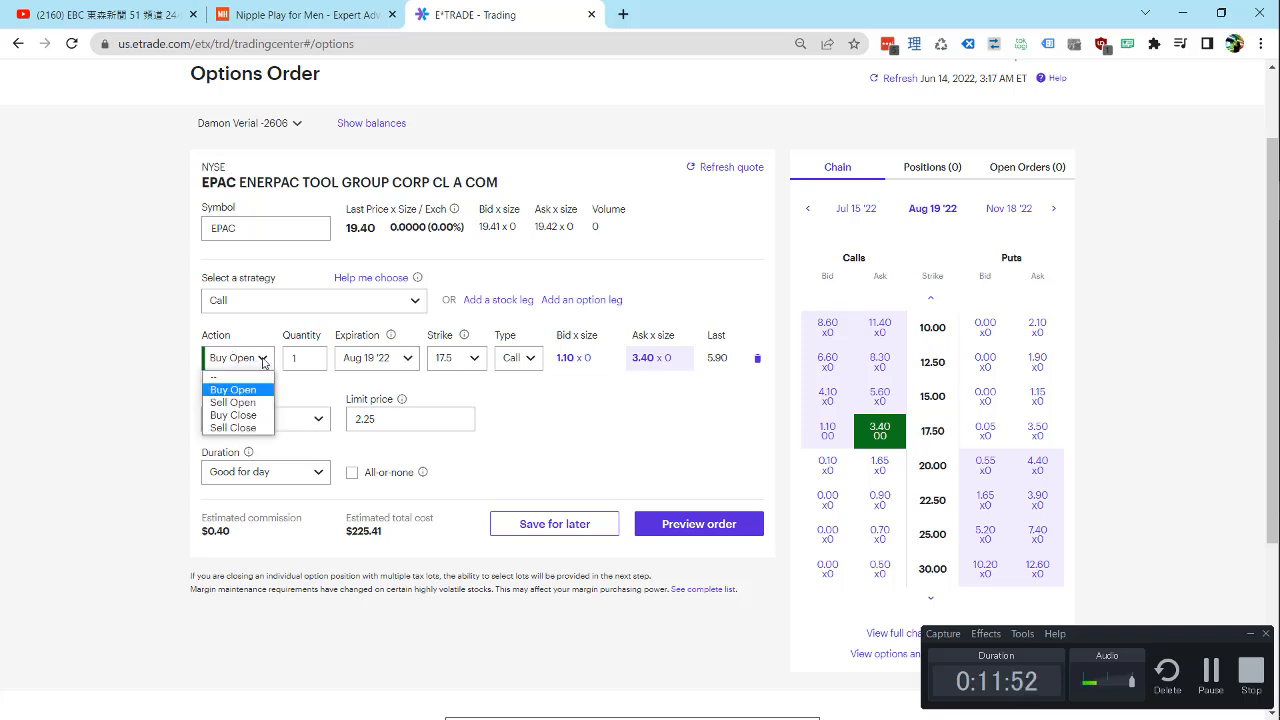
left_click(262, 360)
left_click(262, 358)
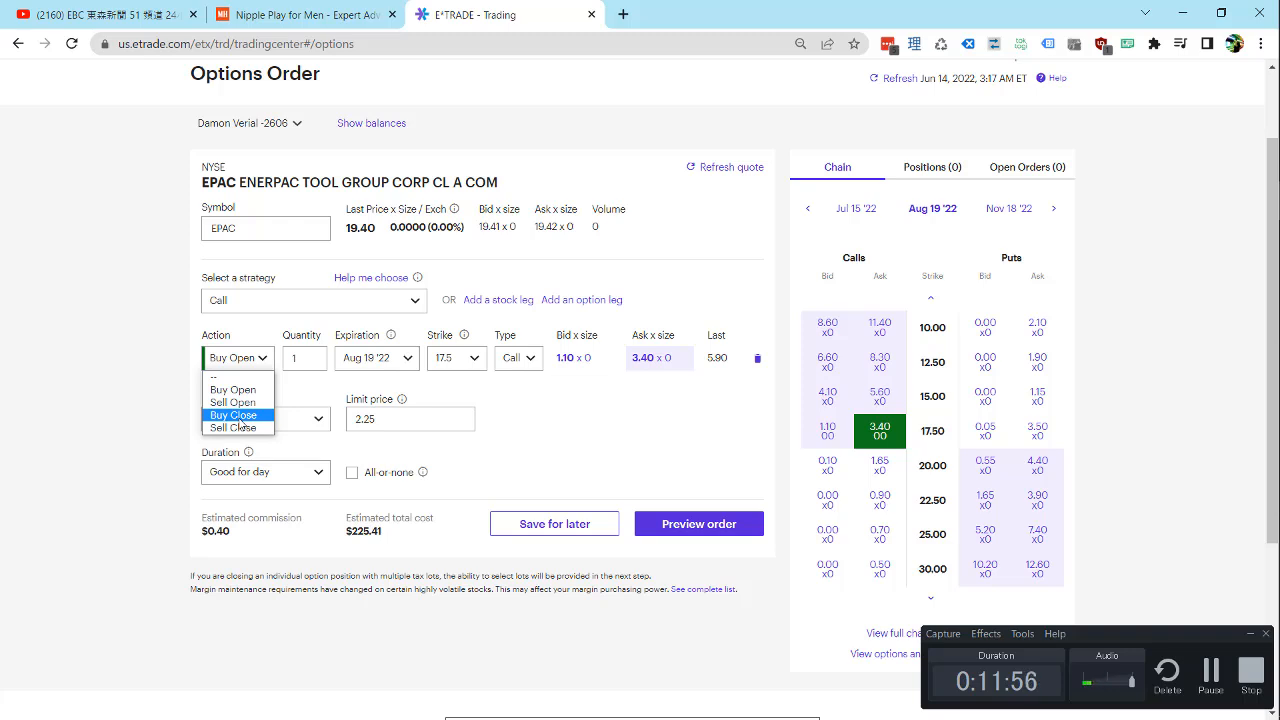
left_click(245, 392)
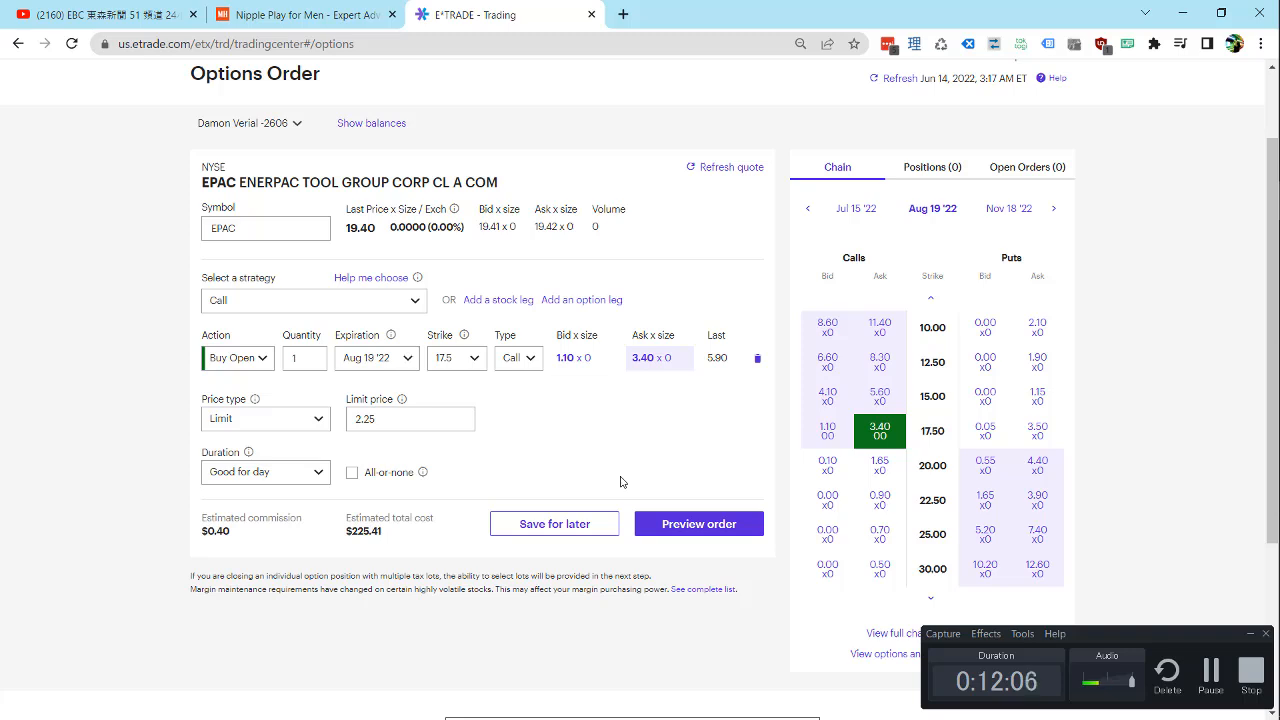
Try the Sell Close action on the EPAC call leg, and set it back to Buy Open.
left_click(262, 358)
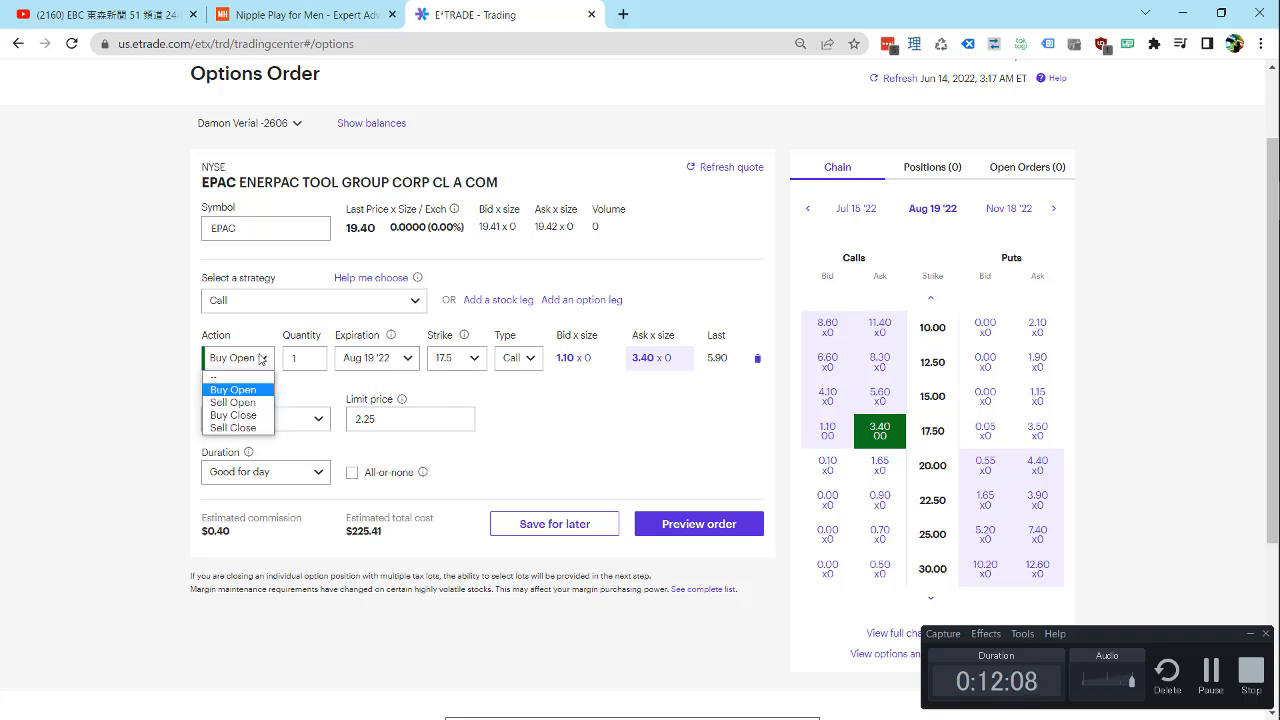
left_click(240, 428)
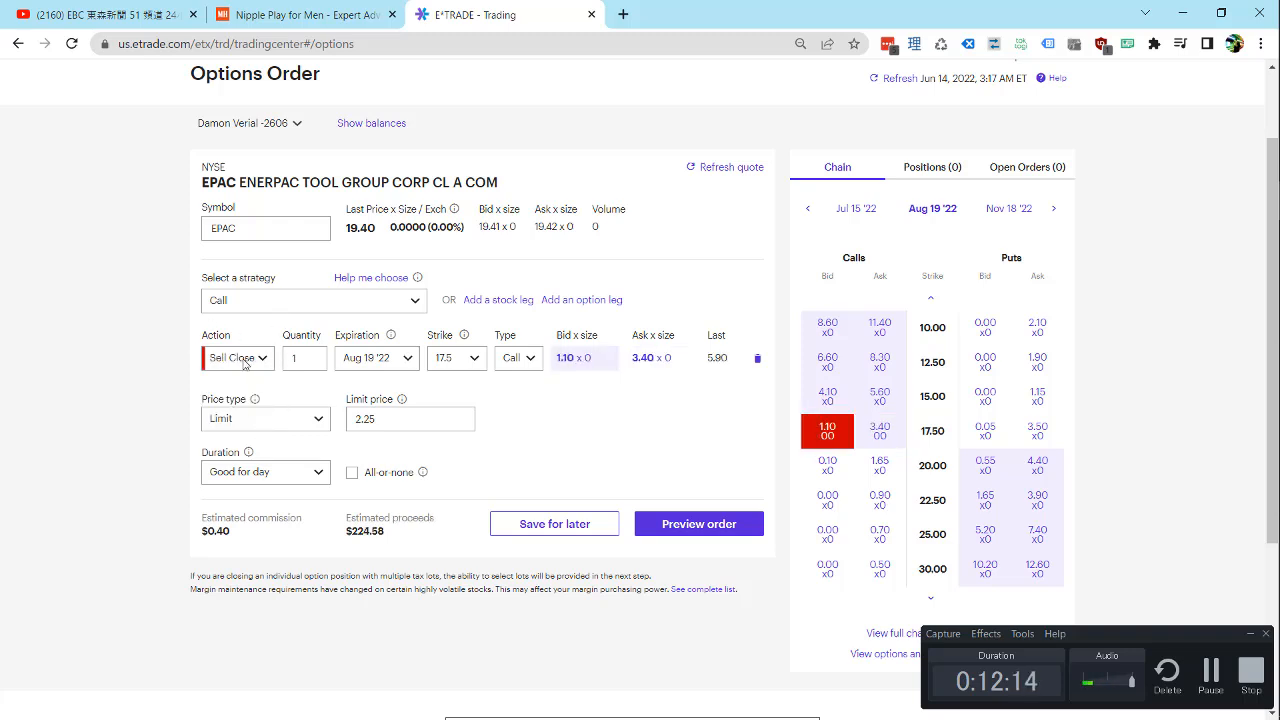
left_click(243, 363)
left_click(243, 393)
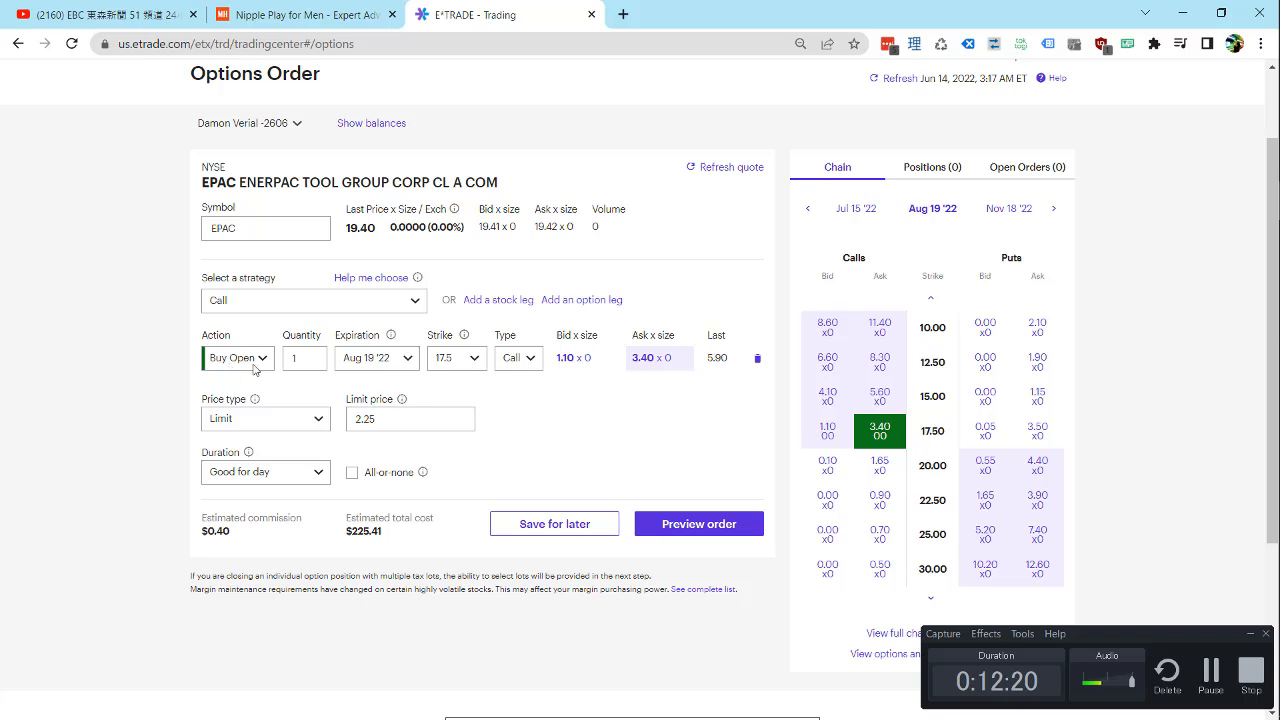
Review the EPAC leg's quantity and its expiration, strike and type choices, keeping Aug 19 '22, 17.5 and Call.
left_click(307, 363)
left_click(380, 363)
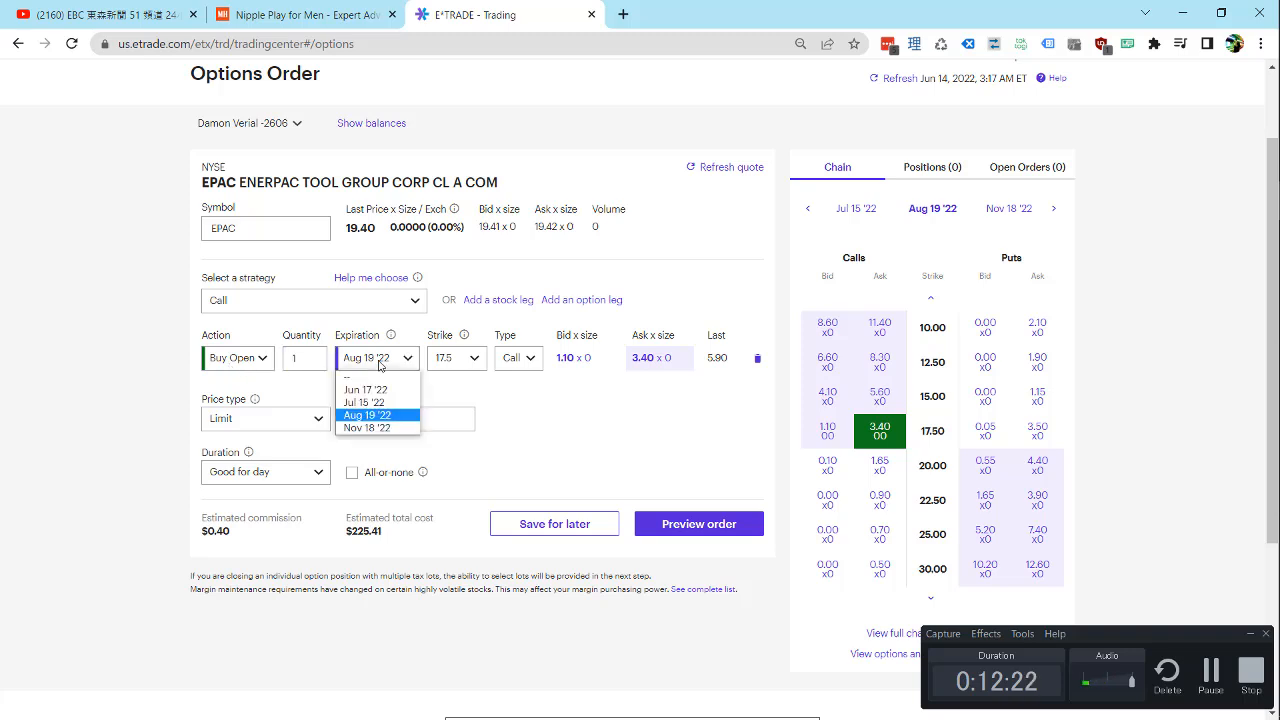
left_click(381, 363)
left_click(476, 362)
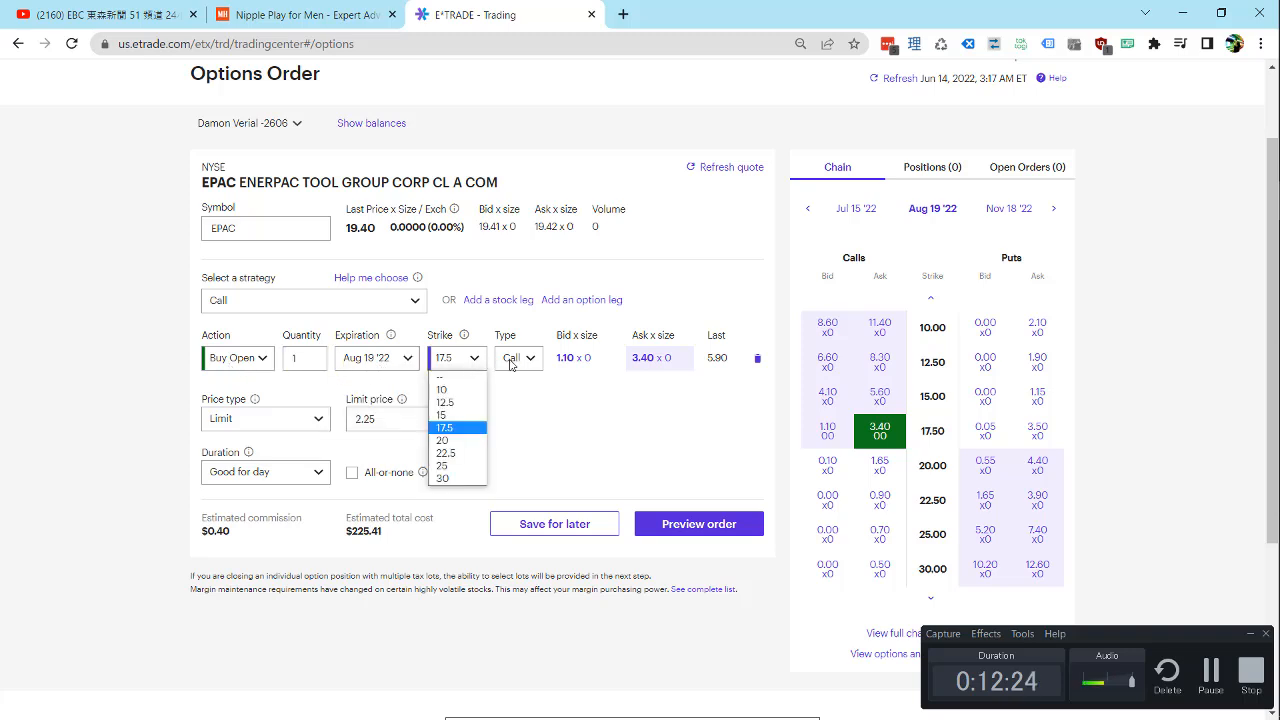
left_click(510, 362)
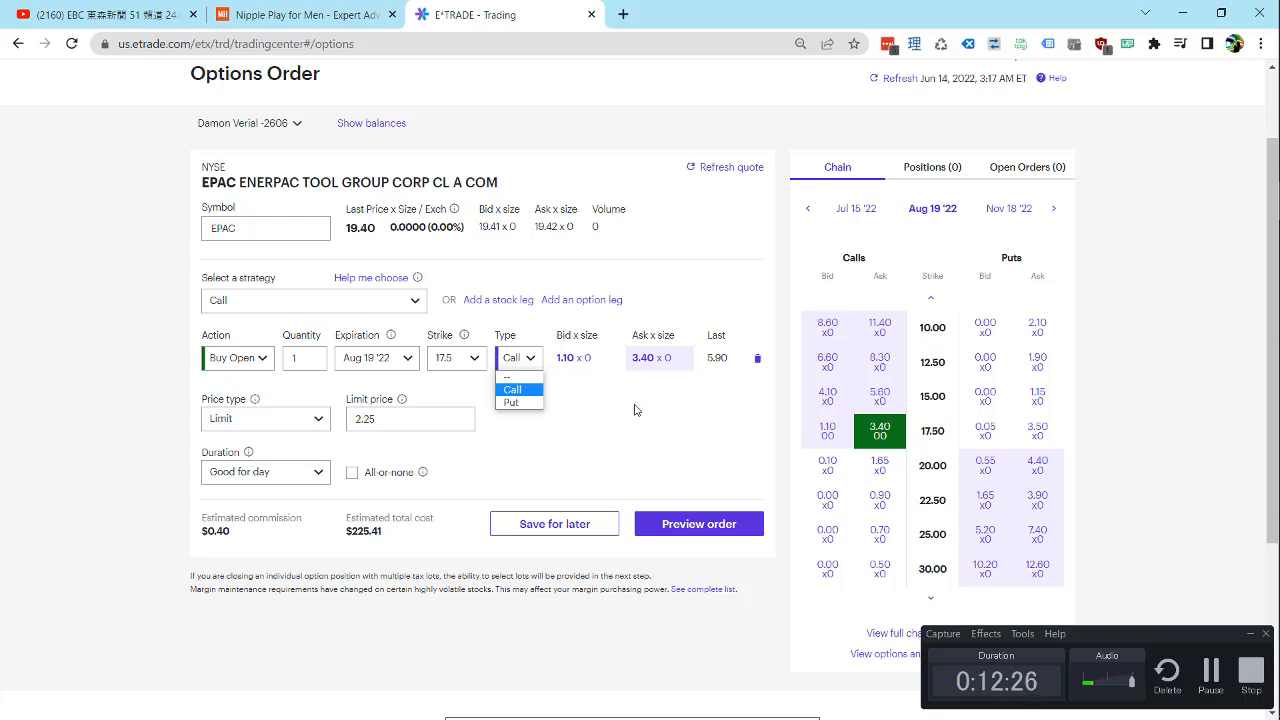
left_click(512, 389)
Try the Market price type on the EPAC call order again, and return it to Limit.
left_click(238, 416)
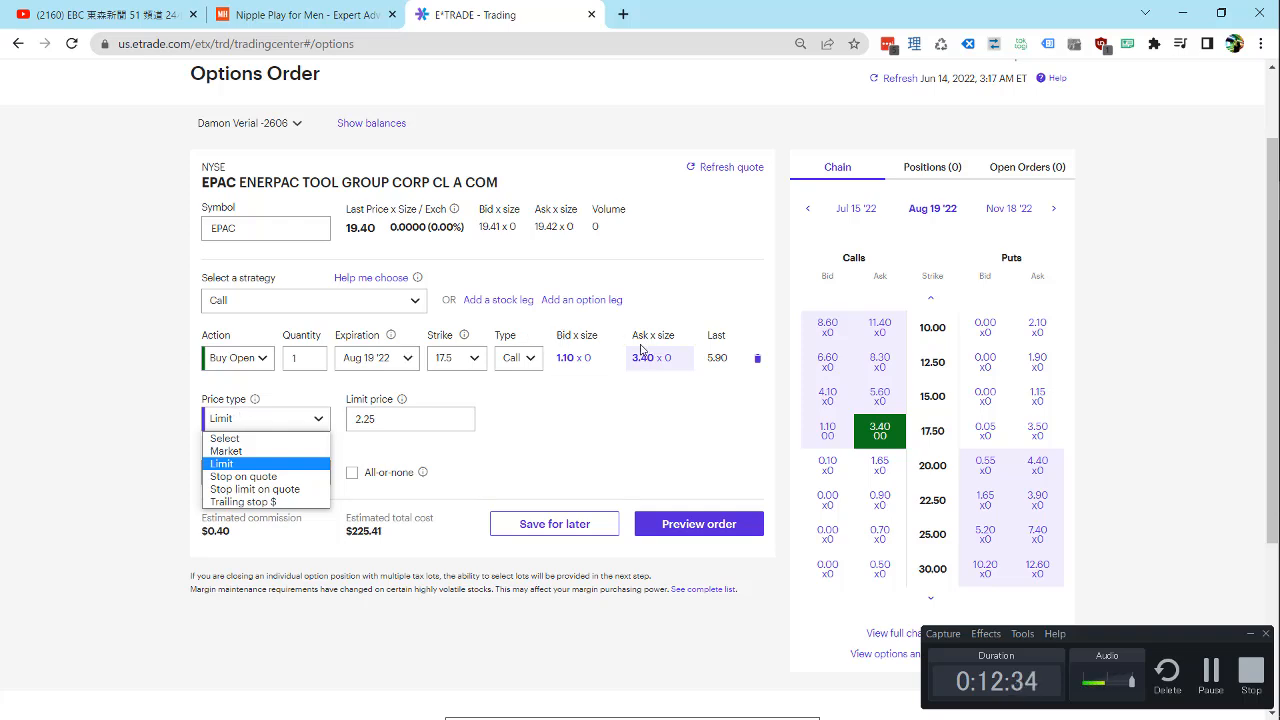
left_click(237, 451)
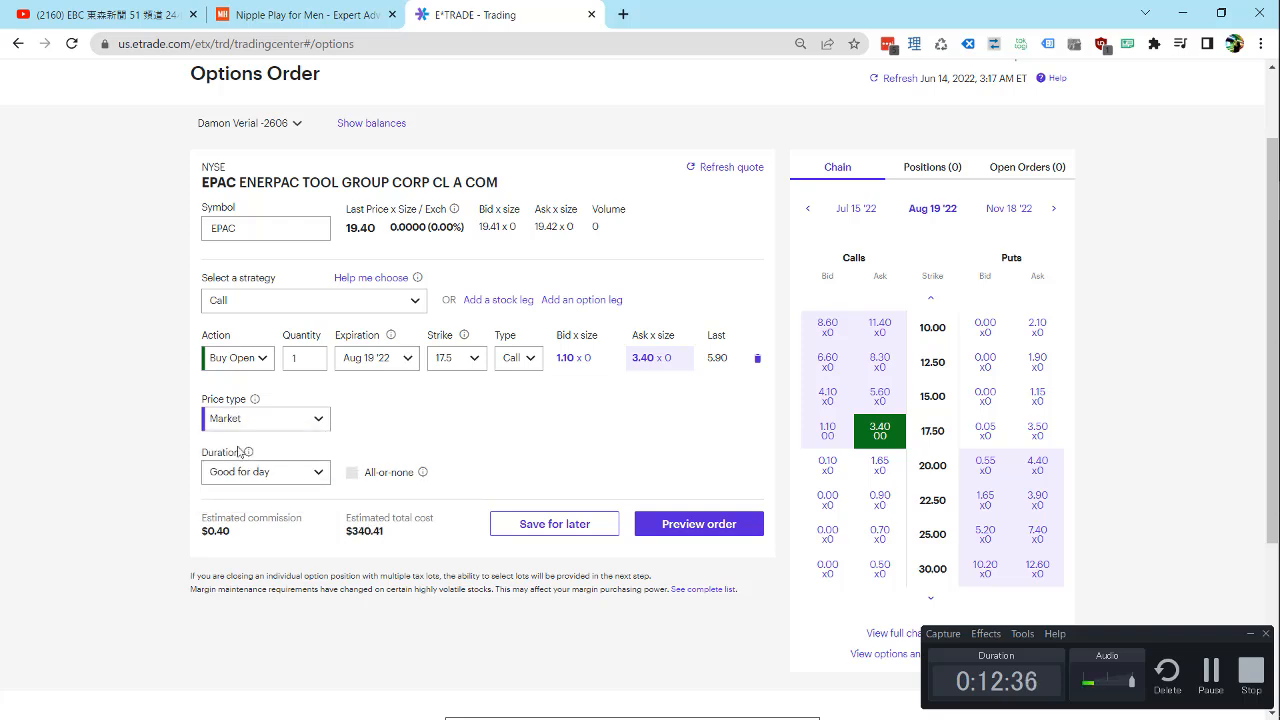
left_click(276, 428)
left_click(250, 463)
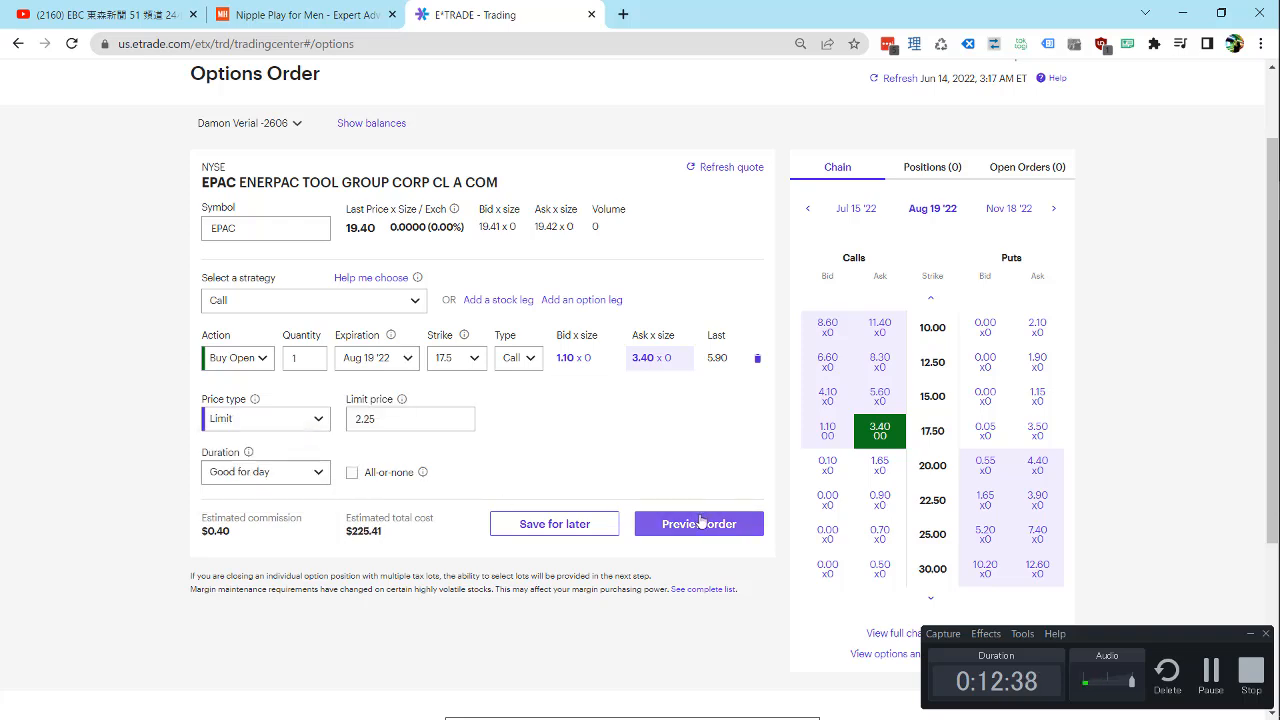